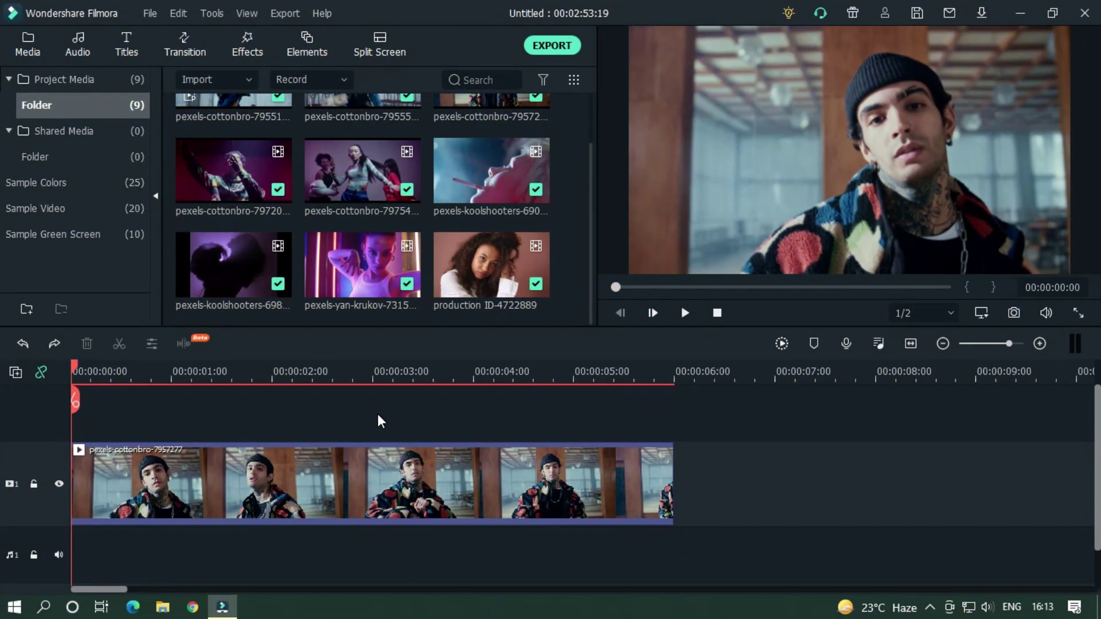
Step: Open the Filmora project with the cottonbro beanie clip on the video track
{"action": "mouse_move", "coordinate": [469, 285]}
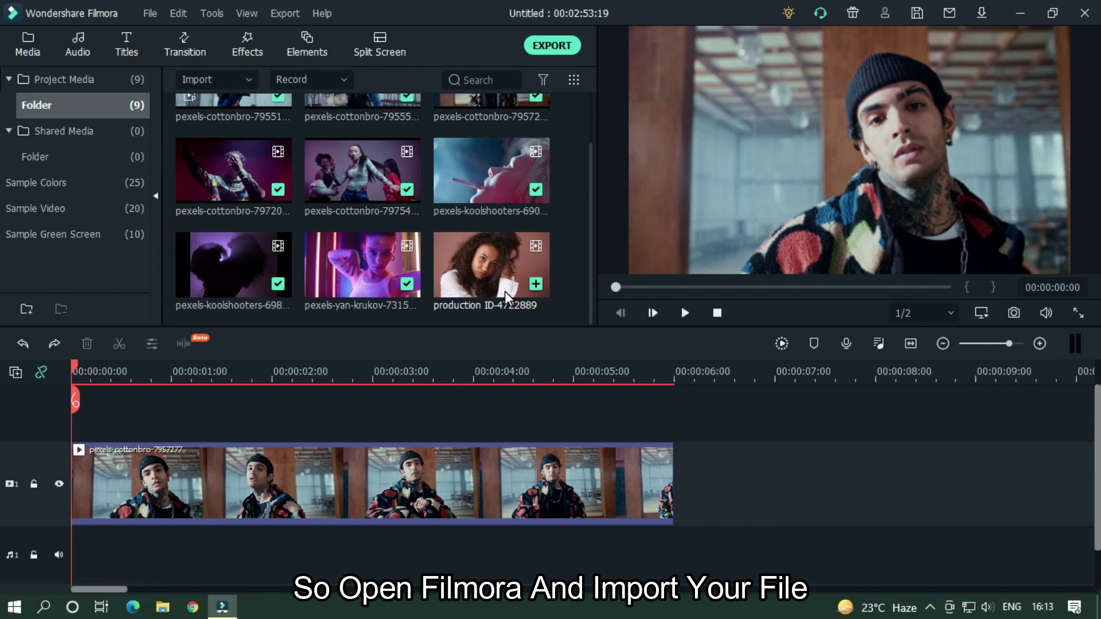
Step: Add a first custom animation keyframe to the clip at 00:00:00:15
{"action": "left_click", "coordinate": [298, 480]}
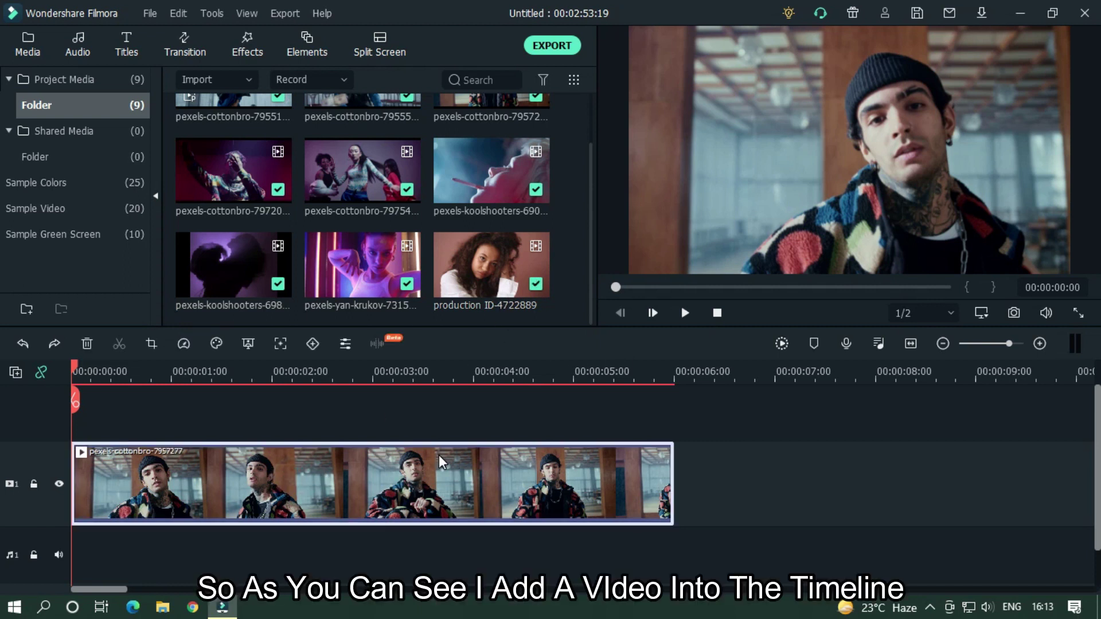
{"action": "key", "text": "ctrl+="}
{"action": "key", "text": "ctrl+="}
{"action": "key", "text": "ctrl+="}
{"action": "key", "text": "ctrl+="}
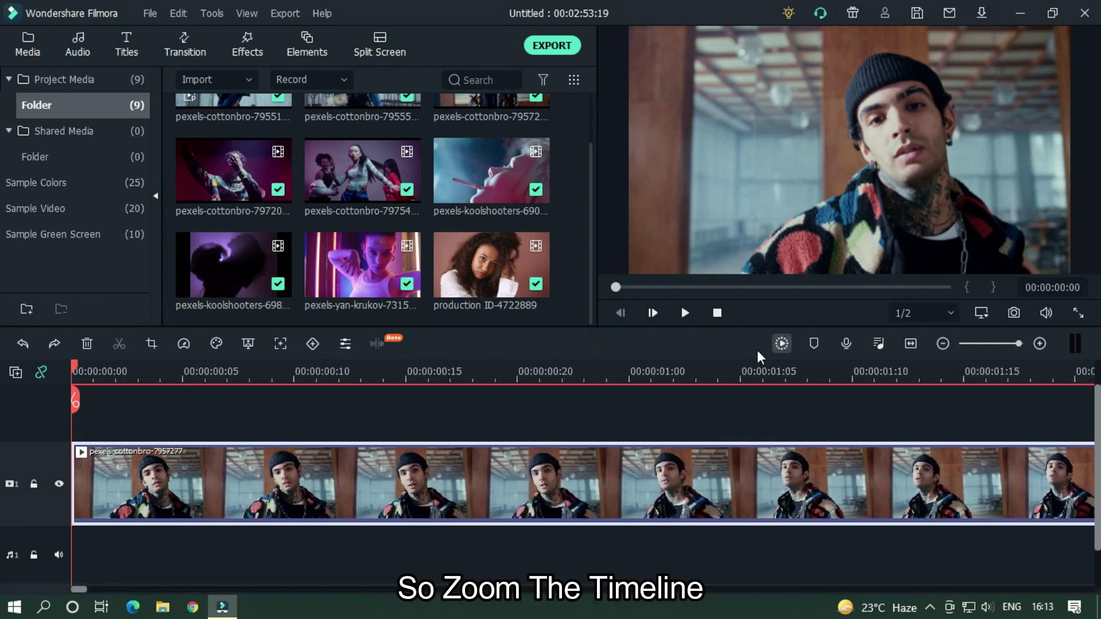
{"action": "left_click", "coordinate": [408, 372]}
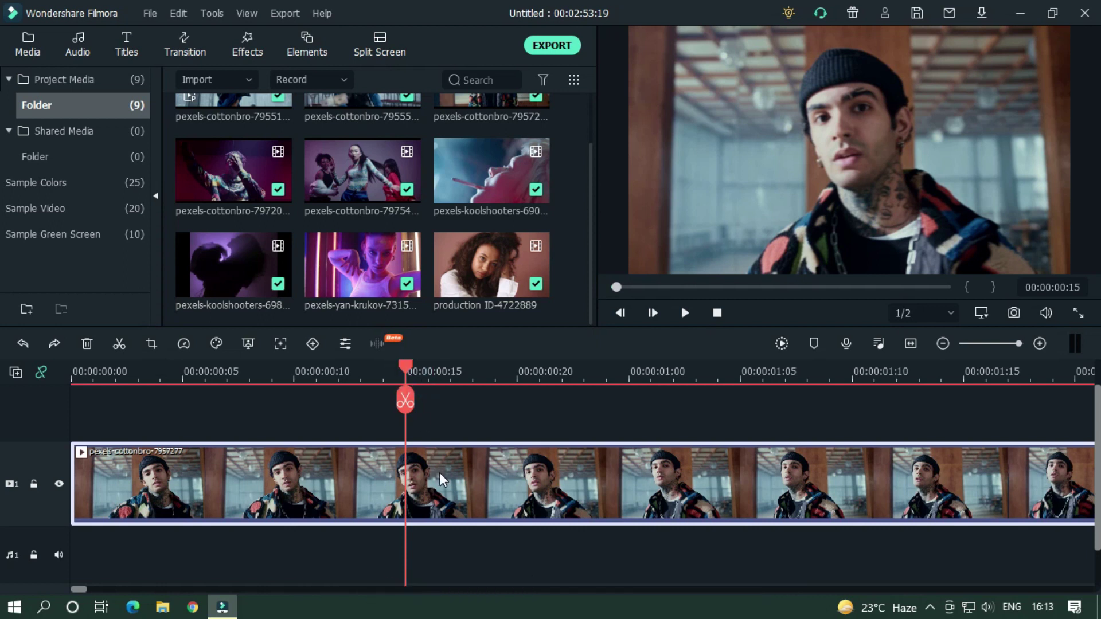
{"action": "left_click", "coordinate": [504, 481]}
{"action": "double_click", "coordinate": [505, 481]}
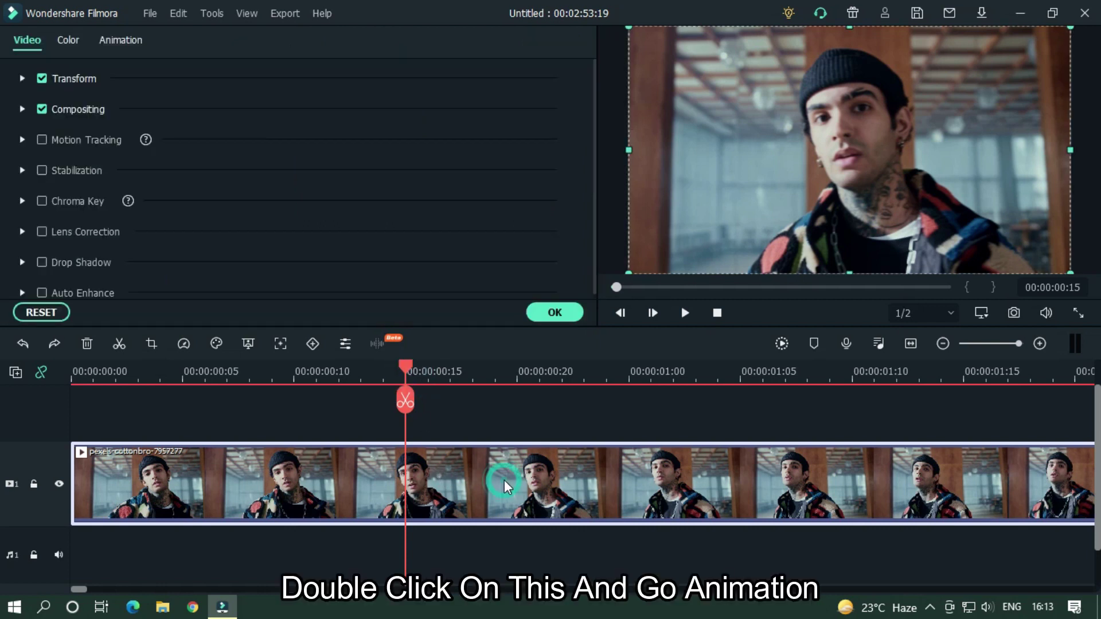
{"action": "left_click", "coordinate": [121, 41]}
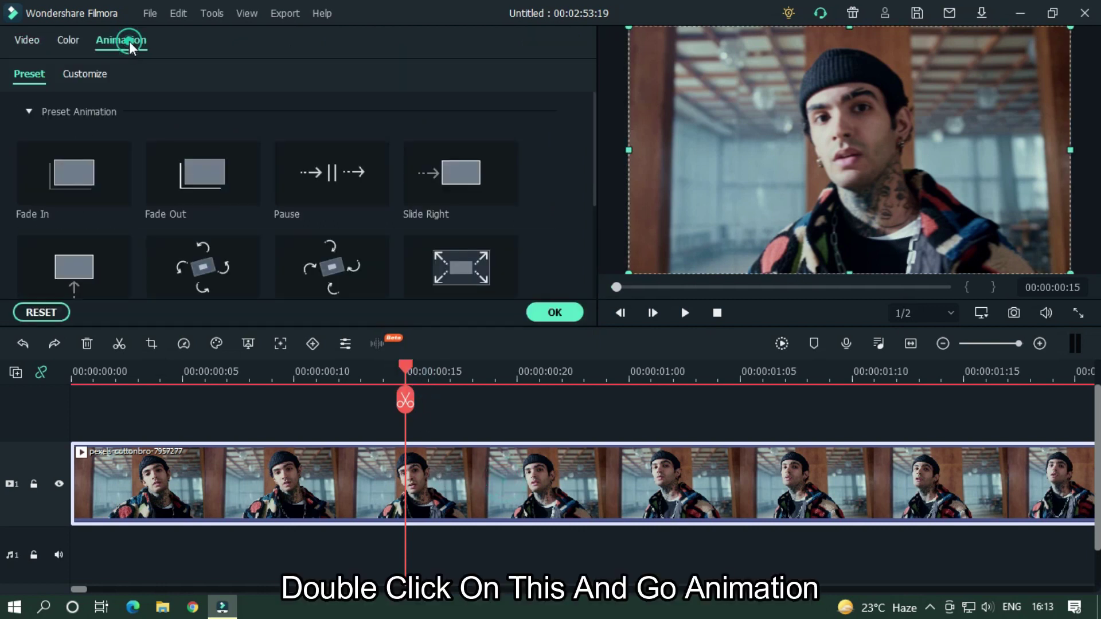
{"action": "left_click", "coordinate": [97, 70]}
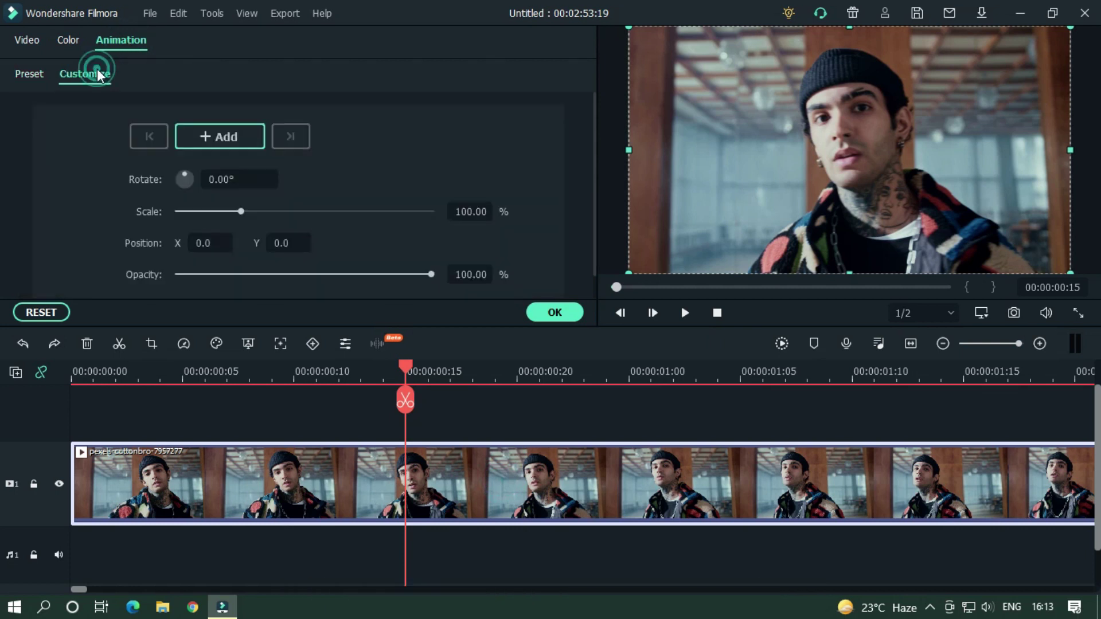
{"action": "left_click", "coordinate": [233, 139]}
Step: Key Scale to 150% at 0:20 and back to 100% at 1:00, then apply
{"action": "left_click_drag", "start_coordinate": [408, 371], "coordinate": [519, 372]}
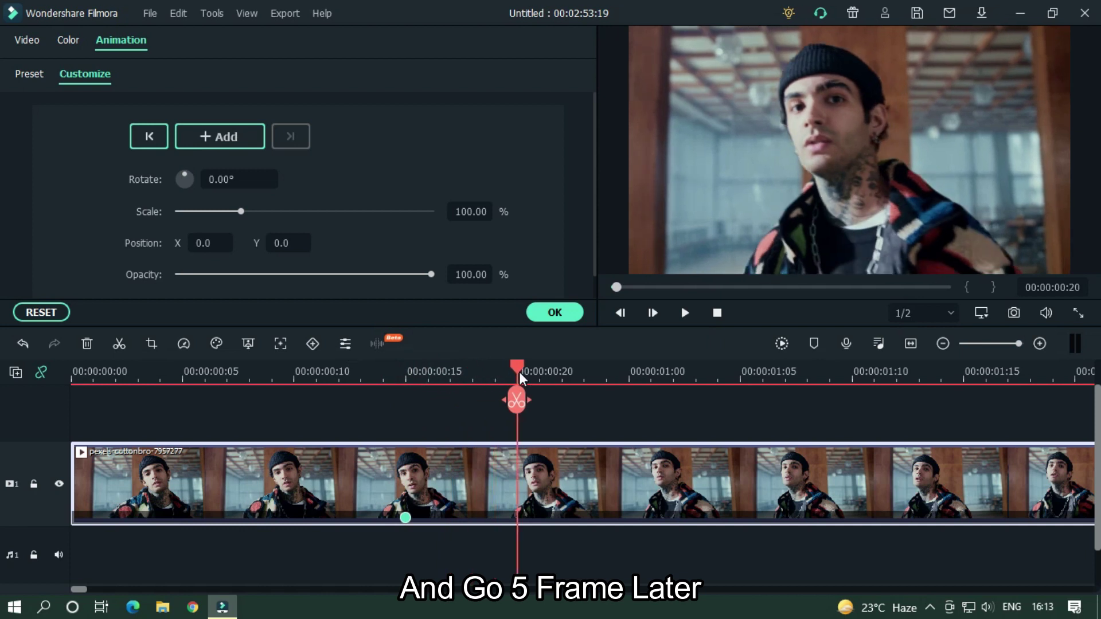
{"action": "double_click", "coordinate": [470, 211]}
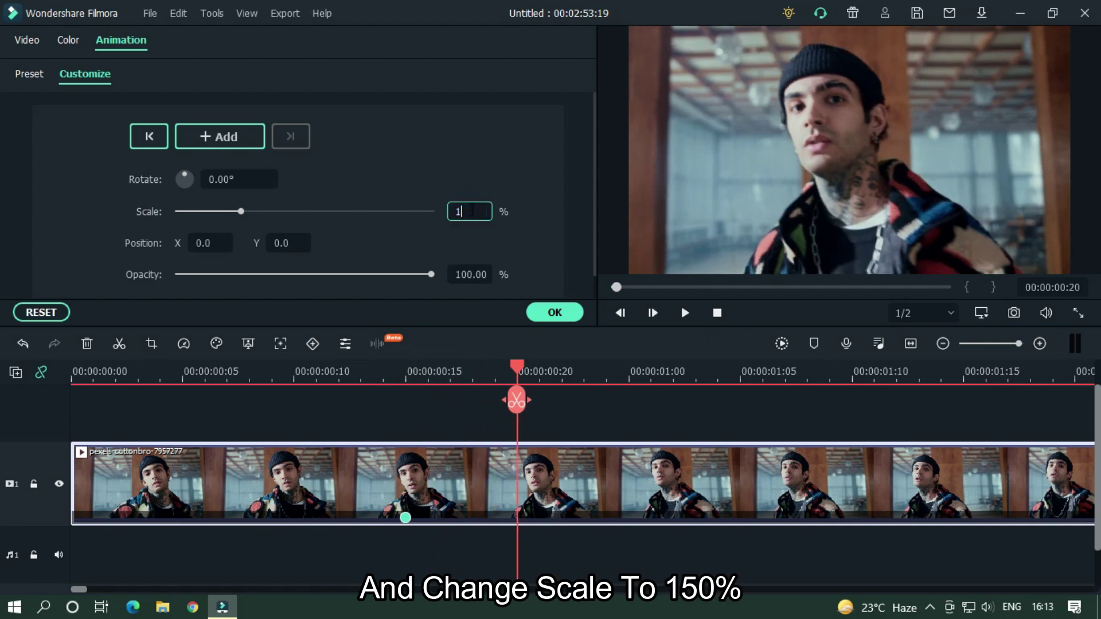
{"action": "type", "text": "150"}
{"action": "key", "text": "Return"}
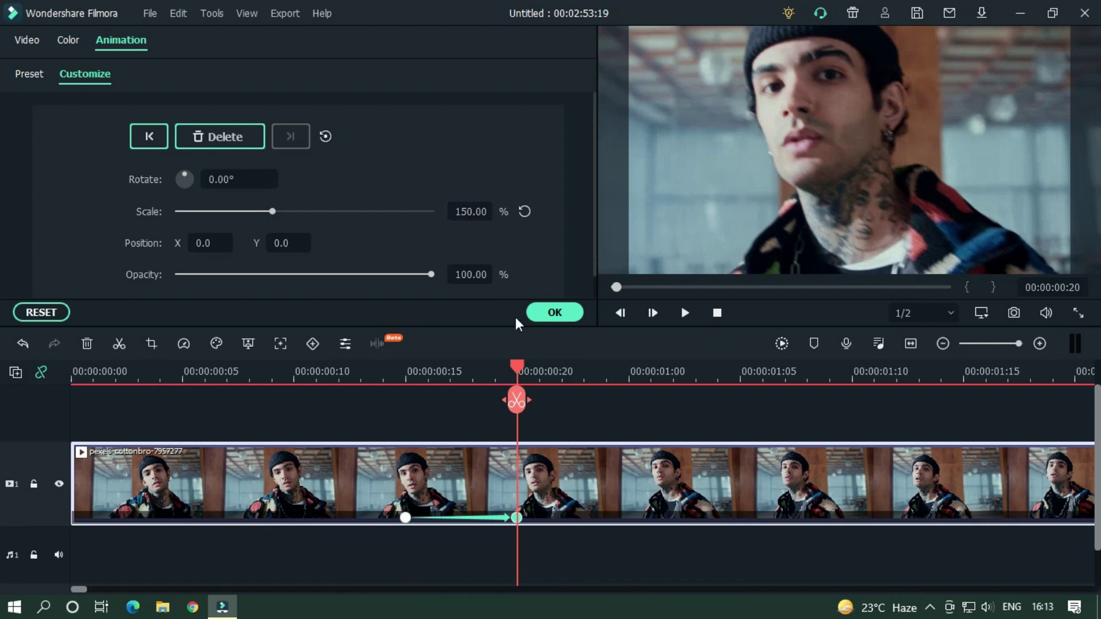
{"action": "left_click_drag", "start_coordinate": [525, 367], "coordinate": [644, 370]}
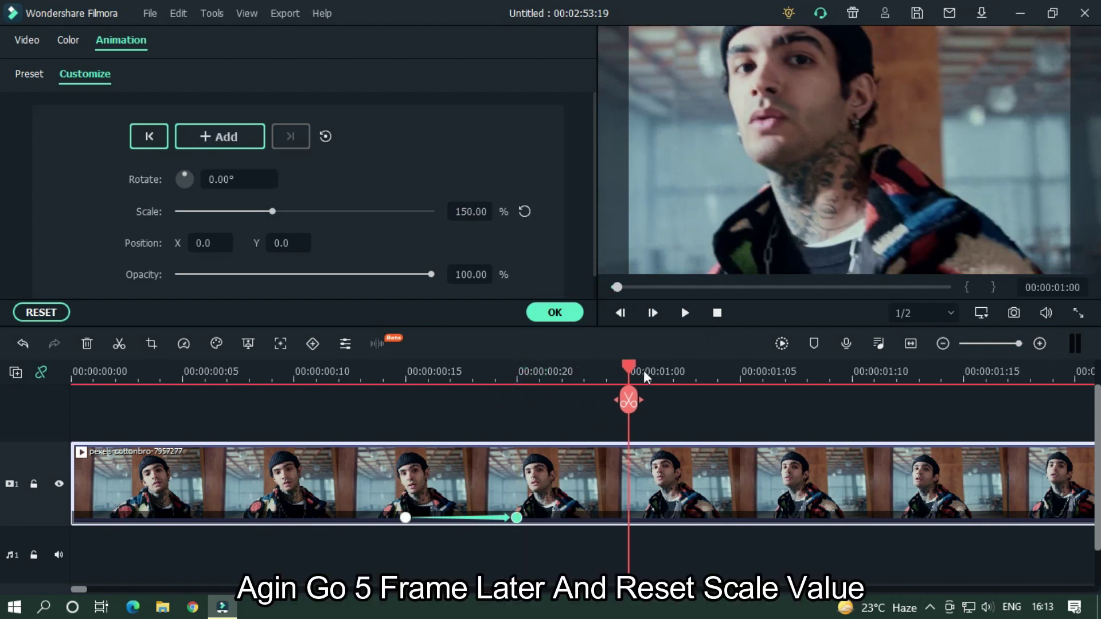
{"action": "left_click", "coordinate": [524, 212]}
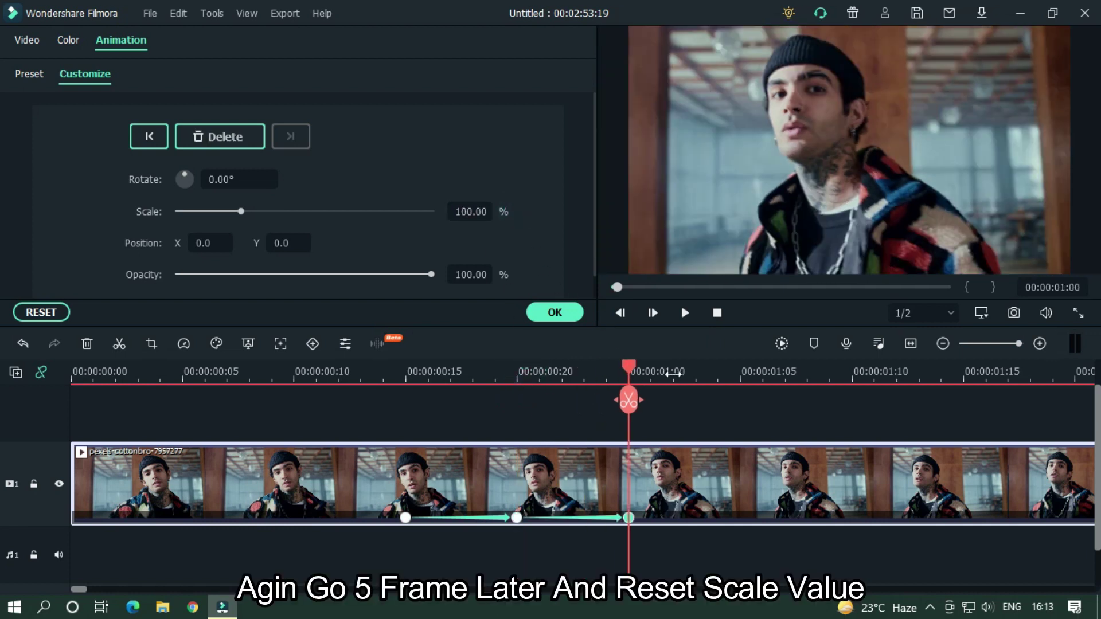
{"action": "left_click", "coordinate": [616, 374]}
{"action": "left_click", "coordinate": [635, 373]}
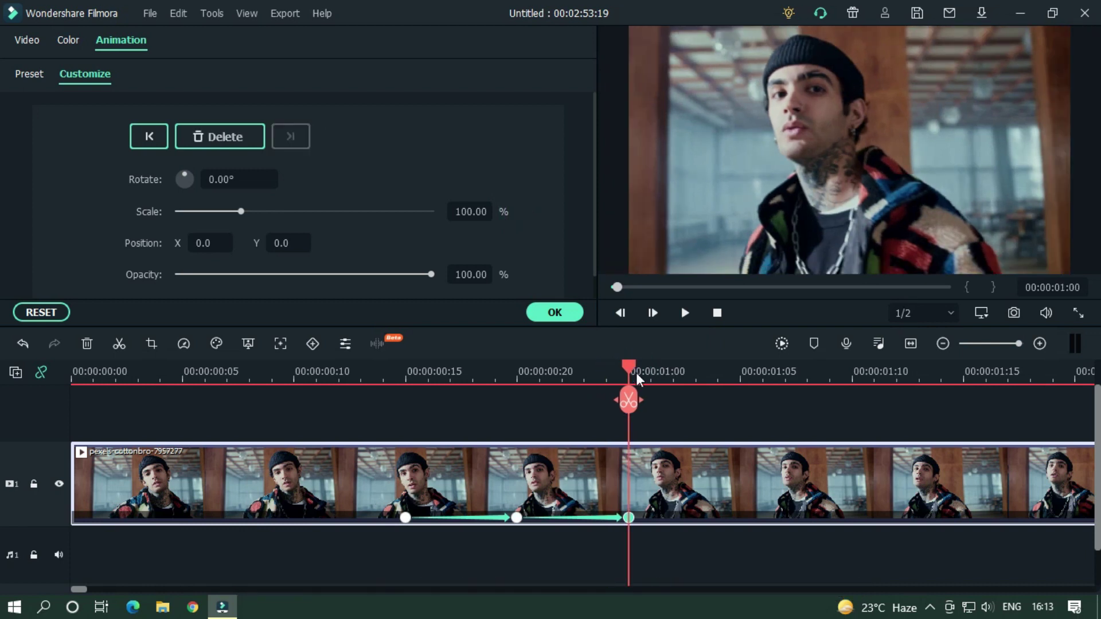
{"action": "left_click", "coordinate": [559, 312]}
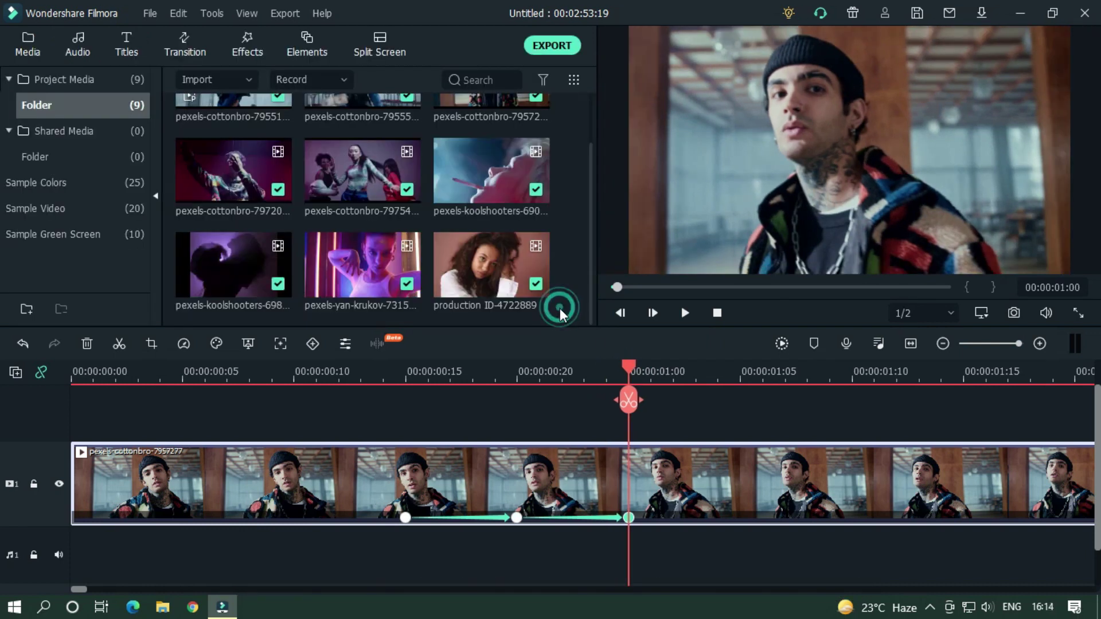
Step: Place the Blur effect on track 2 from 0:15 and trim it at 1:00
{"action": "left_click", "coordinate": [234, 46]}
{"action": "left_click", "coordinate": [521, 81]}
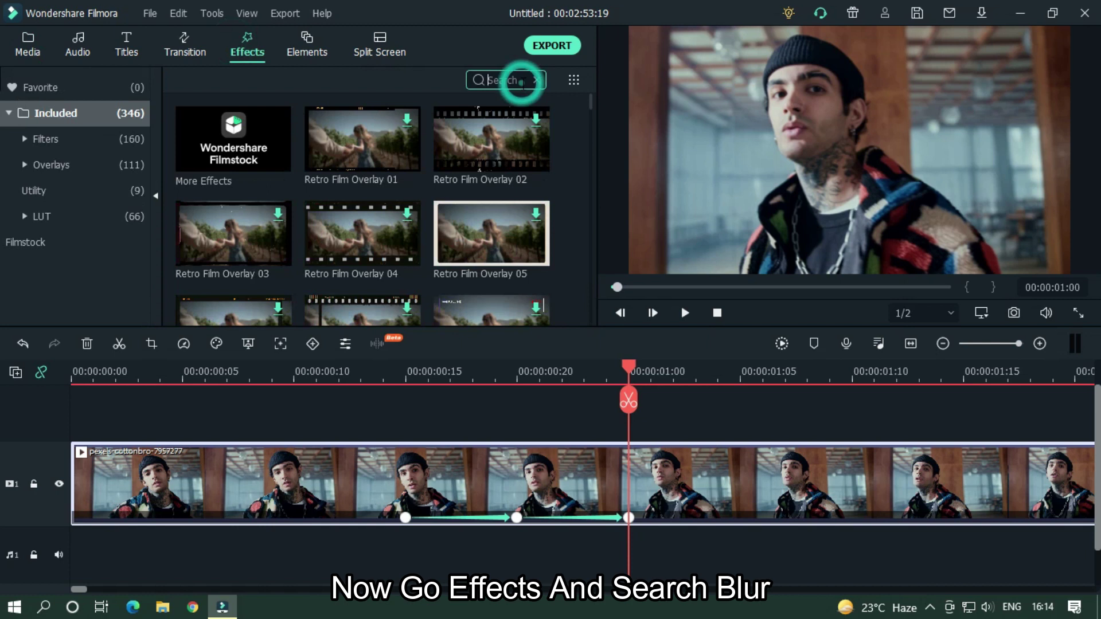
{"action": "type", "text": "blur"}
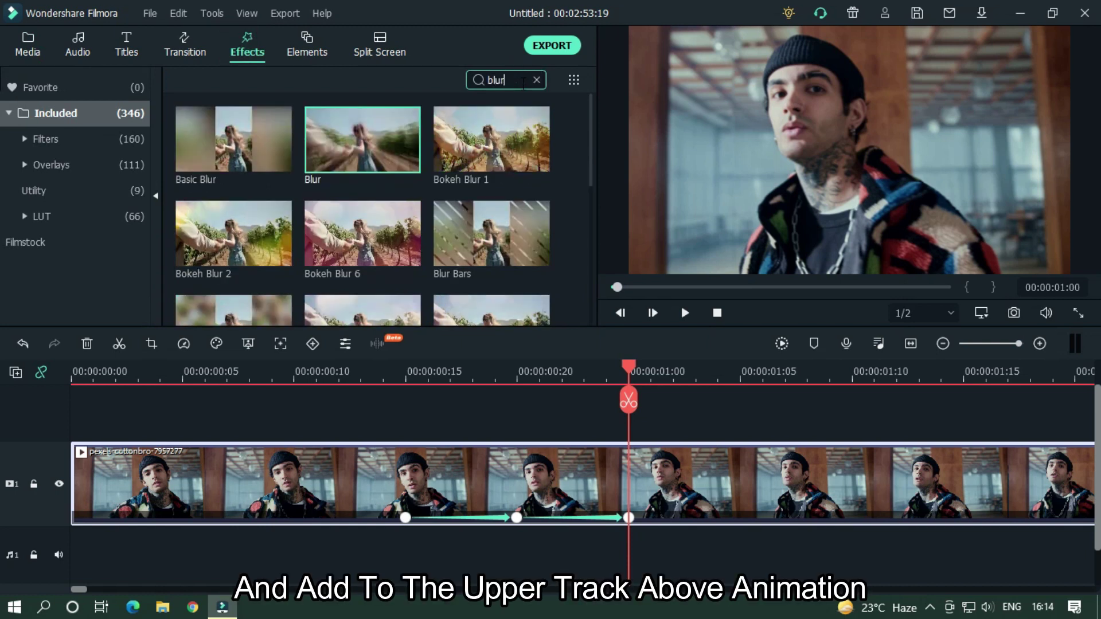
{"action": "left_click_drag", "start_coordinate": [393, 129], "coordinate": [405, 419]}
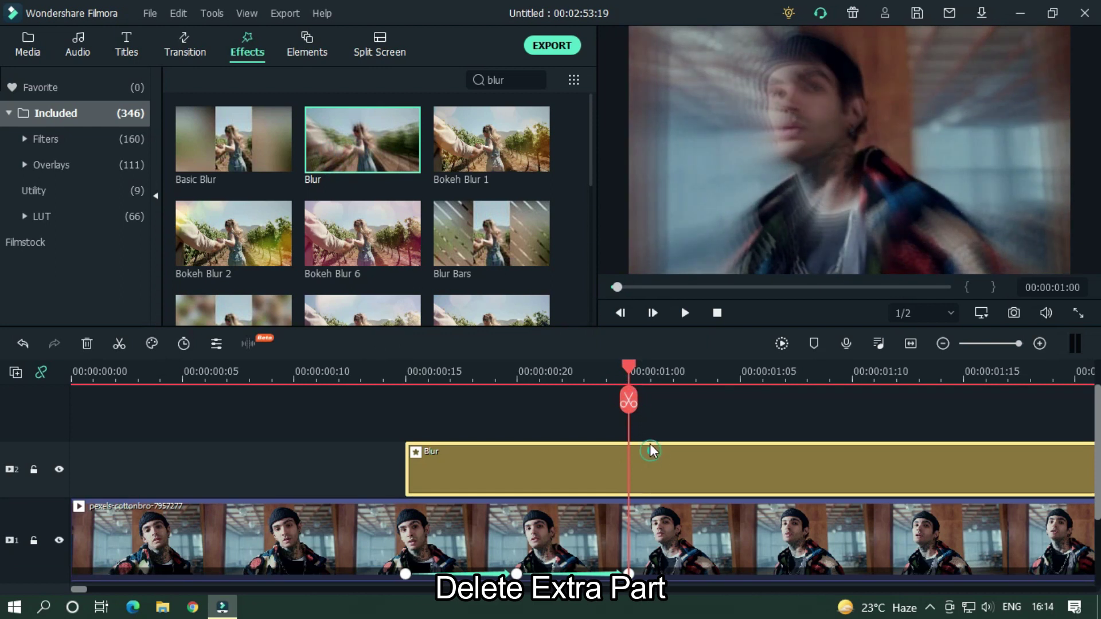
{"action": "left_click", "coordinate": [635, 412]}
{"action": "left_click", "coordinate": [677, 472]}
{"action": "key", "text": "Delete"}
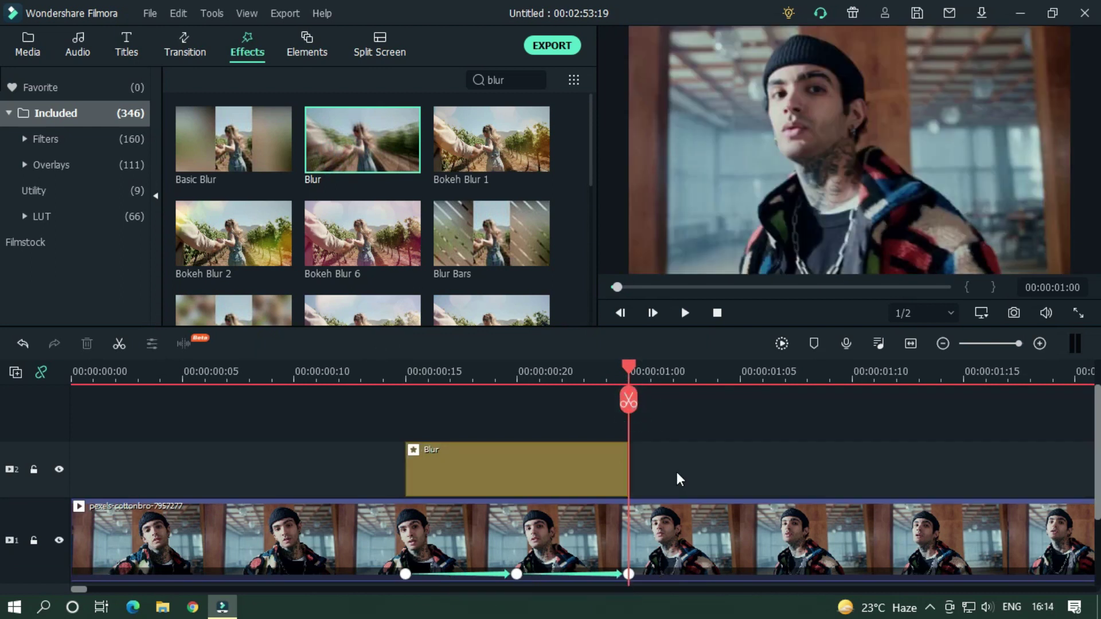
Step: Set the Blur effect to Phase Increment 0, Zoom Rate 1 and Alpha 50
{"action": "left_click", "coordinate": [409, 376]}
{"action": "double_click", "coordinate": [453, 456]}
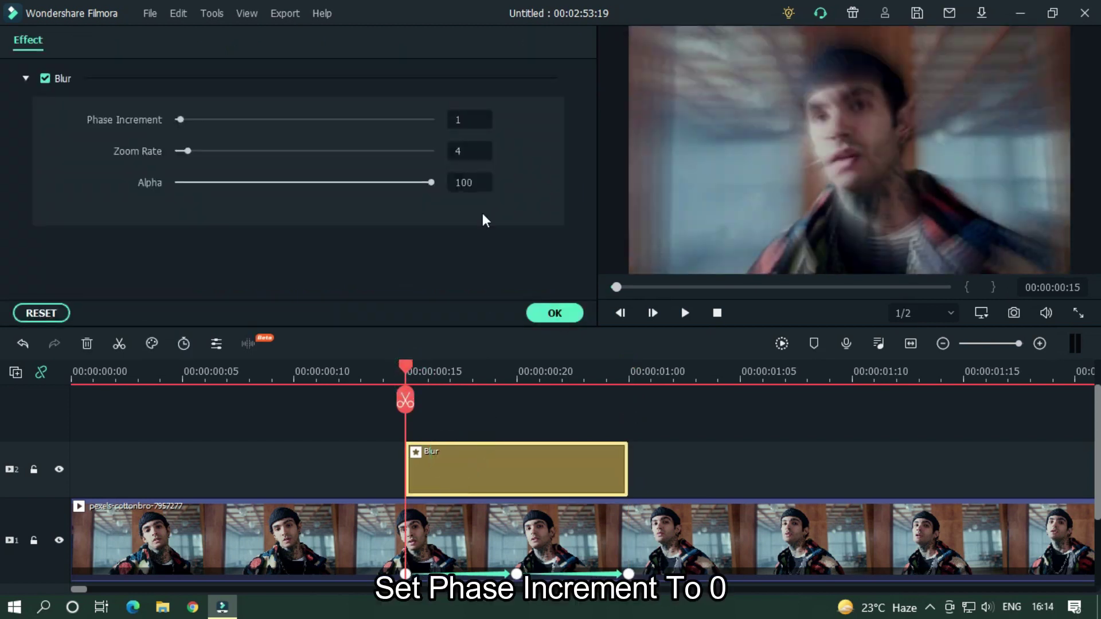
{"action": "double_click", "coordinate": [459, 120]}
{"action": "type", "text": "0"}
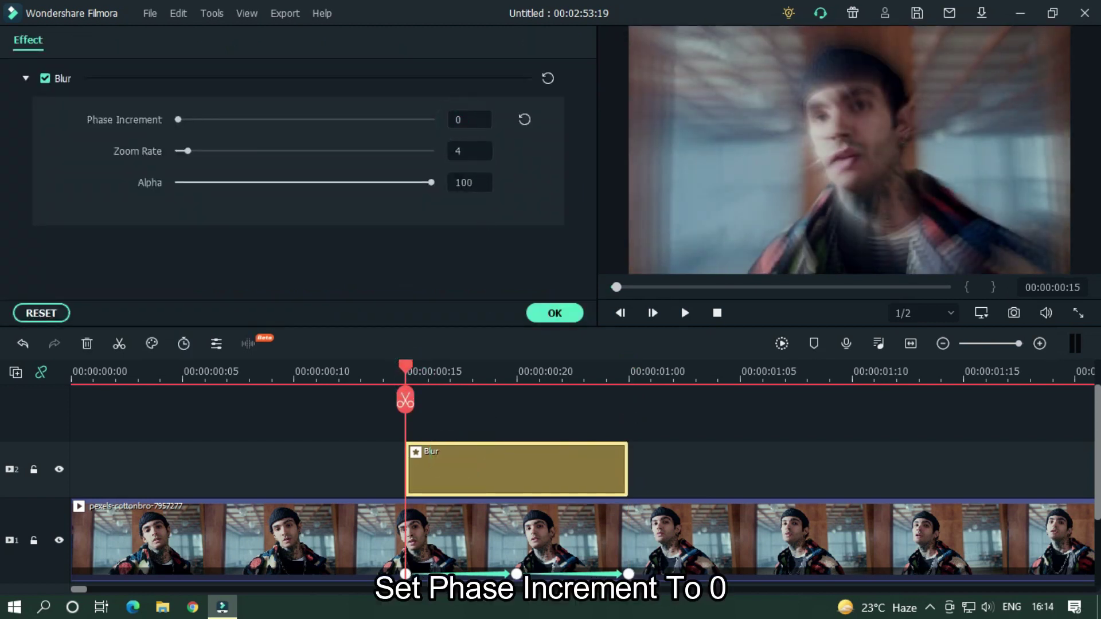
{"action": "double_click", "coordinate": [459, 151]}
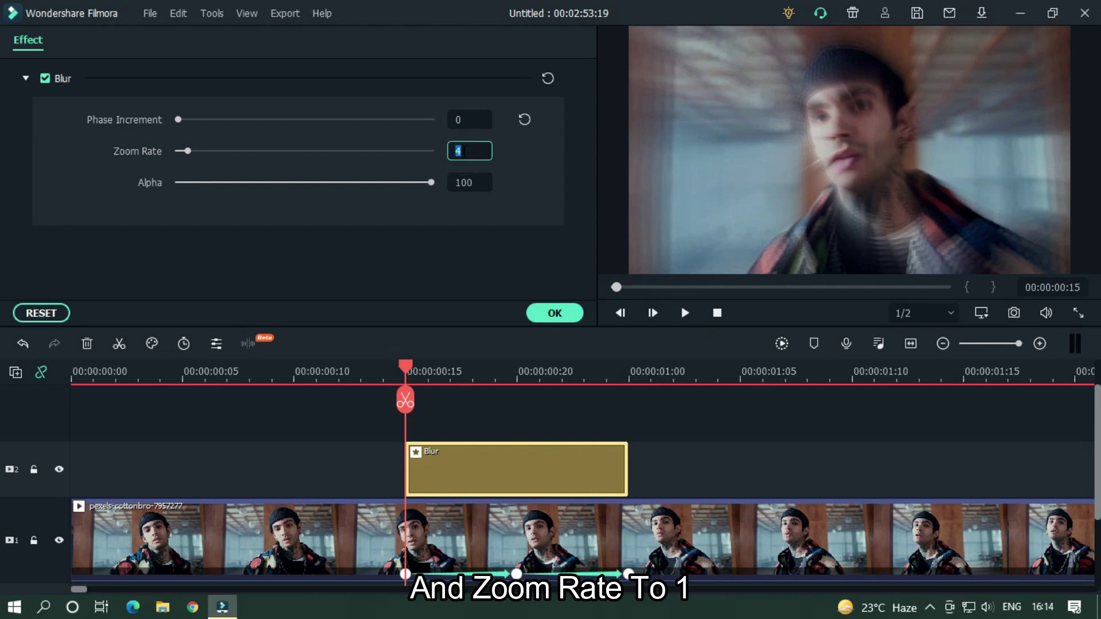
{"action": "type", "text": "1"}
{"action": "key", "text": "Return"}
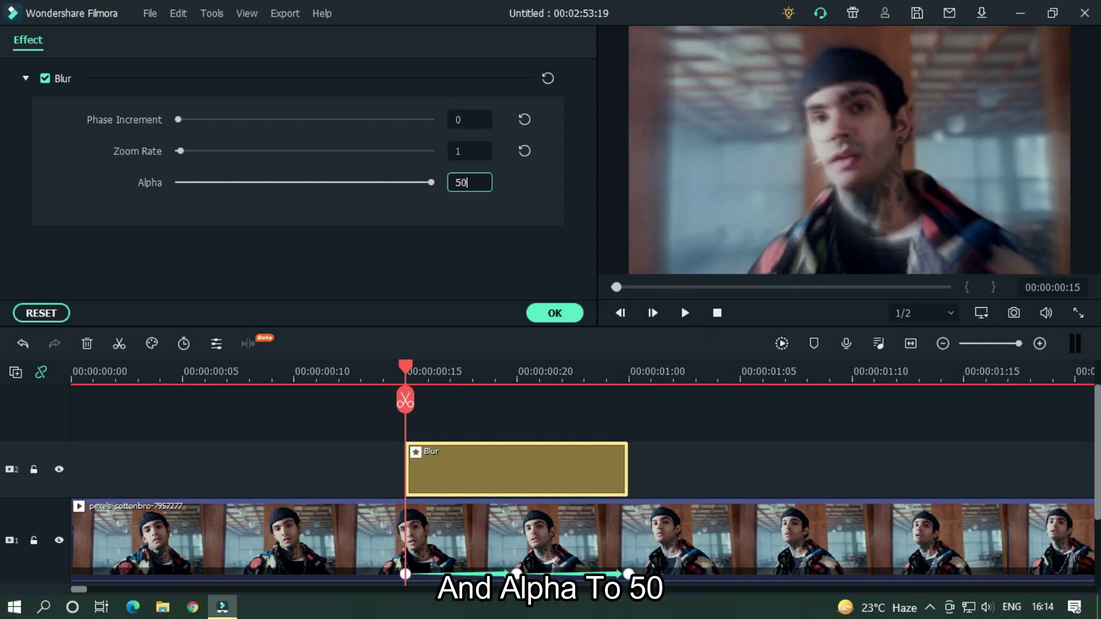
{"action": "type", "text": "50"}
{"action": "key", "text": "Return"}
Step: Play back the blurred zoom section from just before the Blur clip
{"action": "scroll", "coordinate": [580, 369], "scroll_direction": "down", "scroll_amount": 3}
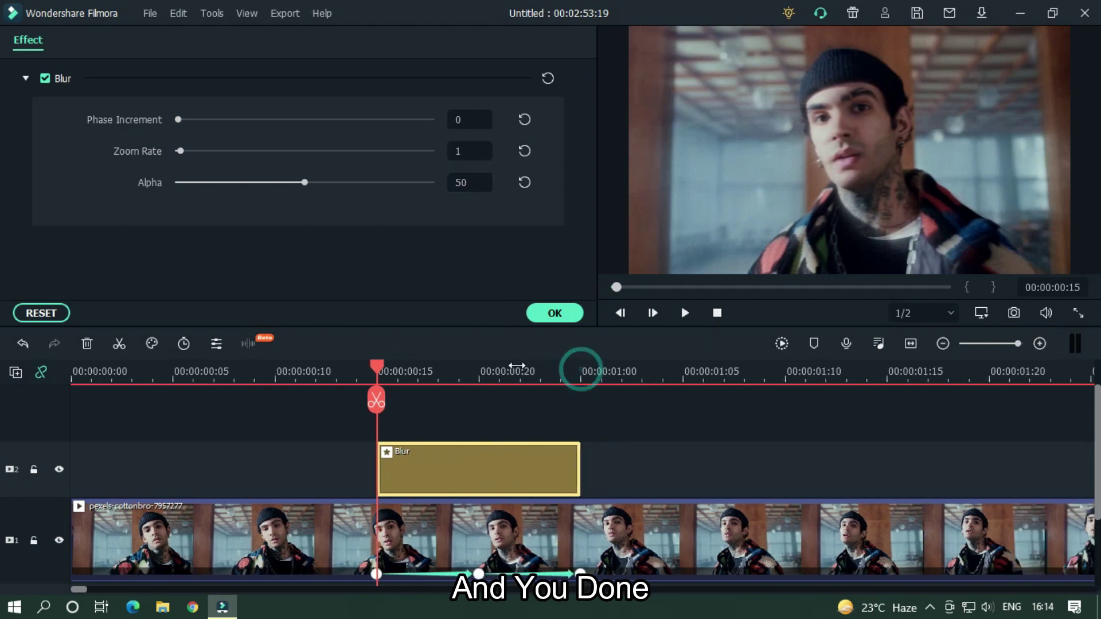
{"action": "left_click", "coordinate": [287, 371]}
{"action": "key", "text": "space"}
{"action": "left_click", "coordinate": [546, 421]}
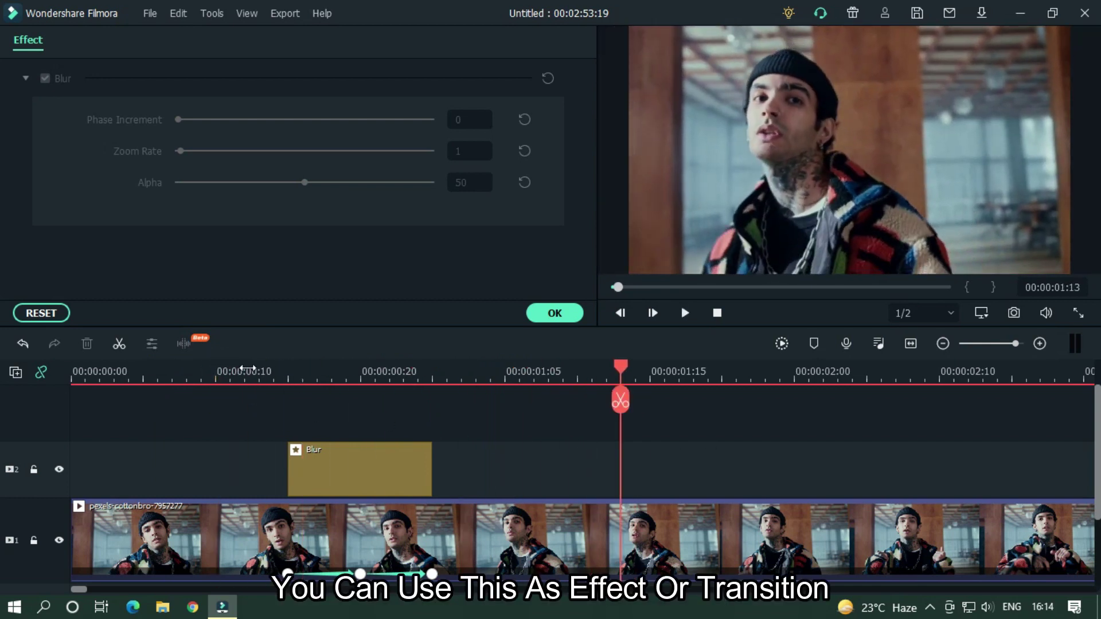
{"action": "left_click", "coordinate": [238, 368]}
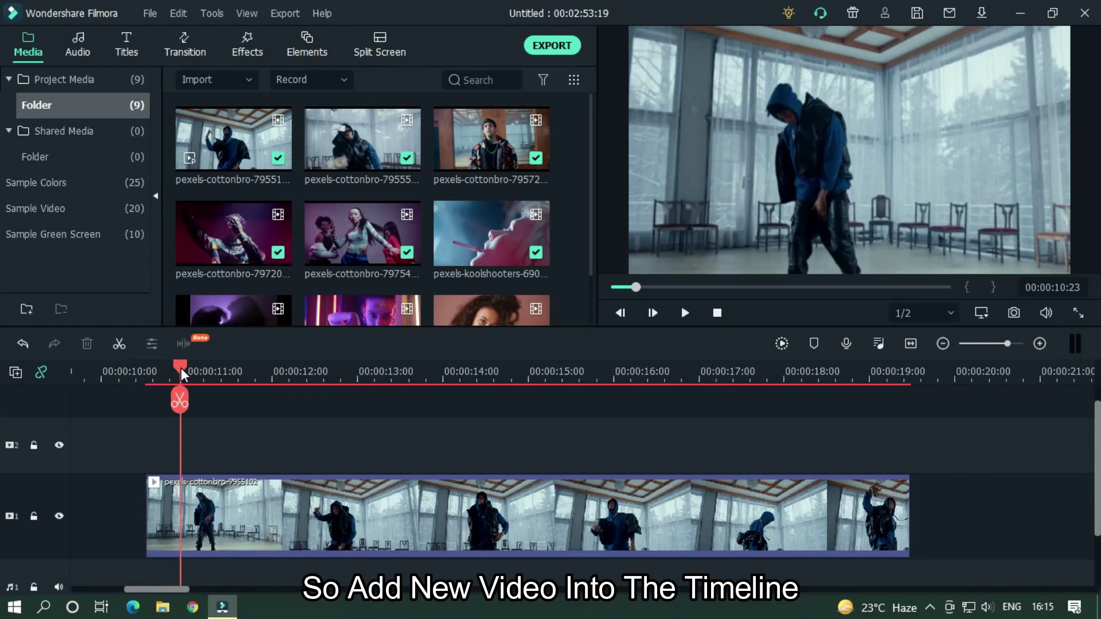
Step: Zoom the timeline in and scrub the dancer clip to about 00:00:14:09
{"action": "left_click_drag", "start_coordinate": [180, 367], "coordinate": [224, 367]}
{"action": "scroll", "coordinate": [401, 372], "scroll_direction": "up", "scroll_amount": 3}
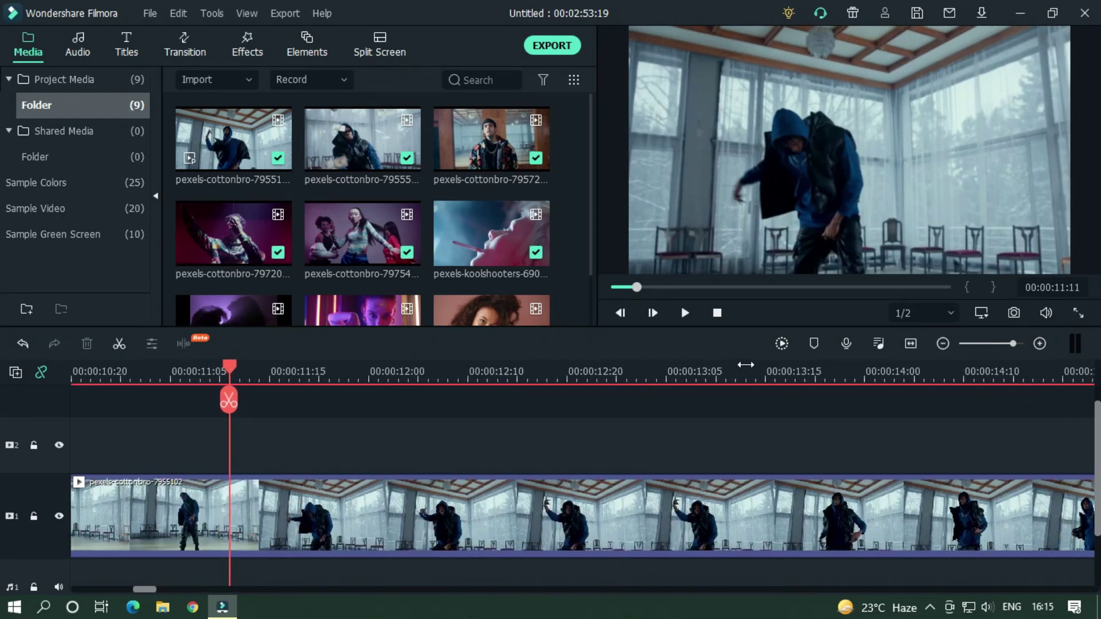
{"action": "left_click_drag", "start_coordinate": [272, 376], "coordinate": [576, 372]}
{"action": "left_click_drag", "start_coordinate": [145, 589], "coordinate": [150, 589]}
{"action": "left_click_drag", "start_coordinate": [519, 370], "coordinate": [728, 374]}
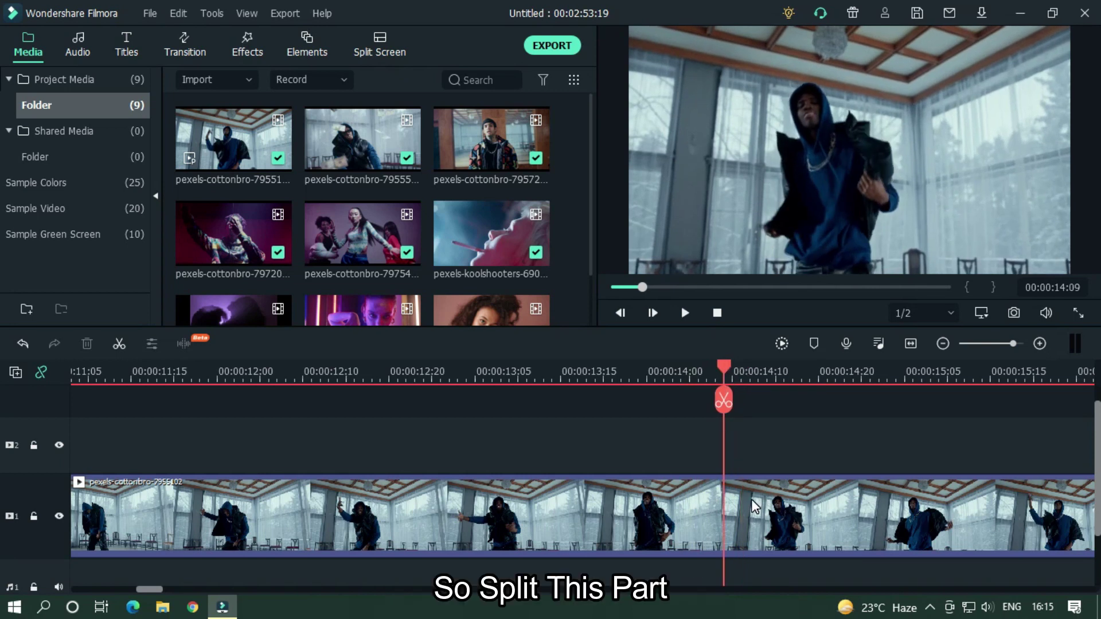
Step: Split the dancer clip at 00:00:14:09 and again a few frames later
{"action": "left_click", "coordinate": [752, 499]}
{"action": "left_click", "coordinate": [723, 400]}
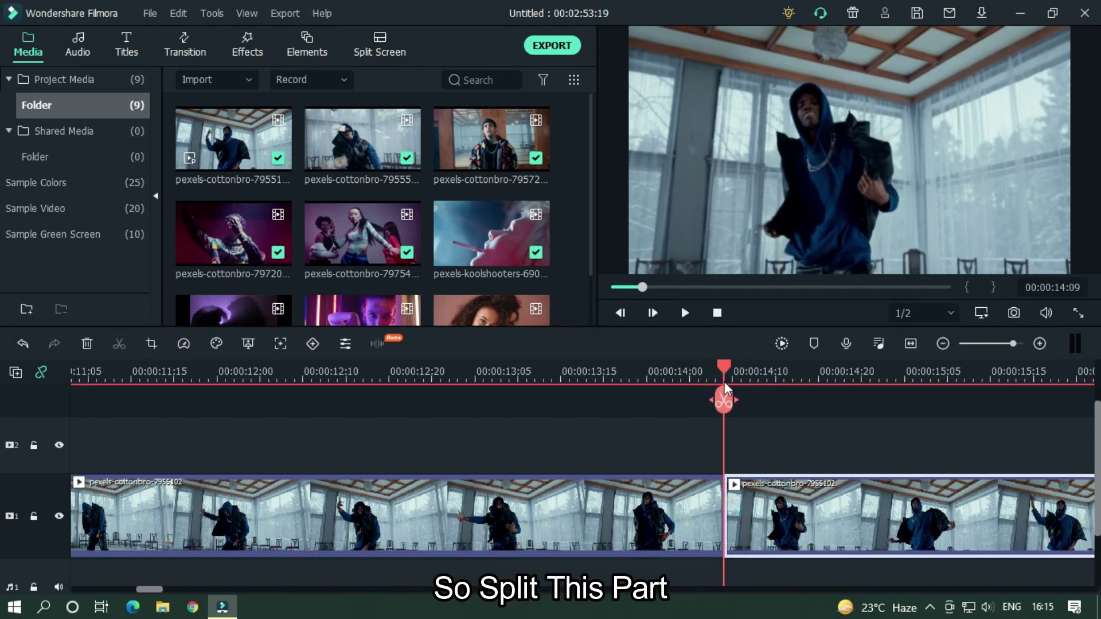
{"action": "left_click_drag", "start_coordinate": [725, 371], "coordinate": [796, 371]}
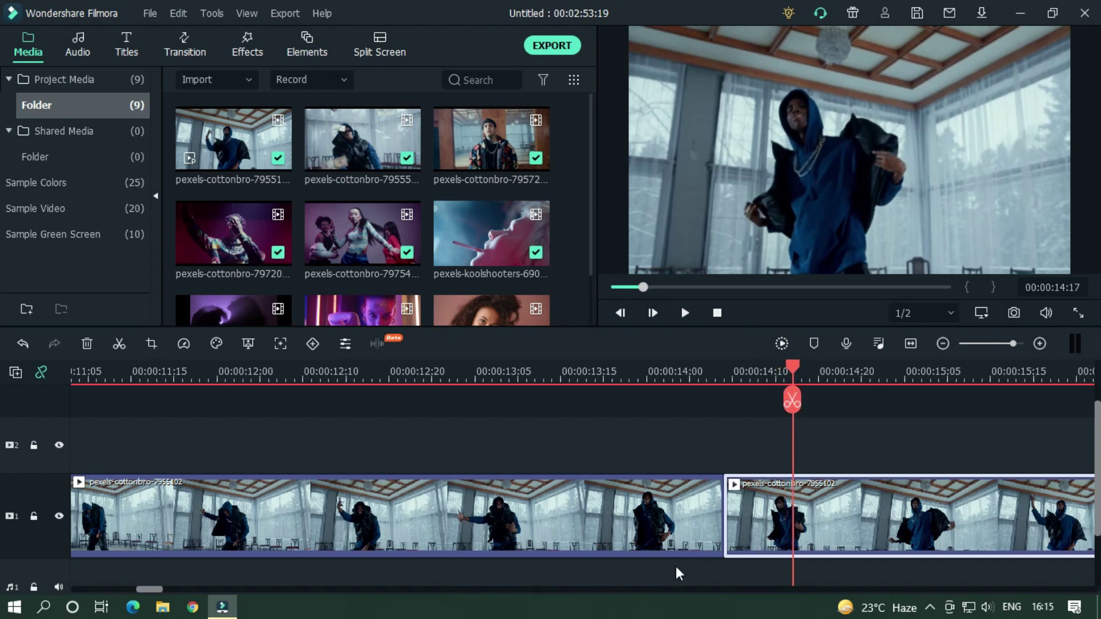
{"action": "left_click", "coordinate": [792, 402]}
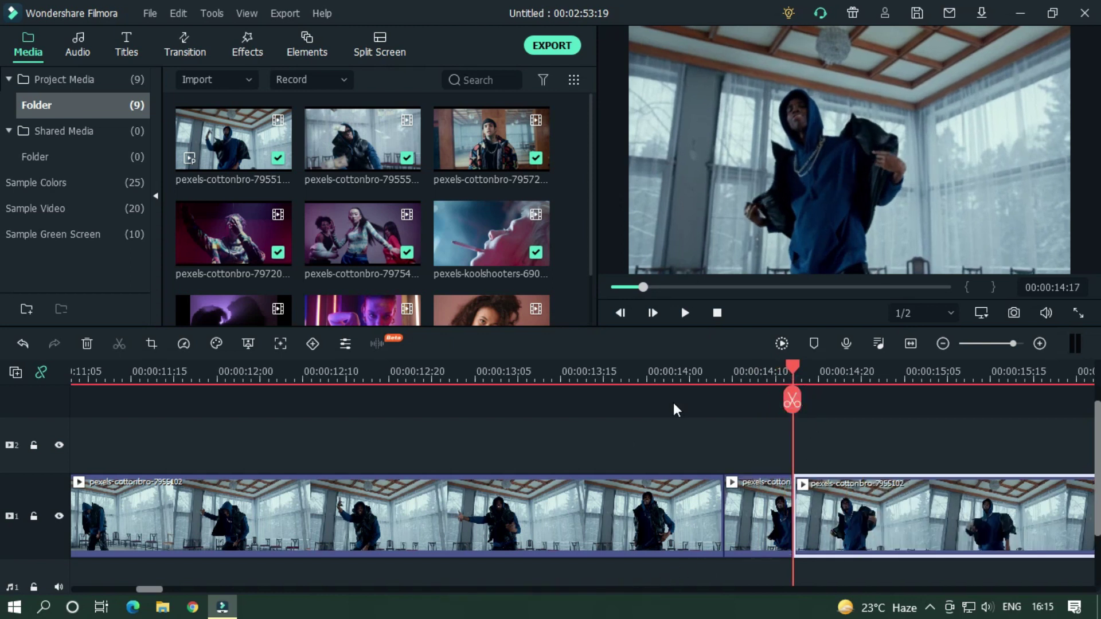
{"action": "scroll", "coordinate": [688, 370], "scroll_direction": "down", "scroll_amount": 5}
{"action": "left_click_drag", "start_coordinate": [183, 590], "coordinate": [209, 589]}
{"action": "left_click_drag", "start_coordinate": [489, 508], "coordinate": [760, 500]}
Step: Paste two copies of the short piece, reverse the middle one, and close the gap
{"action": "left_click", "coordinate": [407, 500]}
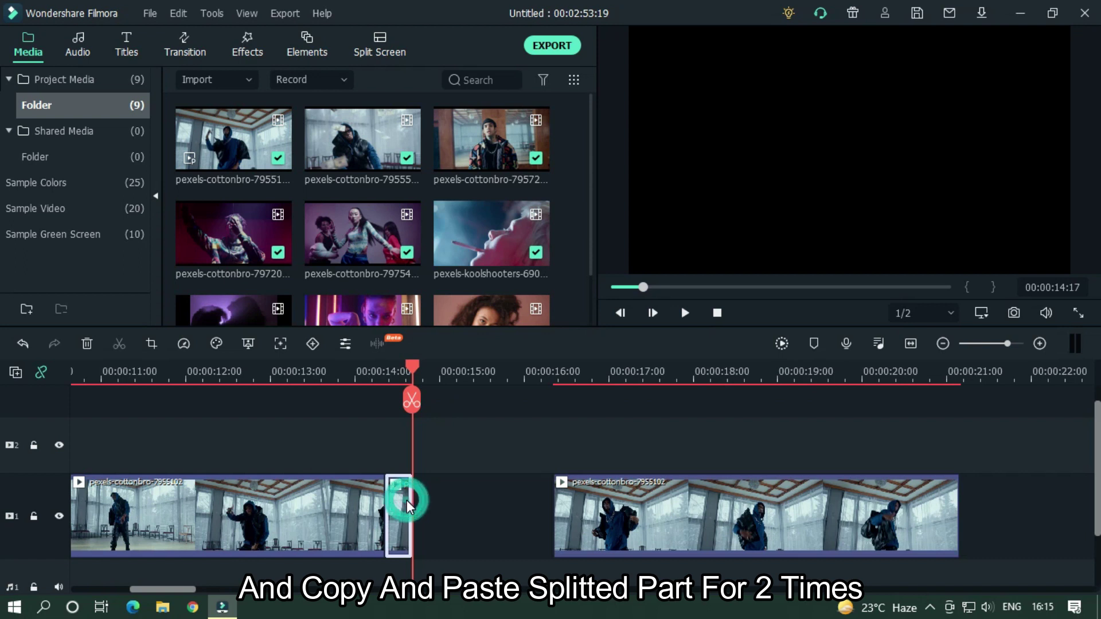
{"action": "key", "text": "ctrl+c"}
{"action": "key", "text": "ctrl+v"}
{"action": "key", "text": "ctrl+v"}
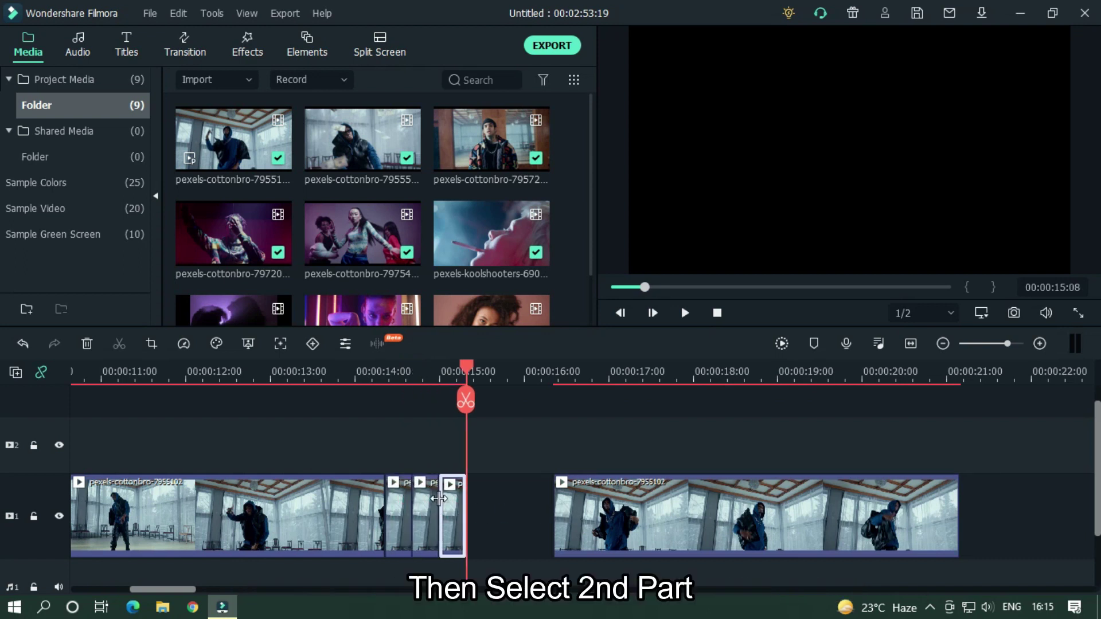
{"action": "left_click", "coordinate": [435, 503]}
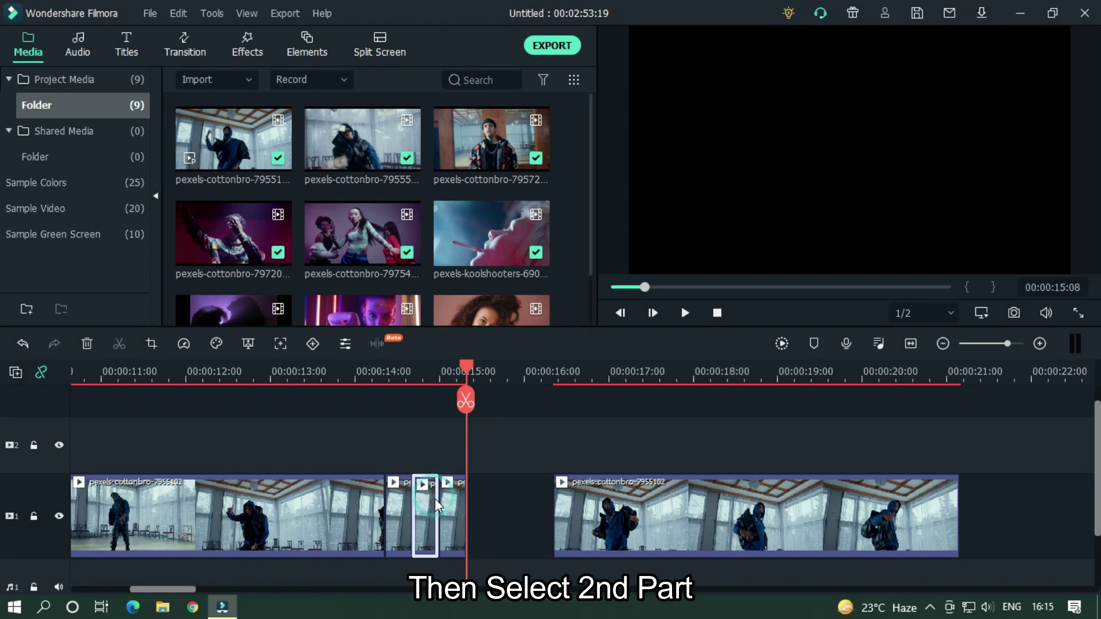
{"action": "left_click", "coordinate": [184, 344]}
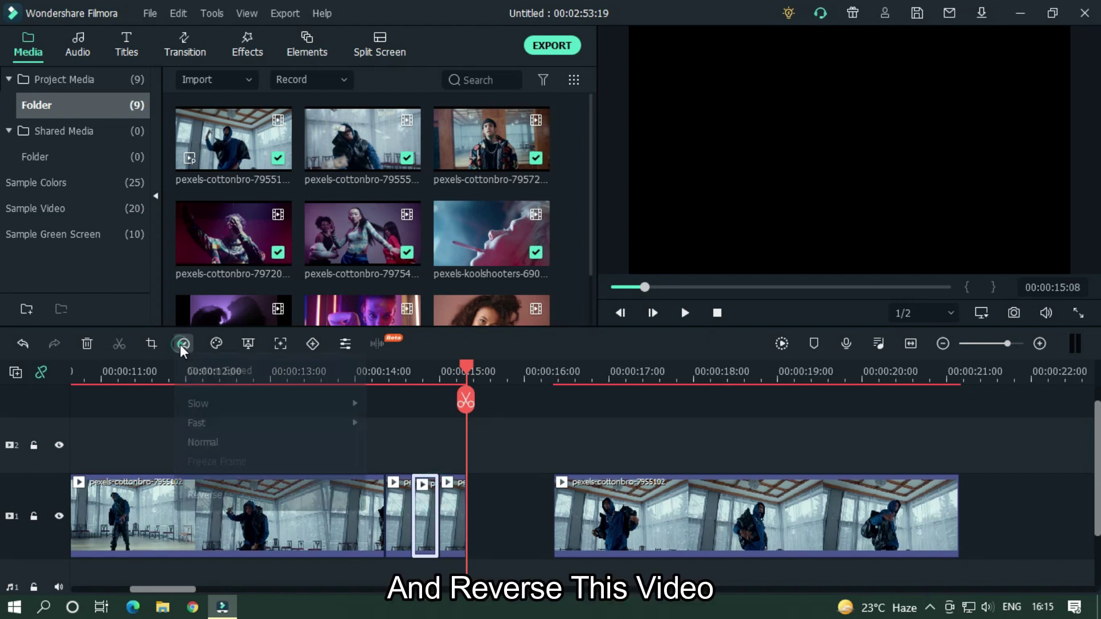
{"action": "left_click", "coordinate": [200, 494]}
{"action": "left_click_drag", "start_coordinate": [581, 497], "coordinate": [494, 493]}
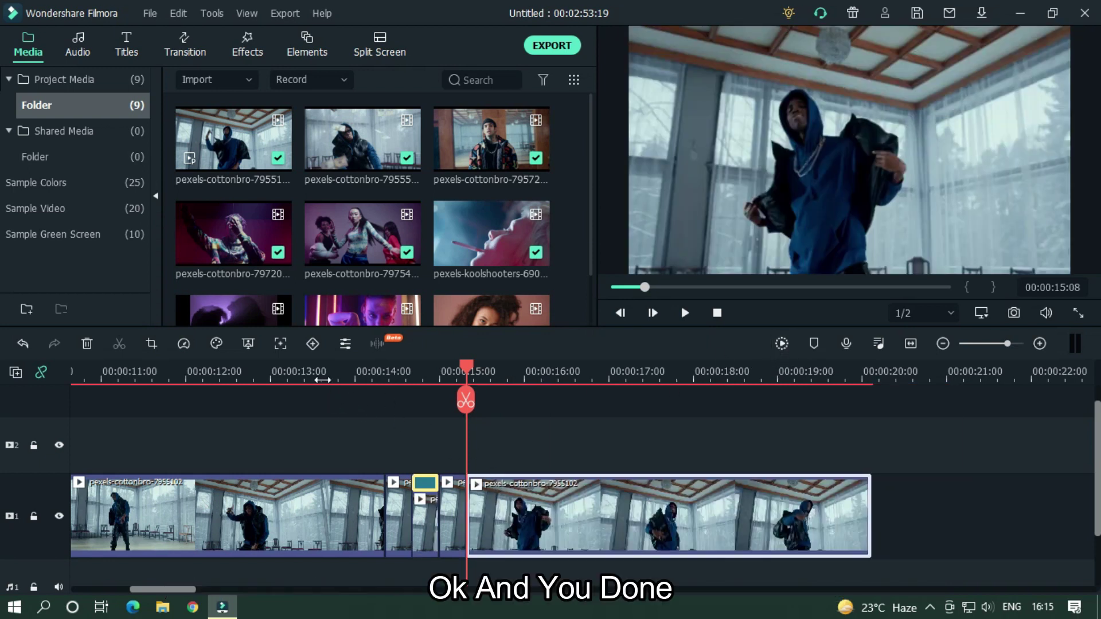
{"action": "left_click", "coordinate": [335, 371]}
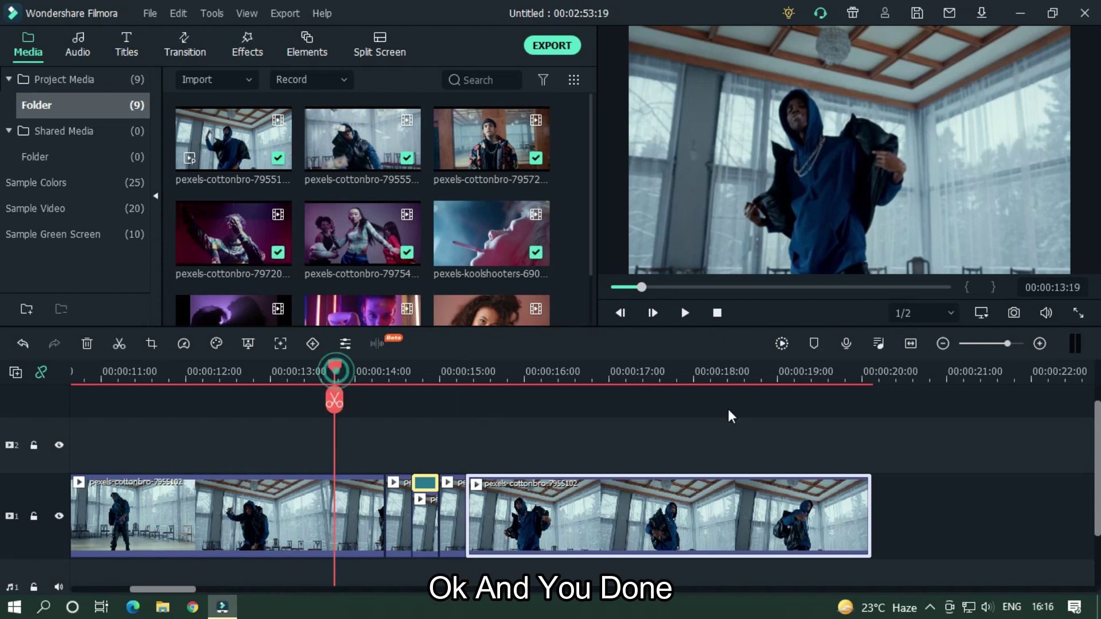
{"action": "left_click", "coordinate": [782, 344]}
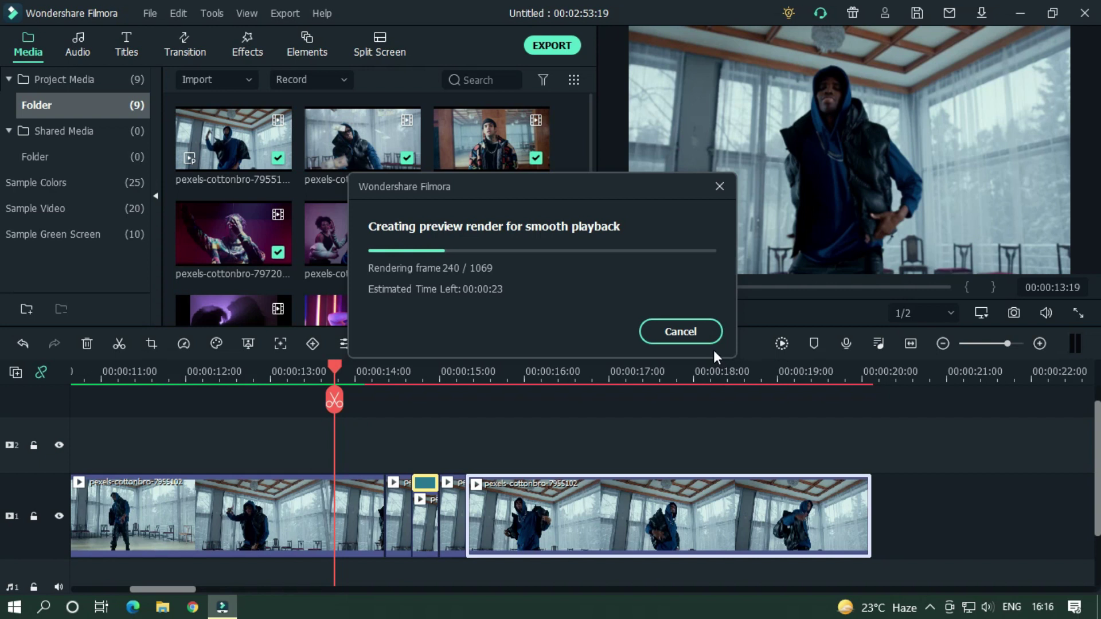
{"action": "left_click", "coordinate": [706, 333]}
{"action": "left_click", "coordinate": [605, 416]}
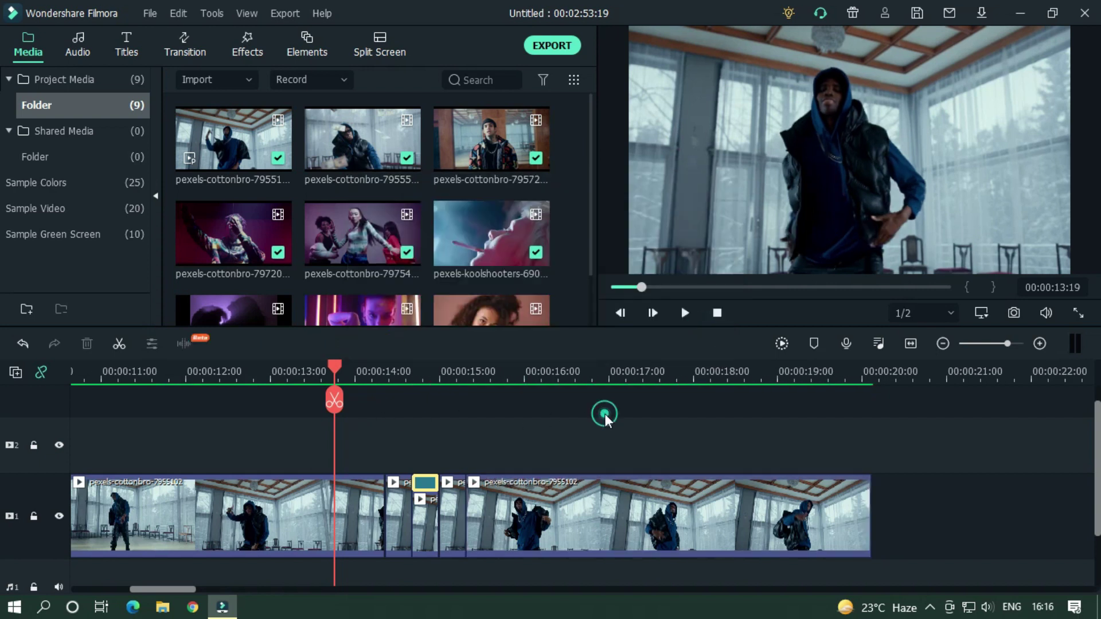
{"action": "key", "text": "space"}
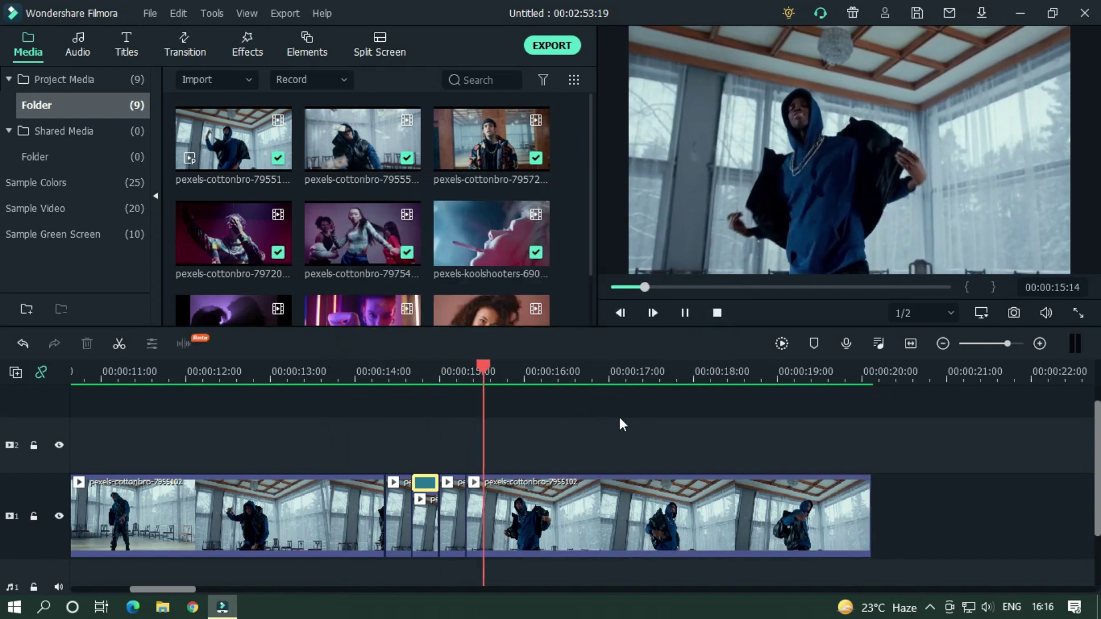
{"action": "key", "text": "space"}
{"action": "left_click", "coordinate": [356, 371]}
{"action": "key", "text": "space"}
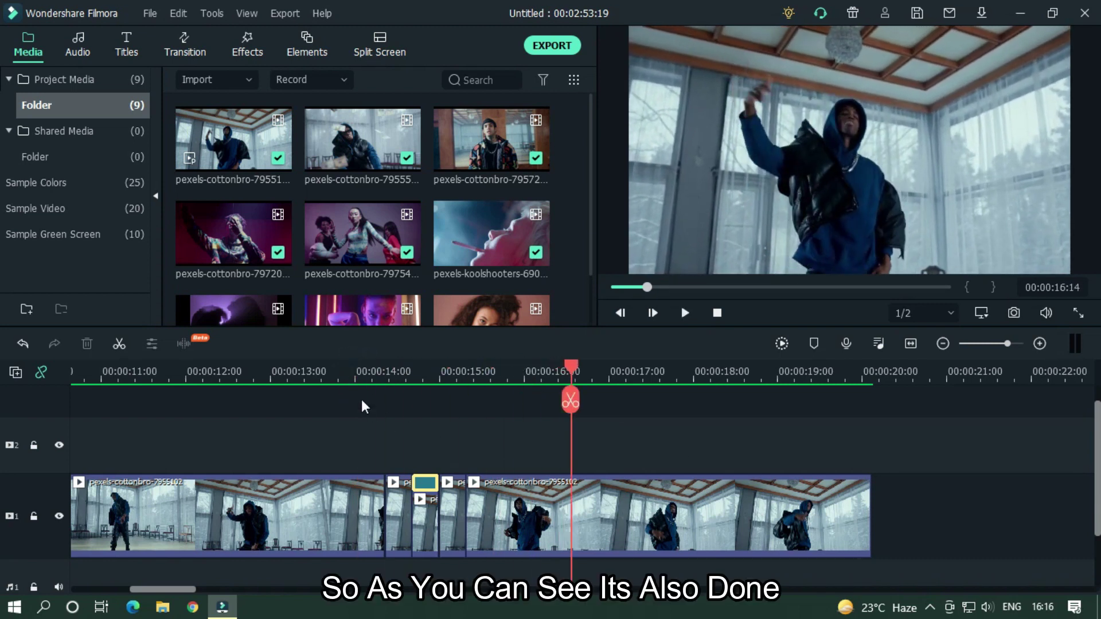
{"action": "left_click", "coordinate": [351, 371]}
{"action": "left_click", "coordinate": [647, 431]}
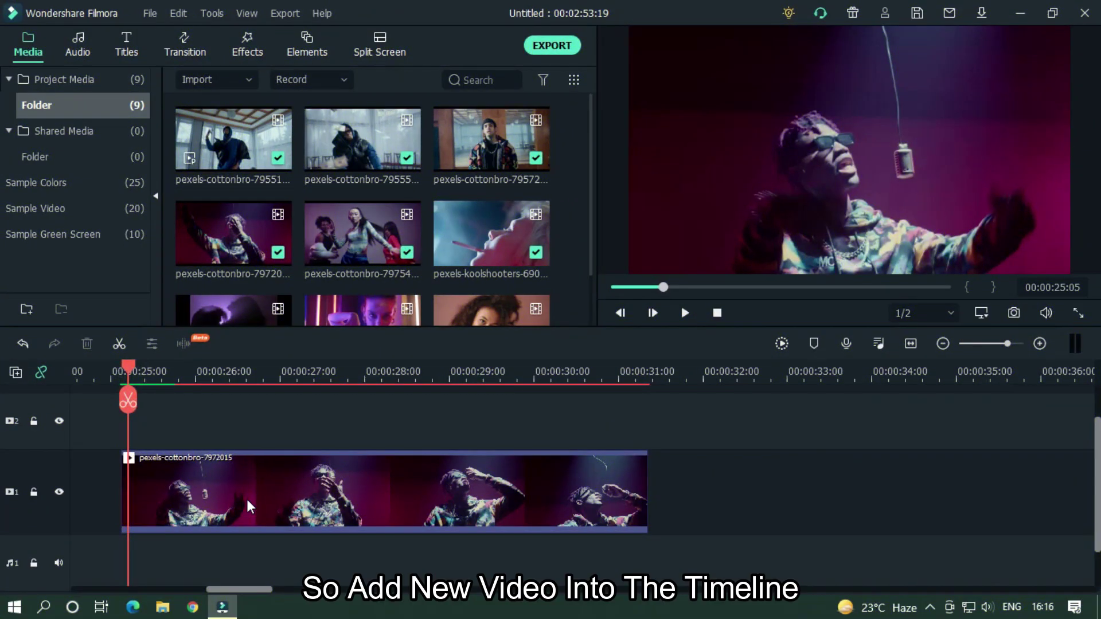
Step: Select the singer clip and place the playhead at about 00:00:26:17
{"action": "left_click", "coordinate": [138, 519]}
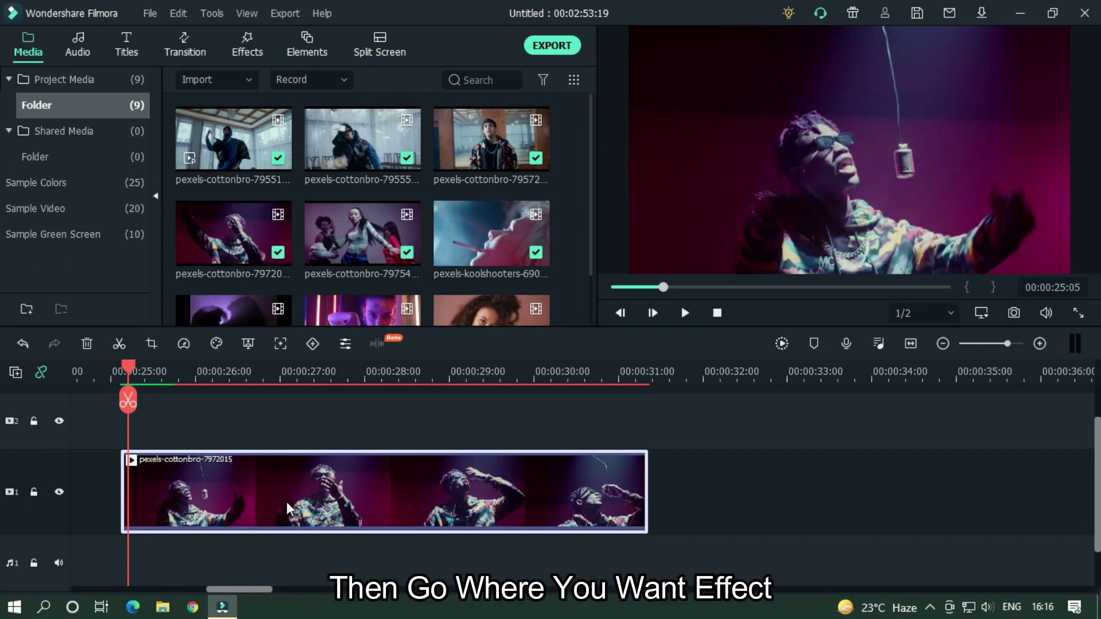
{"action": "scroll", "coordinate": [375, 375], "scroll_direction": "up", "scroll_amount": 3}
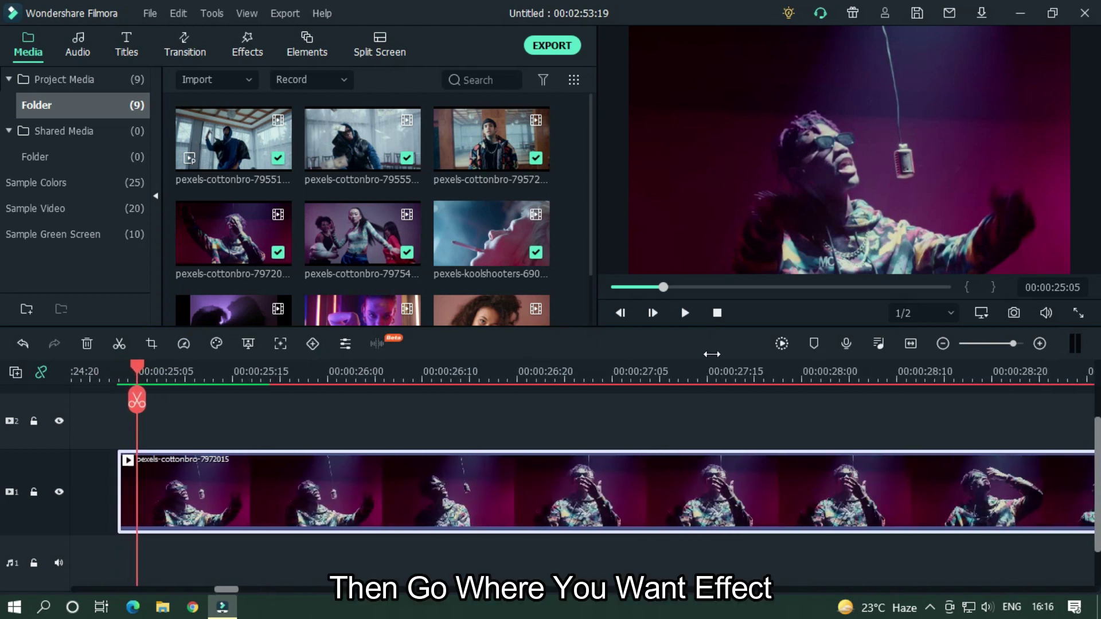
{"action": "left_click_drag", "start_coordinate": [396, 371], "coordinate": [527, 376]}
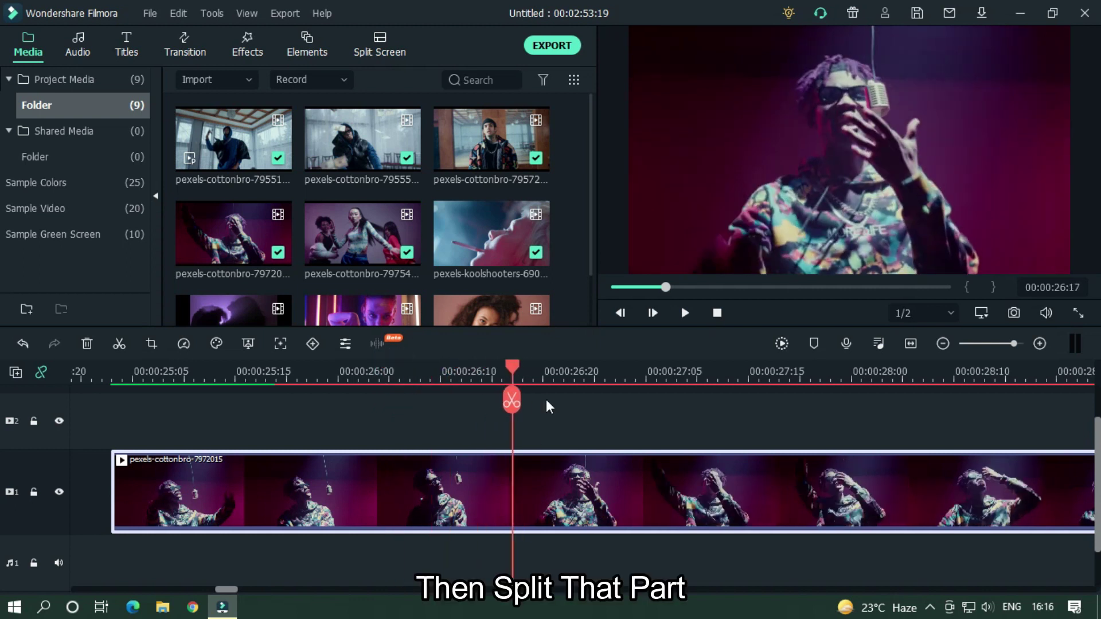
{"action": "scroll", "coordinate": [570, 399], "scroll_direction": "up", "scroll_amount": 1}
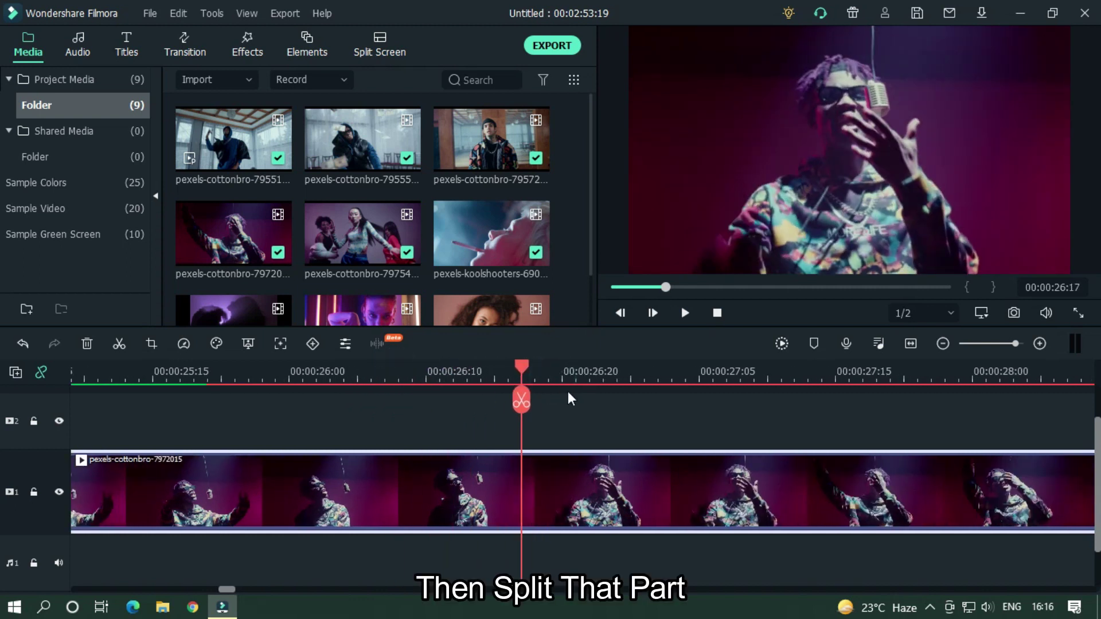
Step: Split the singer clip at 00:00:26:17 and 00:00:27:05
{"action": "left_click", "coordinate": [522, 401]}
{"action": "scroll", "coordinate": [633, 370], "scroll_direction": "down", "scroll_amount": 1}
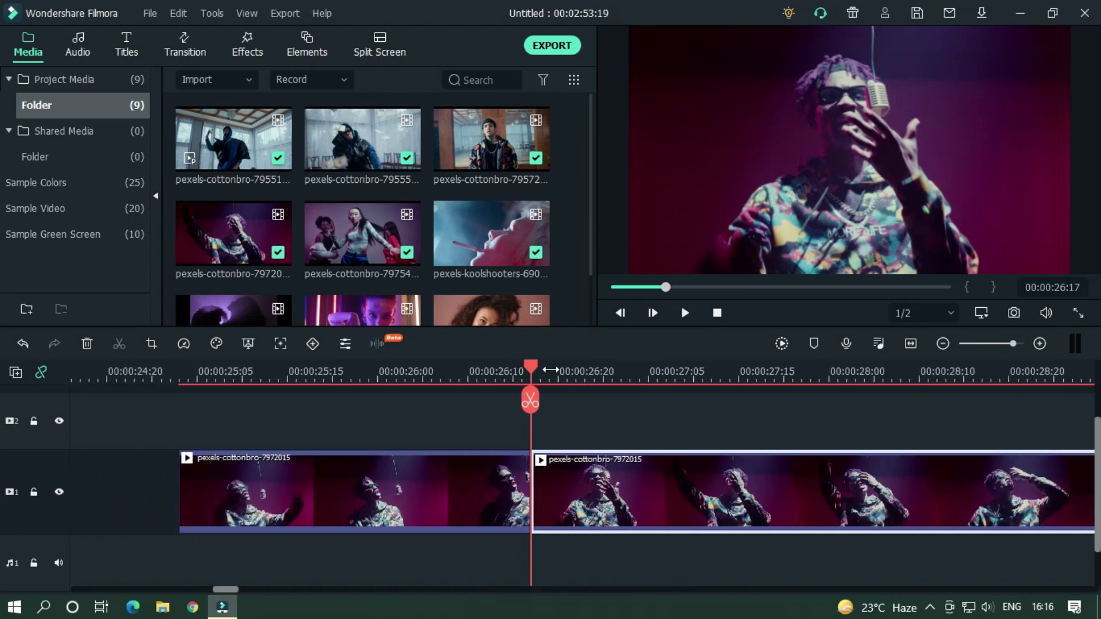
{"action": "left_click_drag", "start_coordinate": [536, 369], "coordinate": [656, 370]}
{"action": "left_click", "coordinate": [650, 402]}
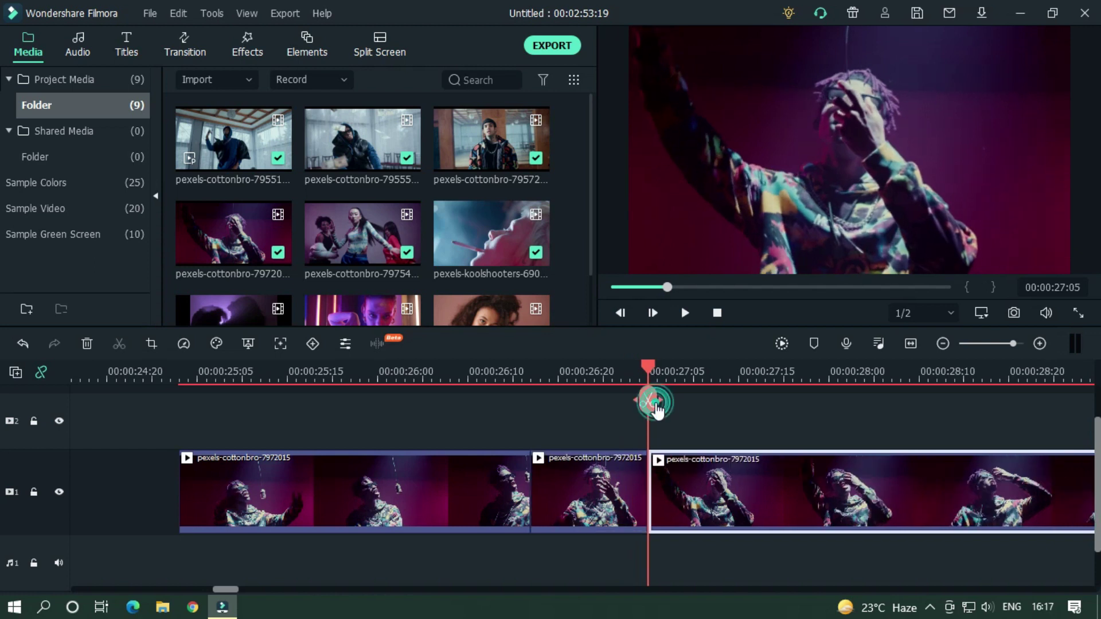
Step: Copy the short middle piece and paste it onto track 2 at its start
{"action": "left_click", "coordinate": [608, 502]}
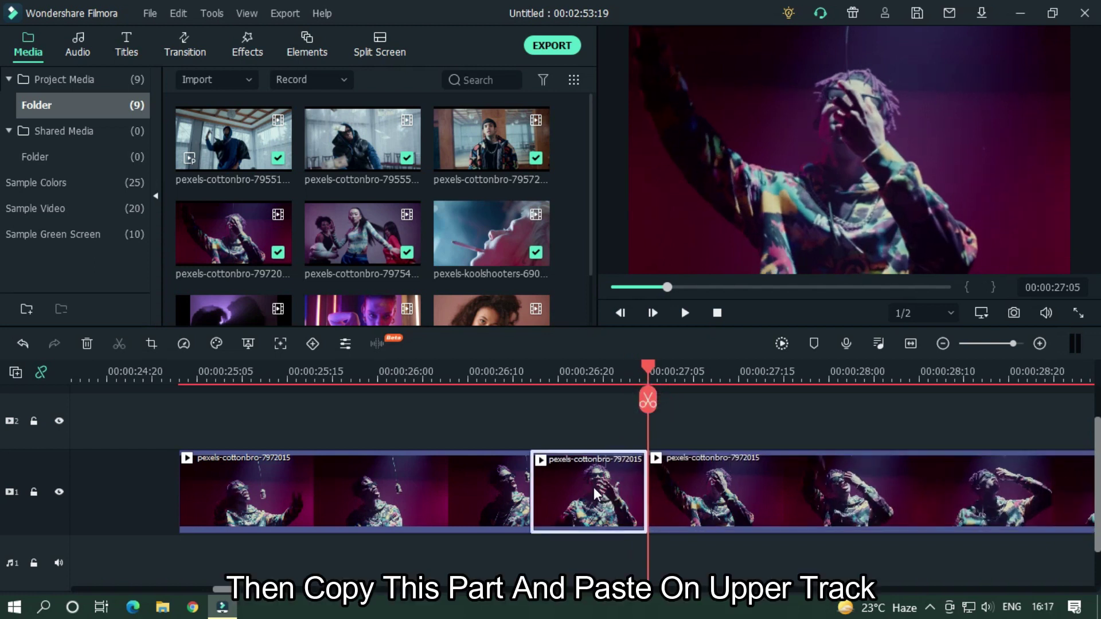
{"action": "right_click", "coordinate": [597, 495]}
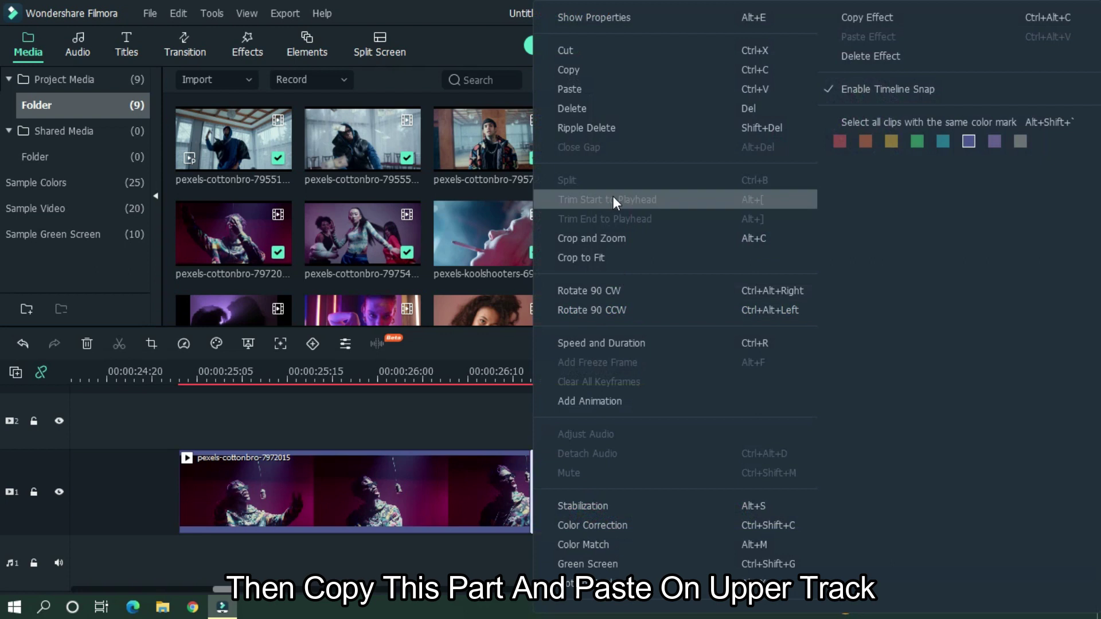
{"action": "left_click", "coordinate": [573, 71]}
{"action": "left_click", "coordinate": [19, 430]}
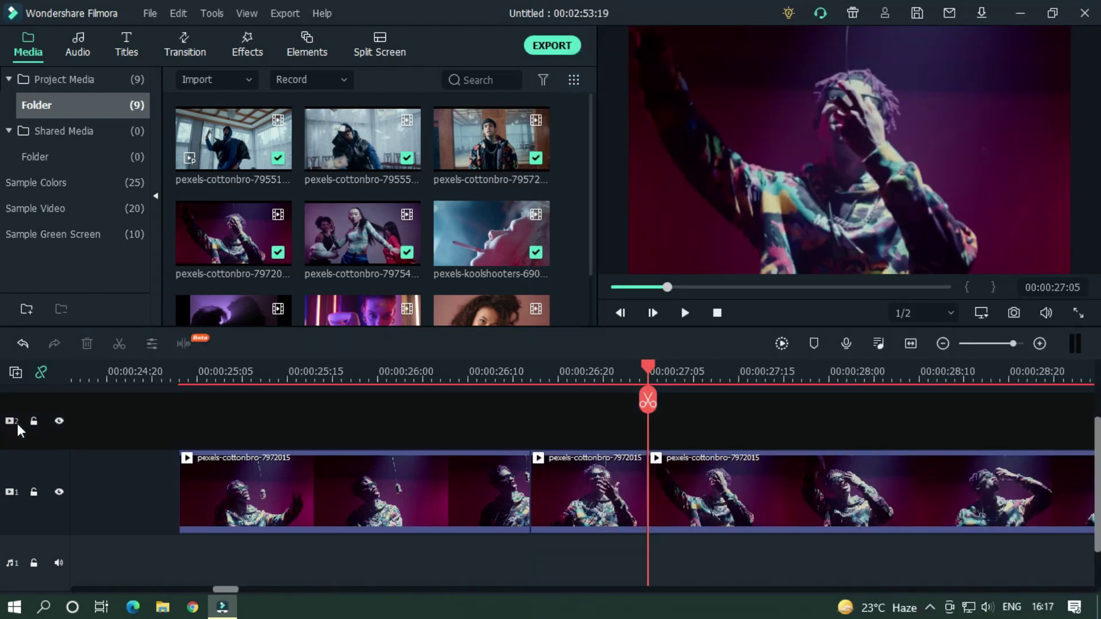
{"action": "left_click", "coordinate": [532, 372]}
{"action": "key", "text": "ctrl+v"}
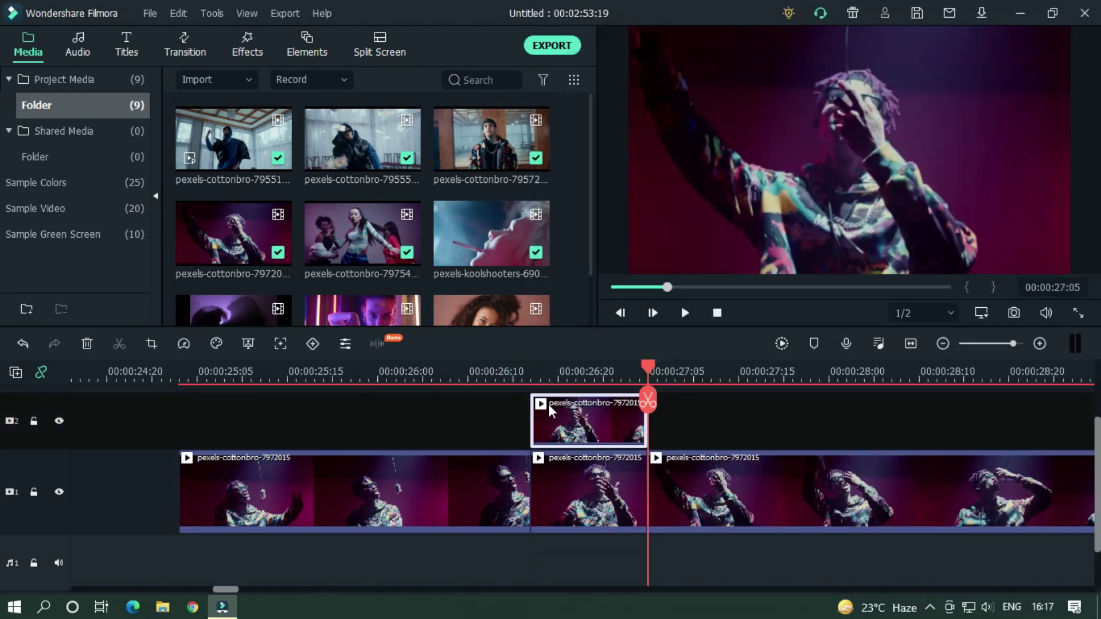
{"action": "left_click", "coordinate": [538, 374]}
{"action": "scroll", "coordinate": [667, 420], "scroll_direction": "up", "scroll_amount": 1}
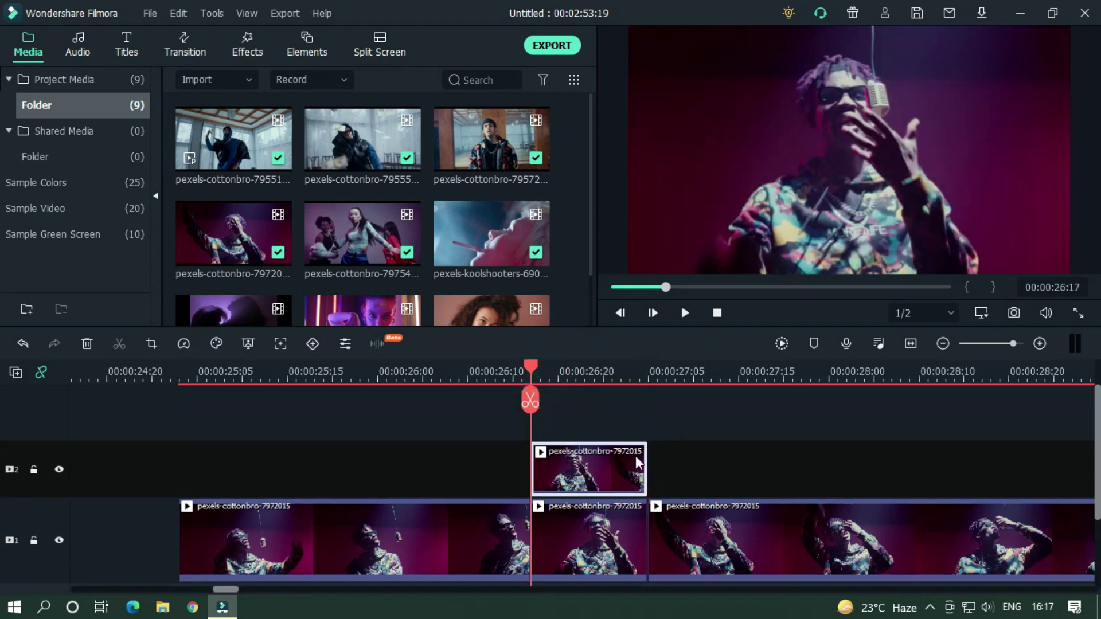
Step: Set the track-2 singer copy to Screen blend mode at 60% opacity
{"action": "double_click", "coordinate": [610, 472]}
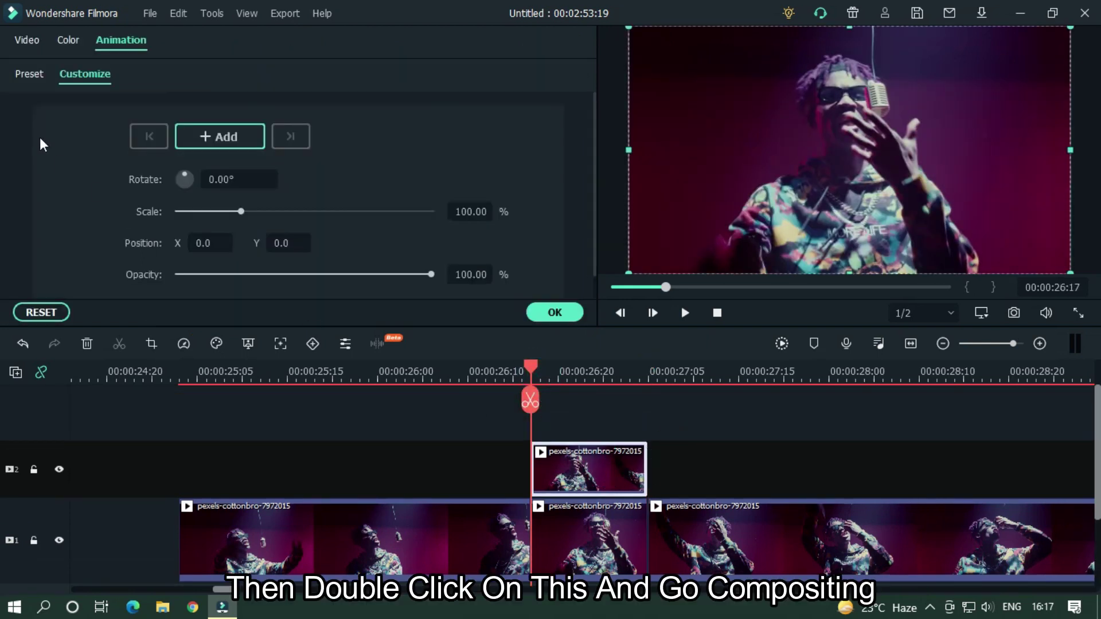
{"action": "left_click", "coordinate": [30, 46]}
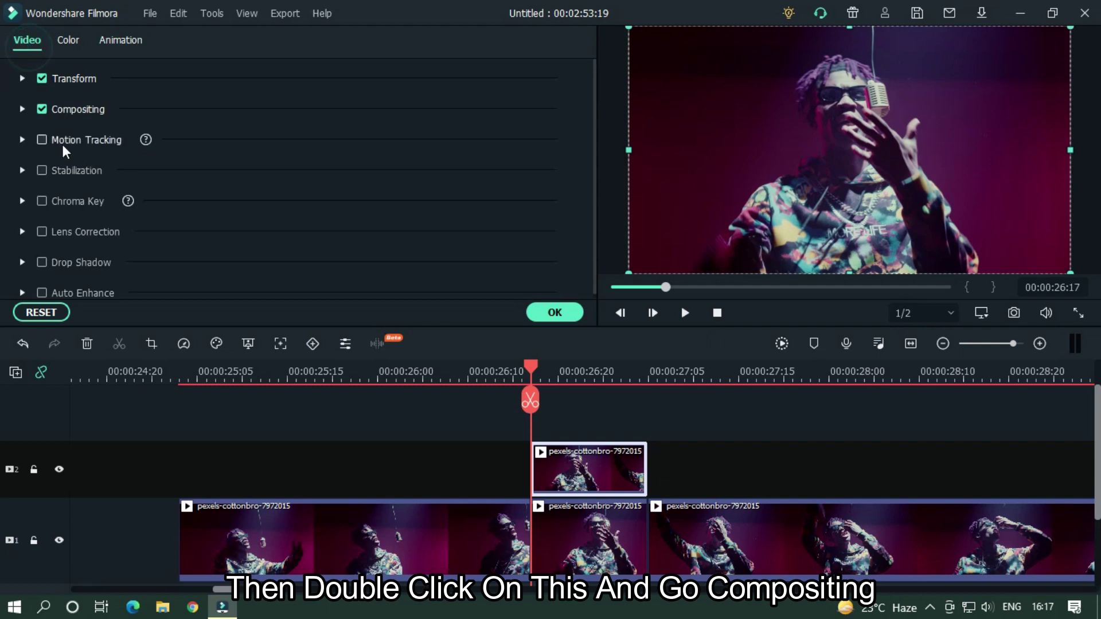
{"action": "left_click", "coordinate": [23, 110]}
{"action": "left_click", "coordinate": [219, 153]}
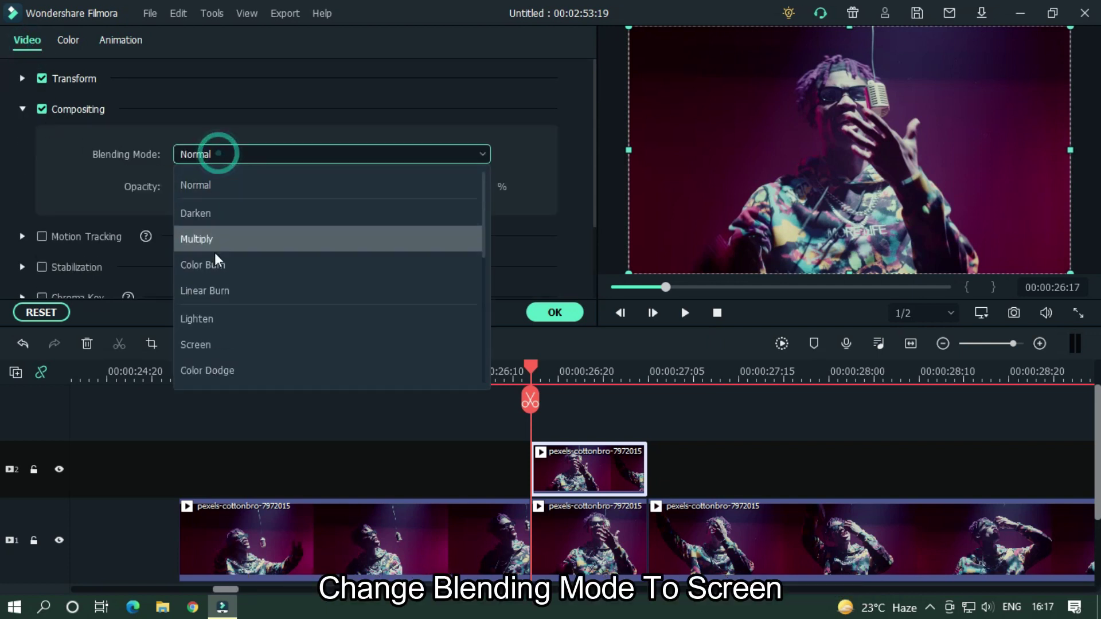
{"action": "left_click", "coordinate": [266, 345]}
{"action": "left_click", "coordinate": [468, 187]}
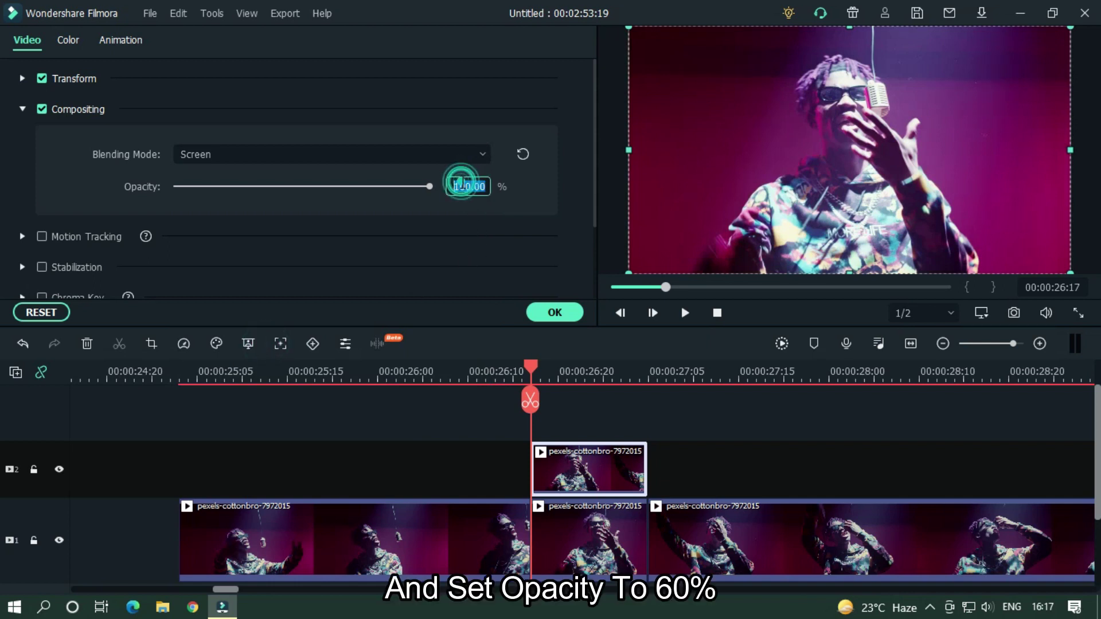
{"action": "type", "text": "60"}
{"action": "key", "text": "Return"}
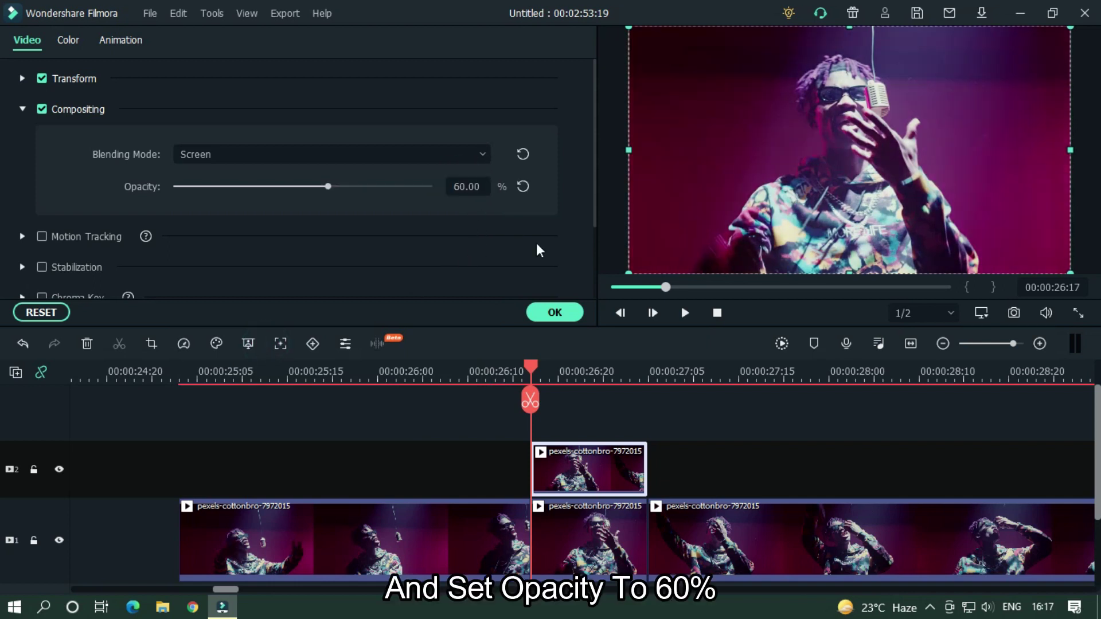
Step: Scale the track-2 copy to 130% and confirm the clip settings
{"action": "left_click", "coordinate": [24, 78]}
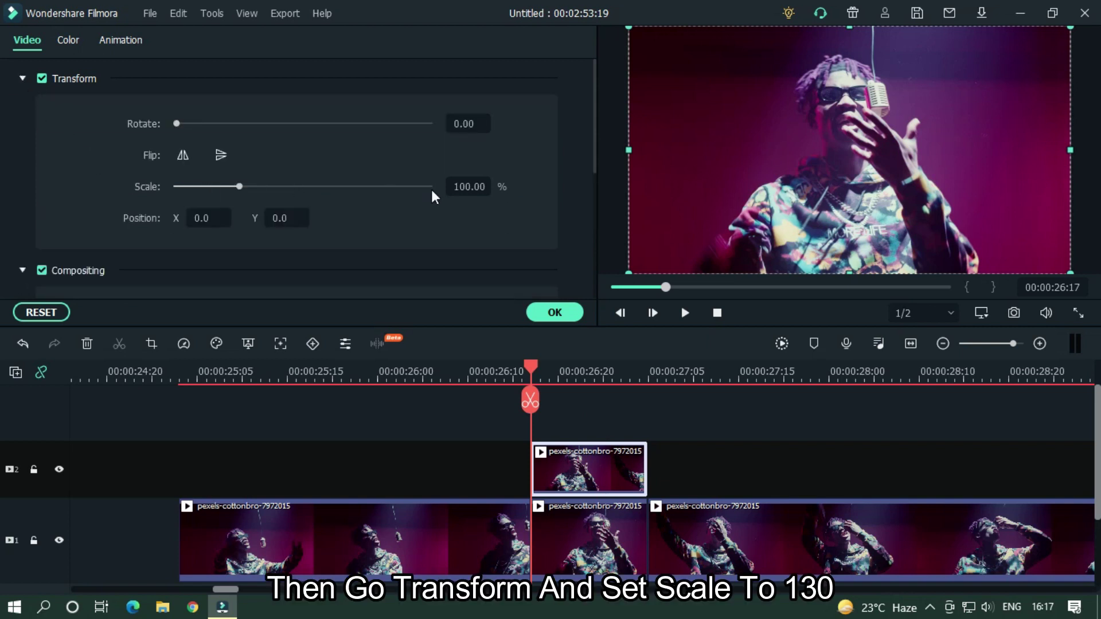
{"action": "left_click", "coordinate": [461, 187]}
{"action": "type", "text": "130"}
{"action": "key", "text": "Return"}
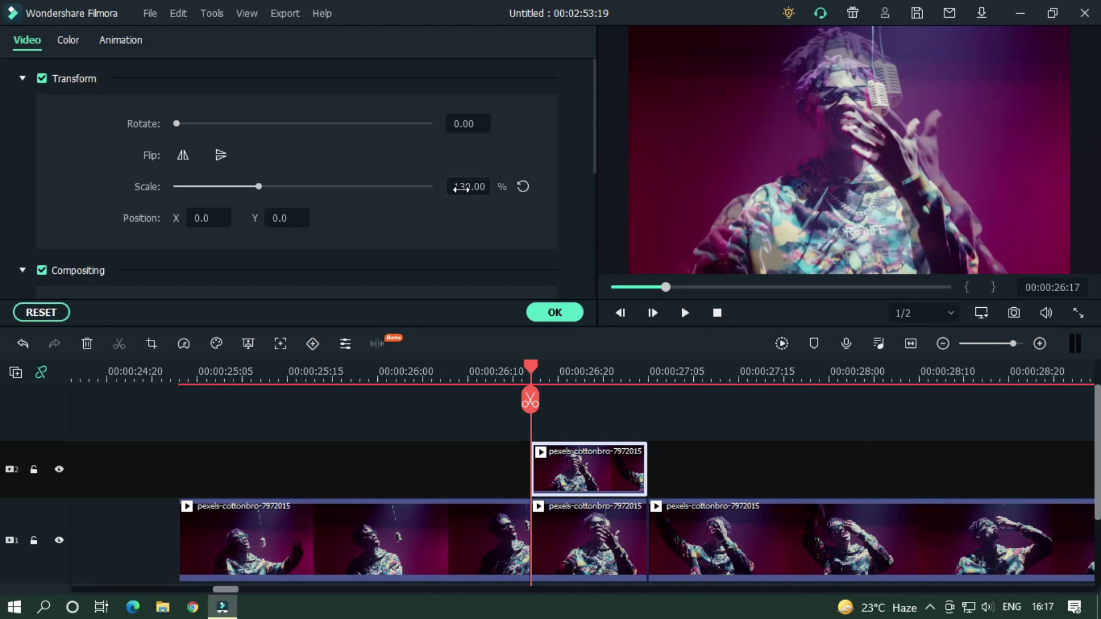
{"action": "left_click", "coordinate": [550, 309]}
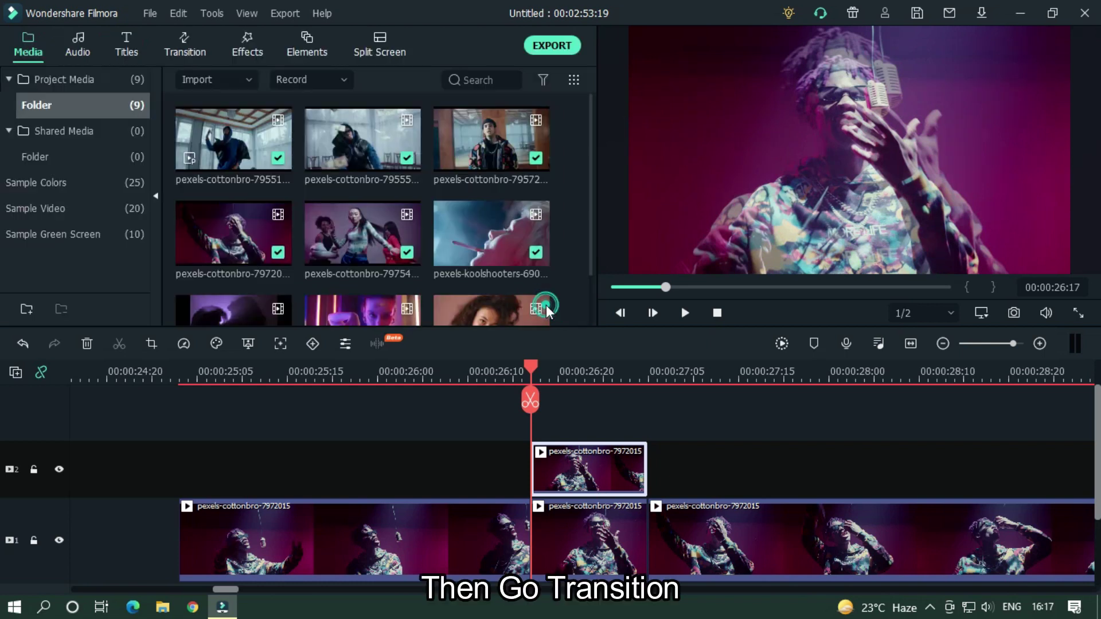
Step: Put Dissolve transitions on the start and end of the track-2 singer copy
{"action": "left_click", "coordinate": [193, 50]}
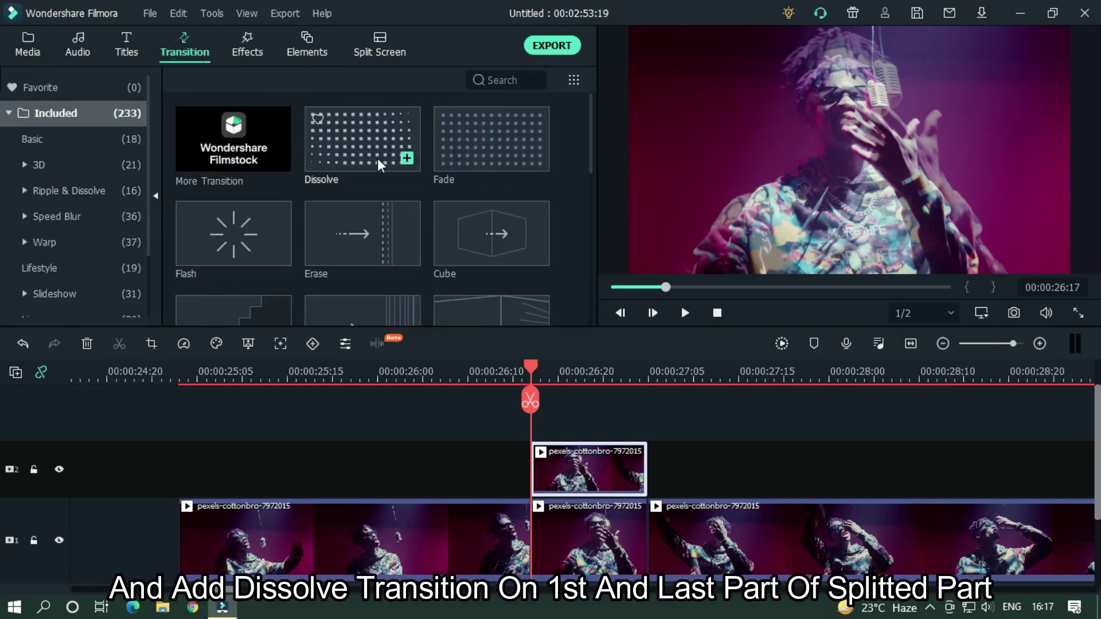
{"action": "left_click_drag", "start_coordinate": [377, 158], "coordinate": [651, 462]}
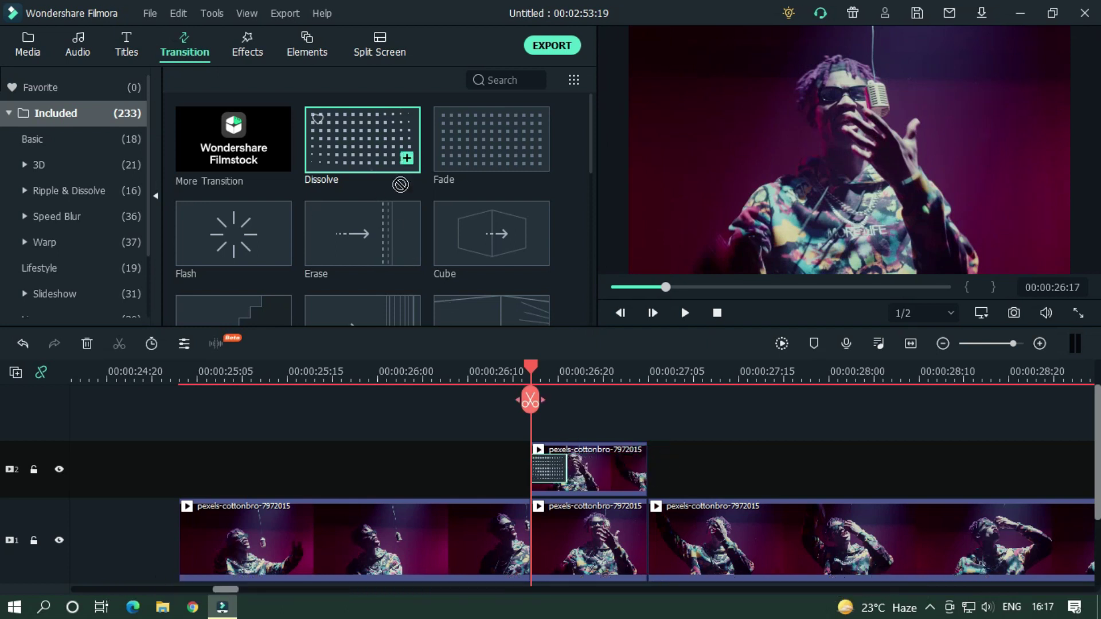
{"action": "left_click_drag", "start_coordinate": [400, 184], "coordinate": [622, 456]}
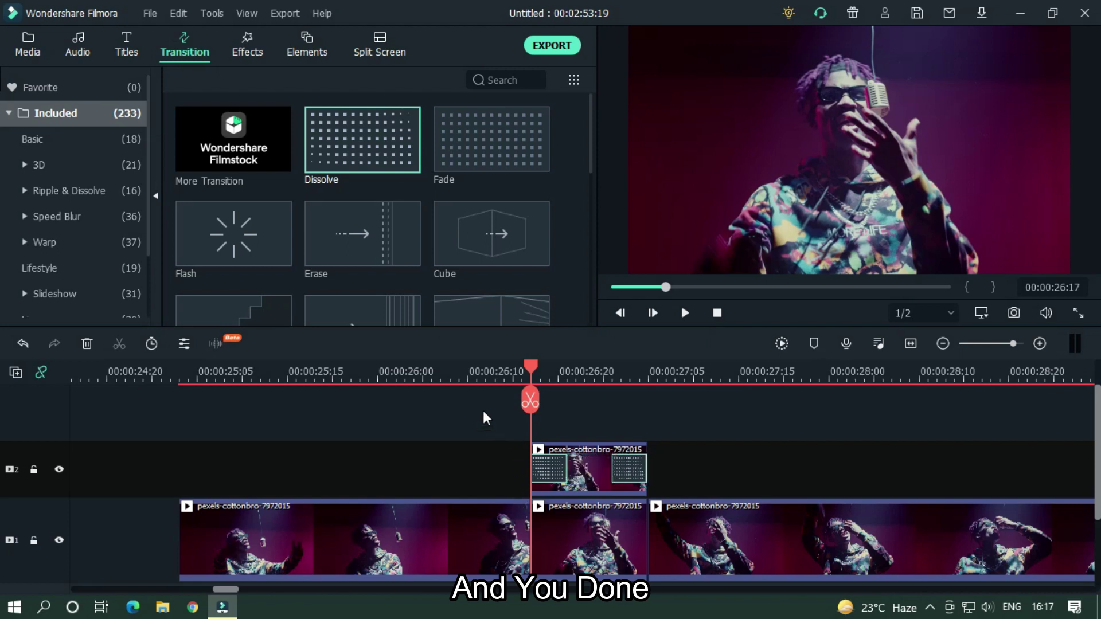
{"action": "left_click", "coordinate": [468, 375]}
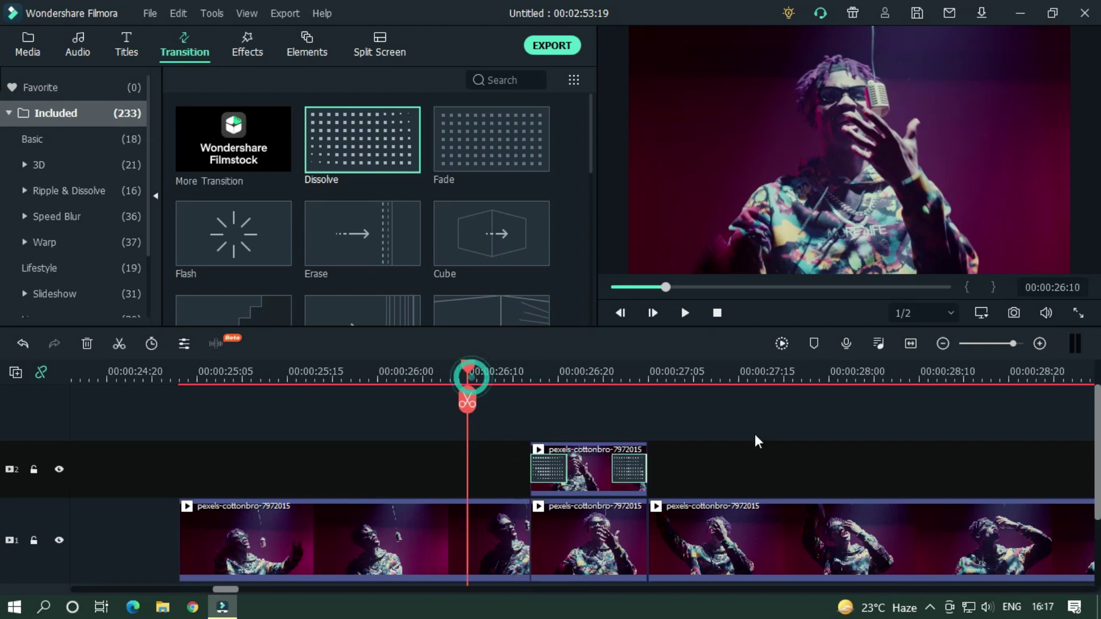
Step: Preview the ghost overlay with its Dissolve transitions several times
{"action": "key", "text": "Return"}
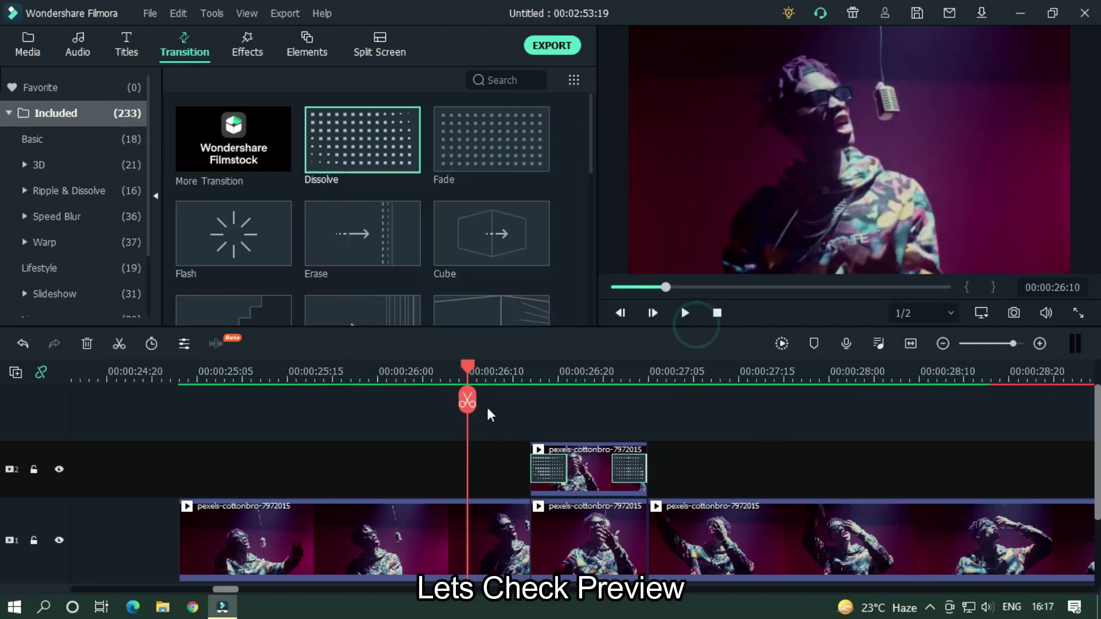
{"action": "left_click", "coordinate": [811, 439]}
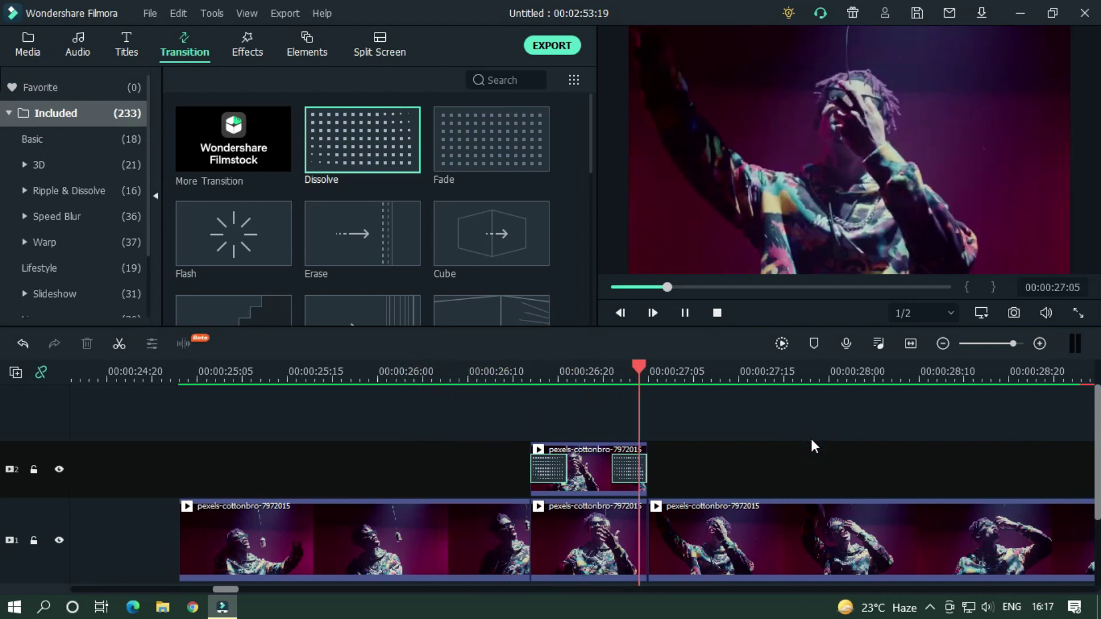
{"action": "key", "text": "space"}
{"action": "left_click", "coordinate": [456, 375]}
{"action": "key", "text": "space"}
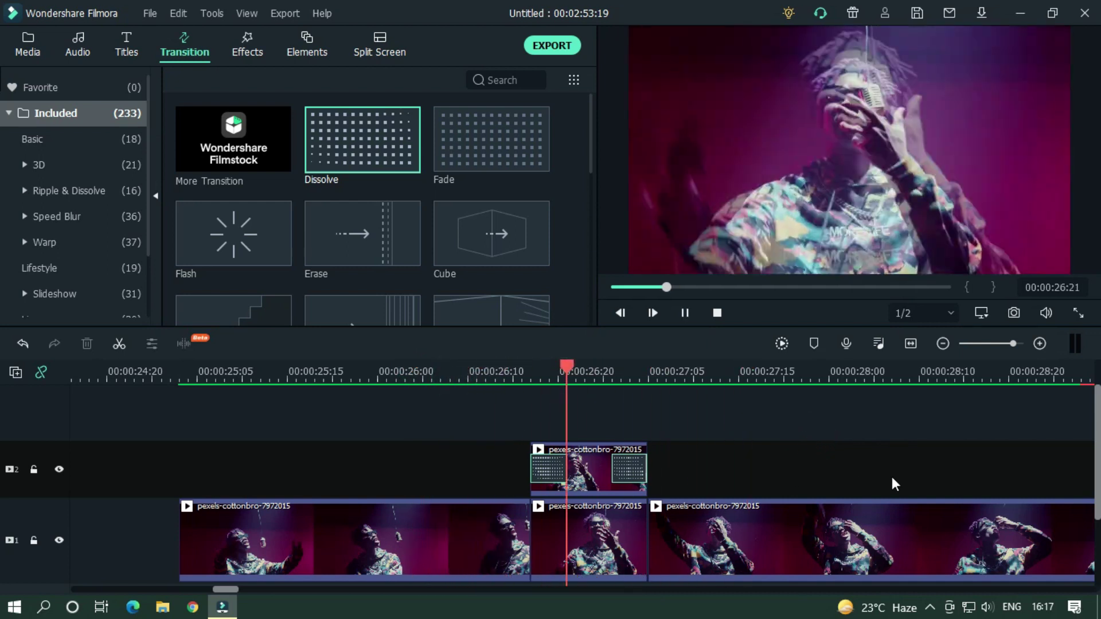
{"action": "left_click", "coordinate": [458, 376]}
{"action": "key", "text": "space"}
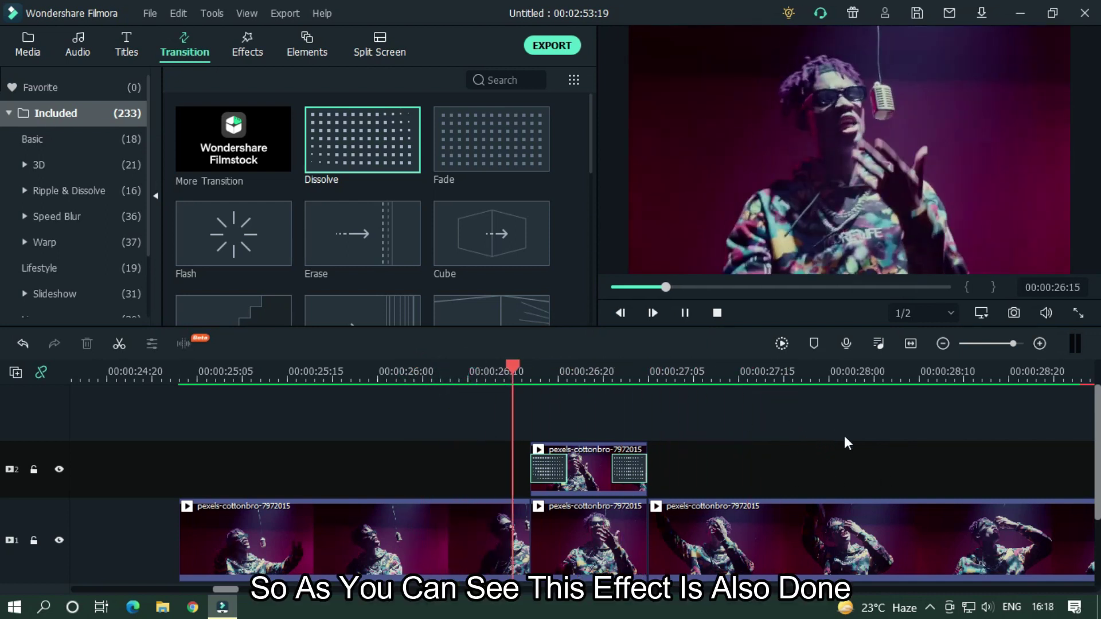
{"action": "key", "text": "space"}
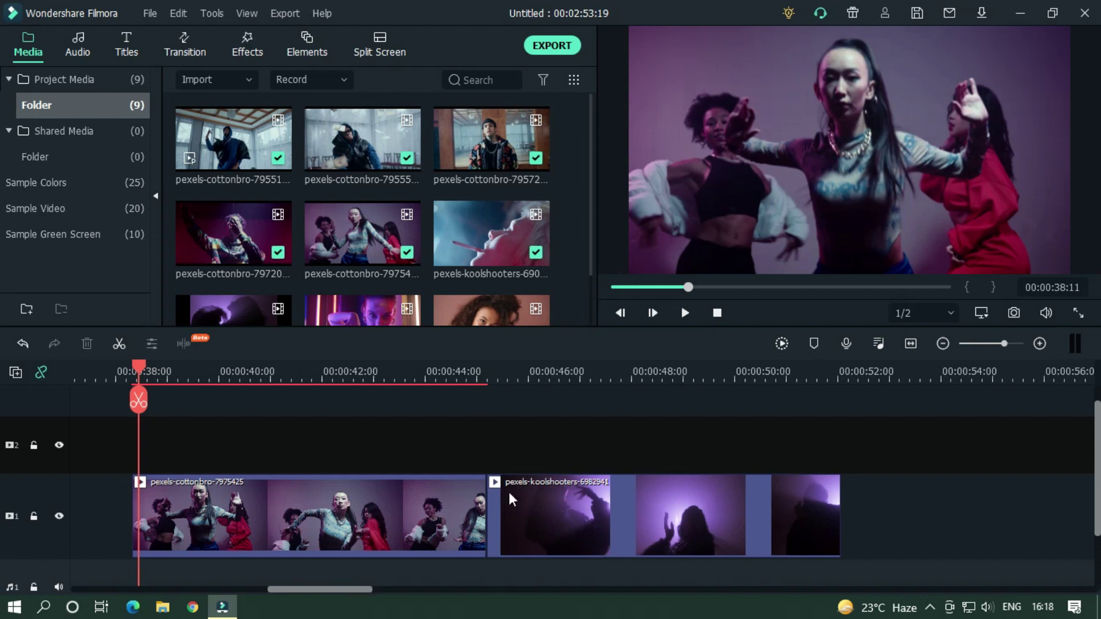
Step: Move the purple-lit koolshooters clip onto track 2, directly above the cottonbro dance clip
{"action": "left_click", "coordinate": [443, 493]}
{"action": "left_click", "coordinate": [596, 506]}
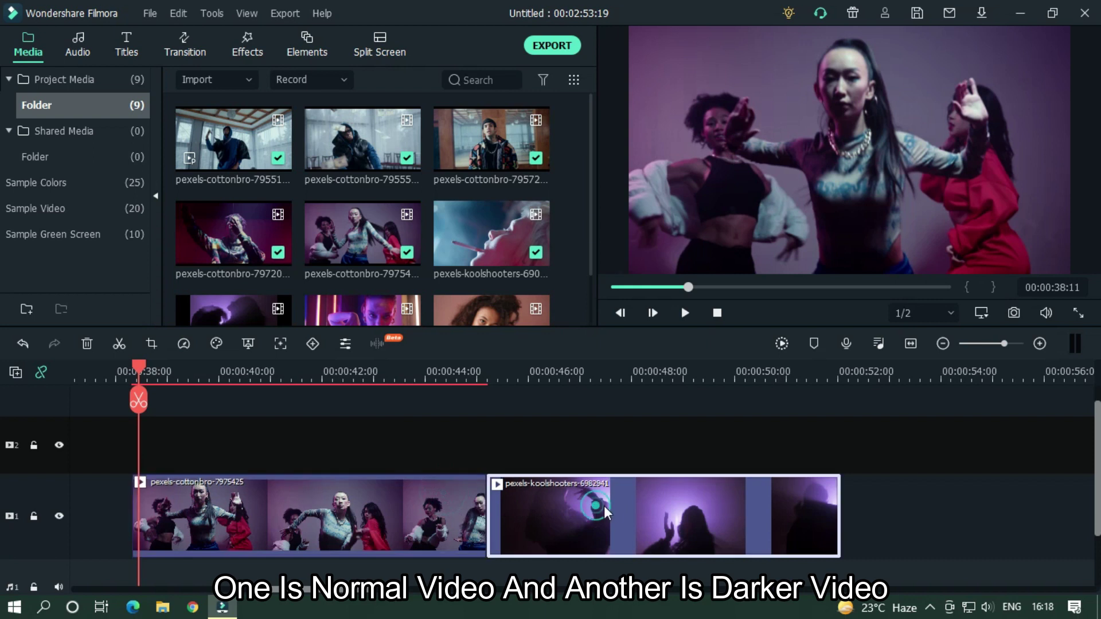
{"action": "left_click", "coordinate": [451, 500]}
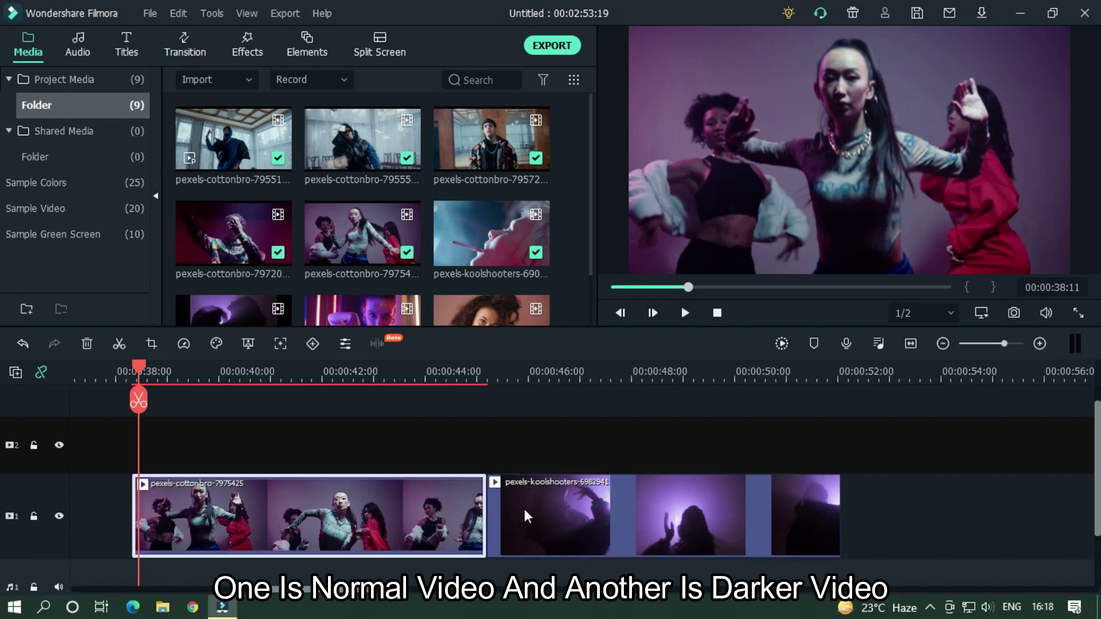
{"action": "left_click", "coordinate": [542, 375]}
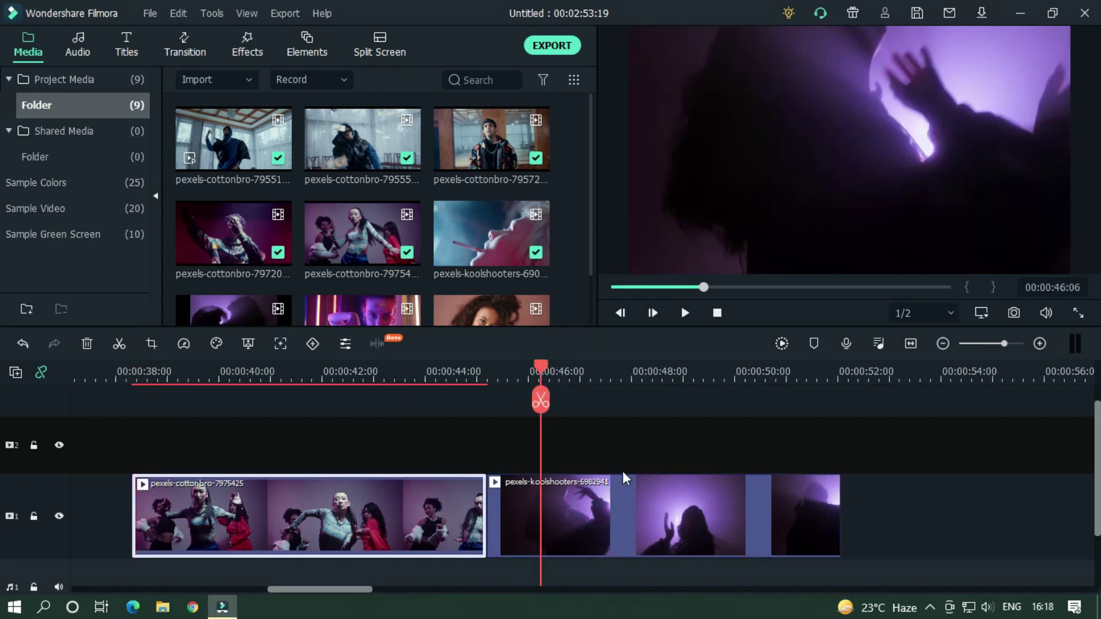
{"action": "left_click_drag", "start_coordinate": [533, 370], "coordinate": [399, 383]}
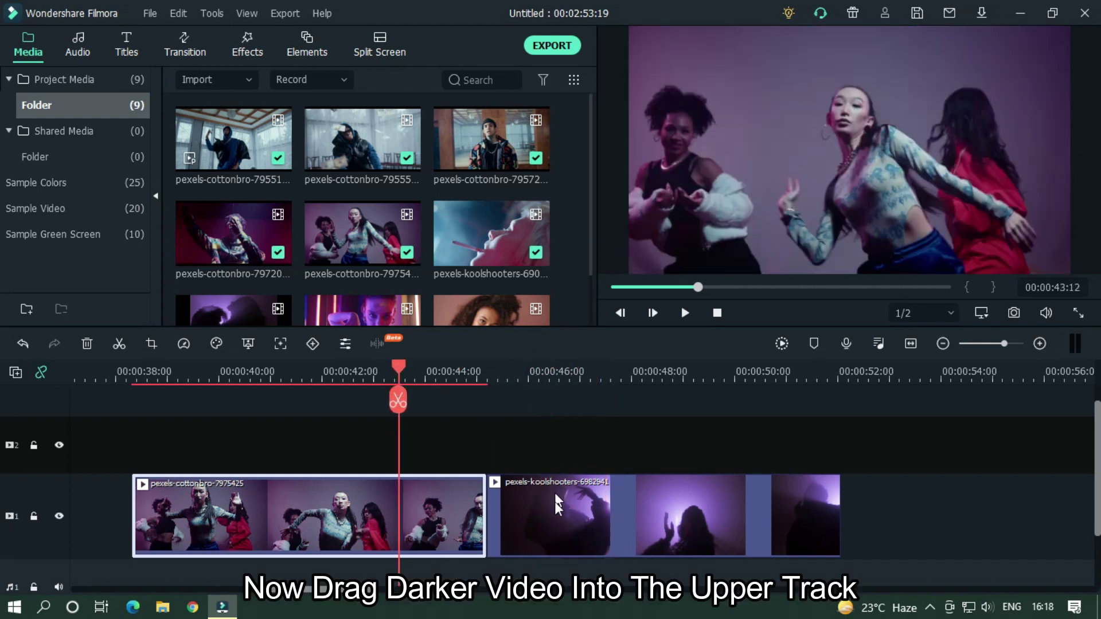
{"action": "left_click_drag", "start_coordinate": [558, 512], "coordinate": [216, 424]}
{"action": "left_click_drag", "start_coordinate": [403, 368], "coordinate": [287, 374]}
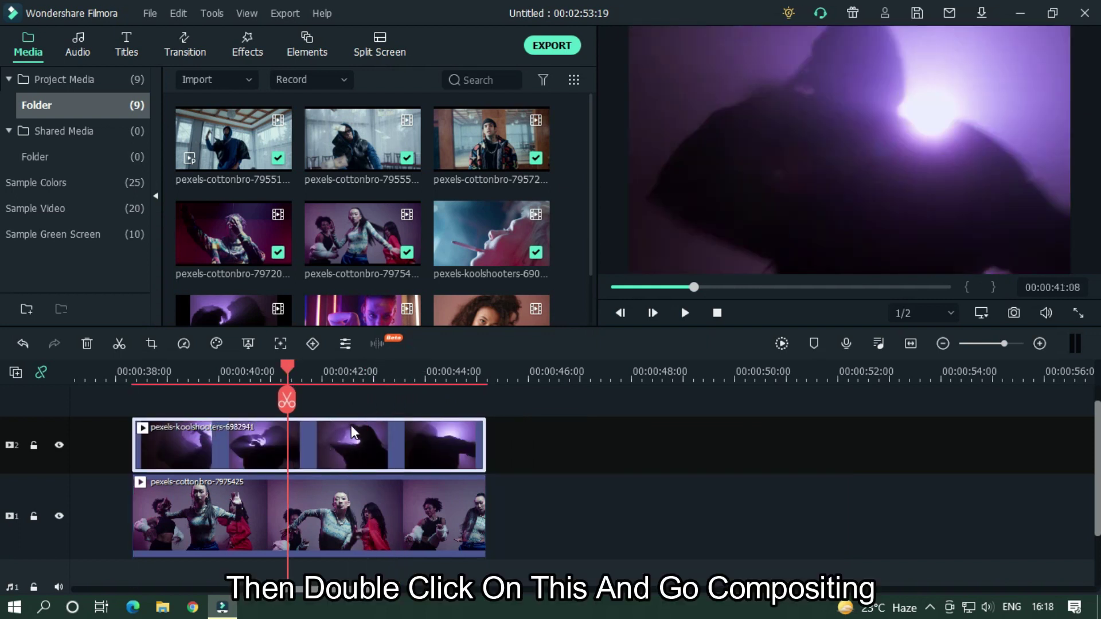
Step: Set the upper koolshooters clip's blending mode to Screen with 60% opacity
{"action": "double_click", "coordinate": [352, 425]}
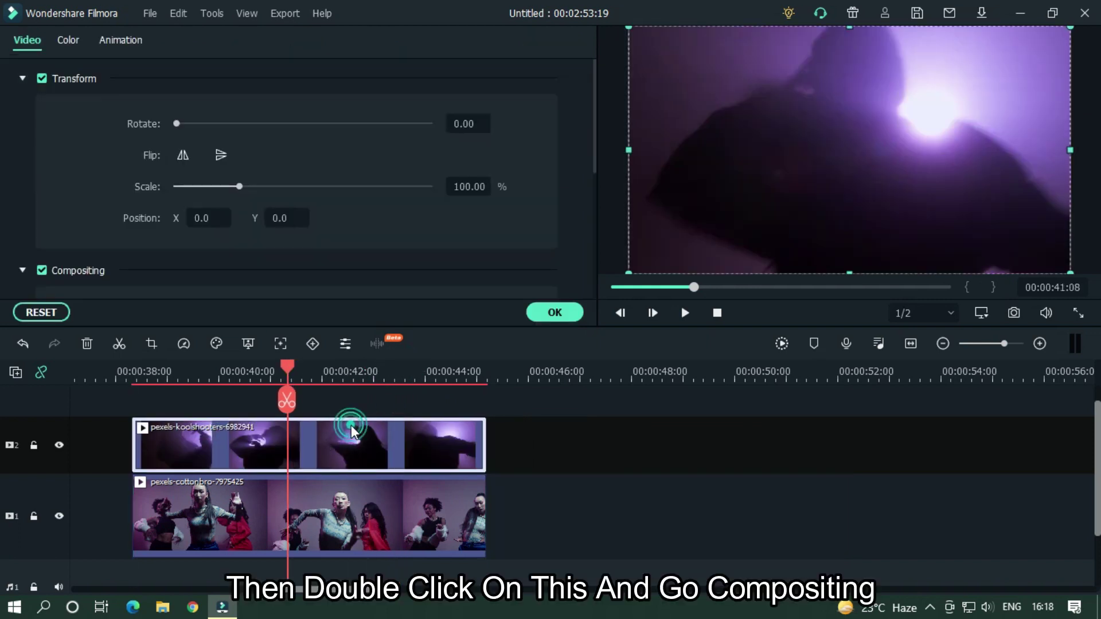
{"action": "left_click", "coordinate": [23, 79]}
{"action": "left_click", "coordinate": [236, 161]}
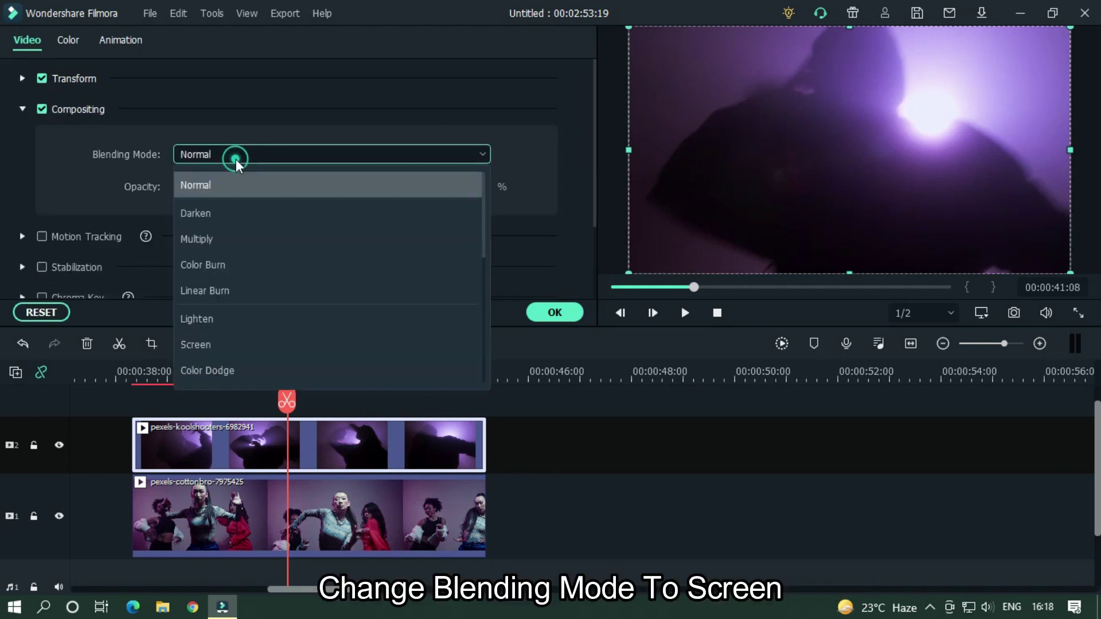
{"action": "left_click", "coordinate": [293, 347]}
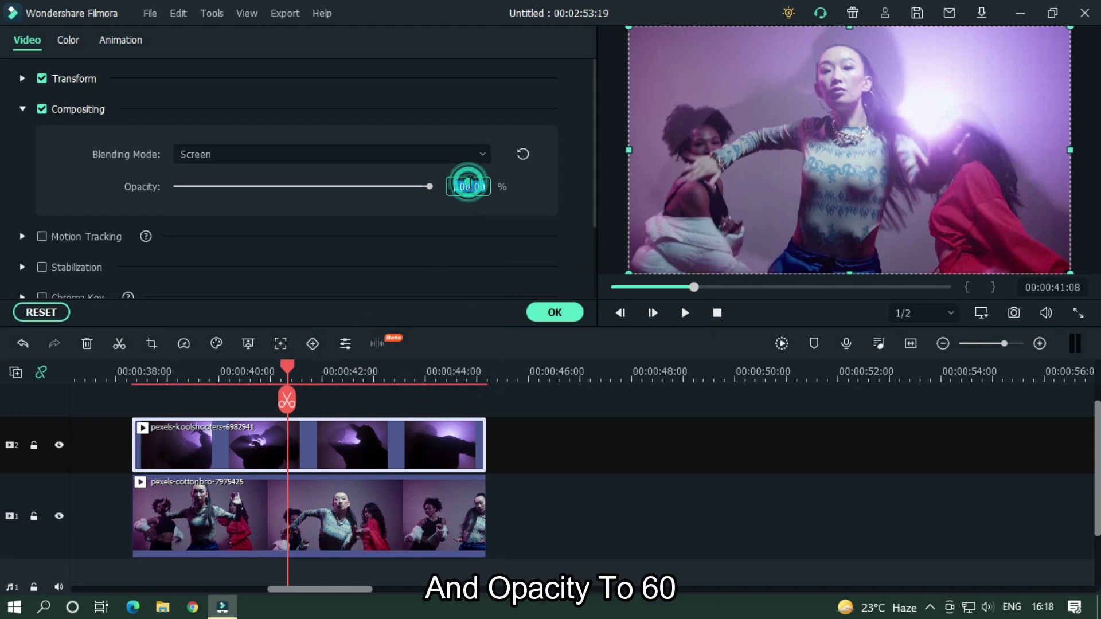
{"action": "type", "text": "60"}
{"action": "key", "text": "Return"}
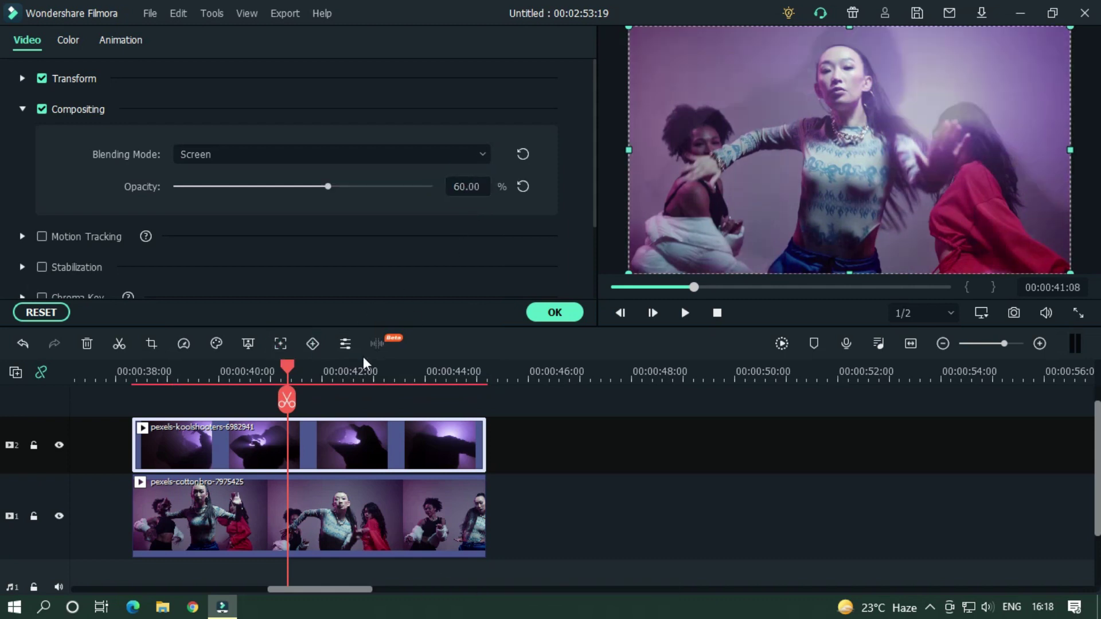
Step: Play the blended result from the start of the clips to preview it
{"action": "left_click", "coordinate": [130, 381]}
{"action": "key", "text": "space"}
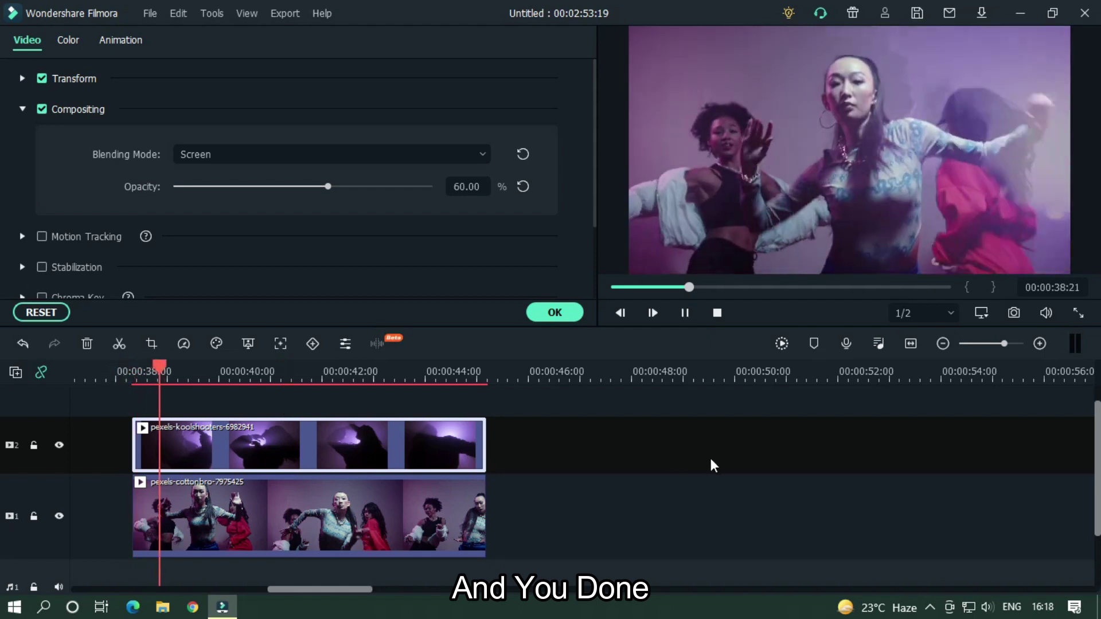
{"action": "left_click", "coordinate": [711, 460]}
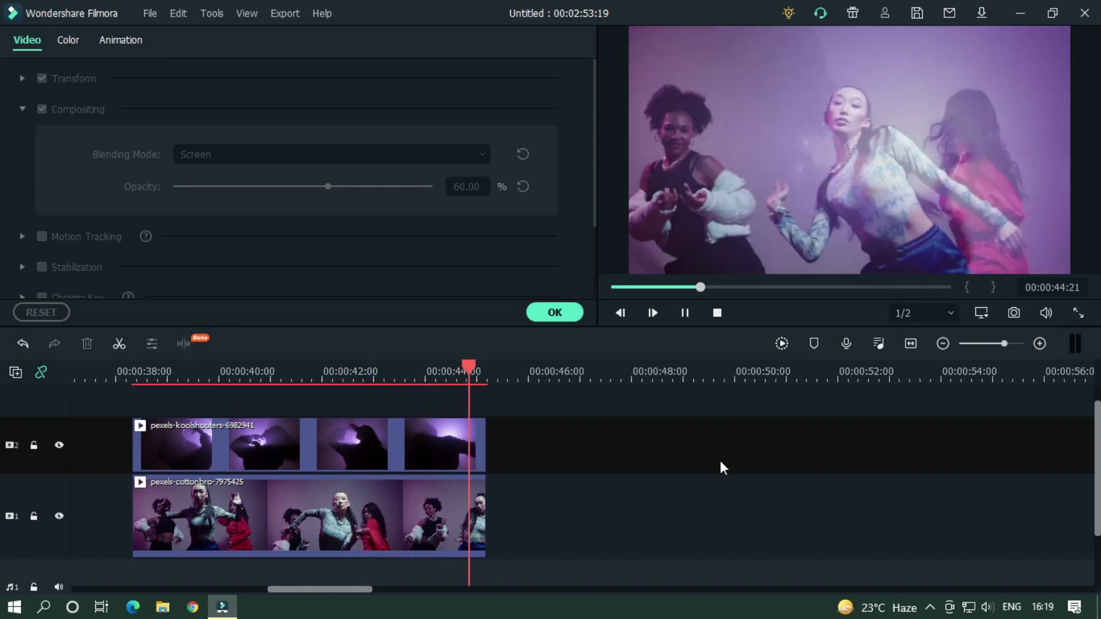
{"action": "key", "text": "space"}
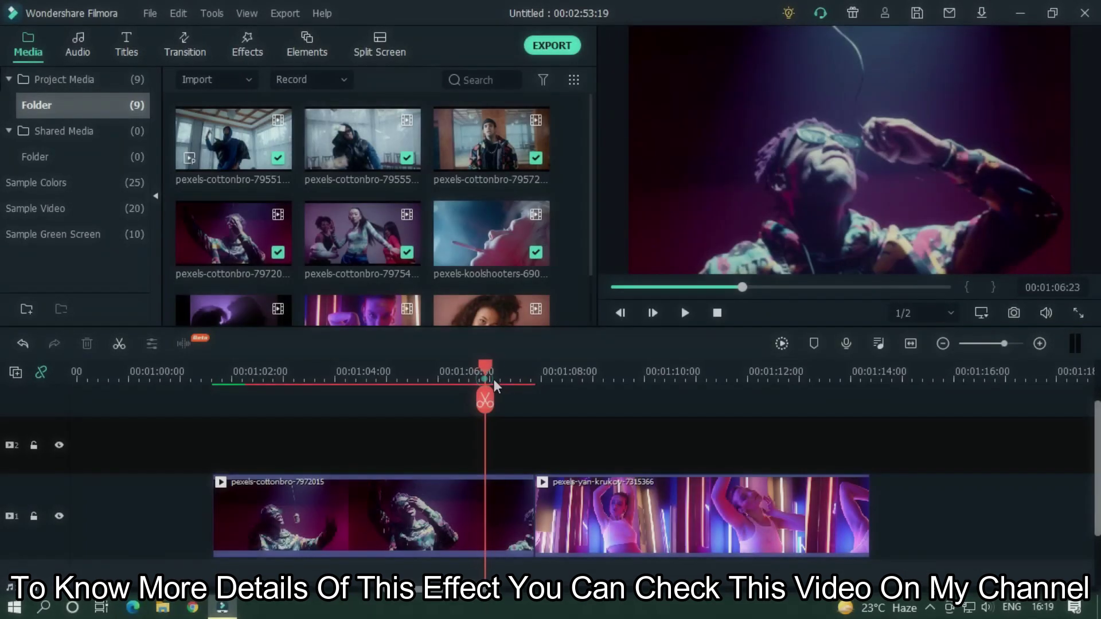
Step: Move the playhead to about 00:01:06 and zoom the timeline in on the cut
{"action": "mouse_move", "coordinate": [494, 380]}
{"action": "left_mouse_down"}
{"action": "mouse_move", "coordinate": [560, 380]}
{"action": "mouse_move", "coordinate": [483, 376]}
{"action": "left_mouse_up"}
{"action": "scroll", "coordinate": [560, 382], "scroll_direction": "up", "scroll_amount": 5}
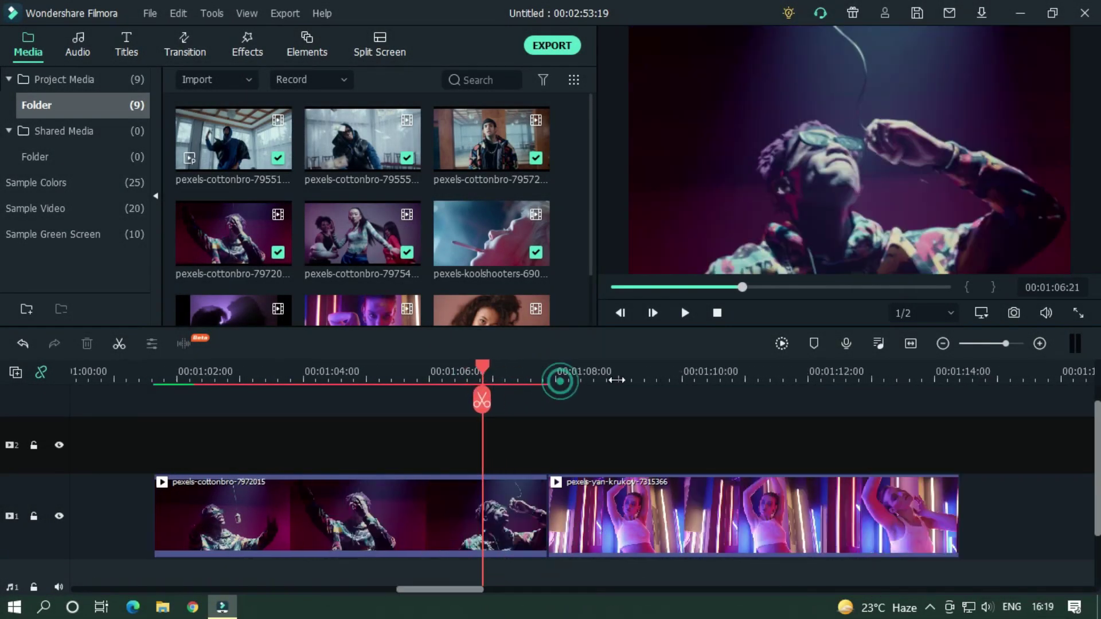
Step: Snapshot the first frame of the neon yan-krukov dance clip into the media library
{"action": "left_click_drag", "start_coordinate": [457, 591], "coordinate": [462, 591]}
{"action": "left_click", "coordinate": [551, 375]}
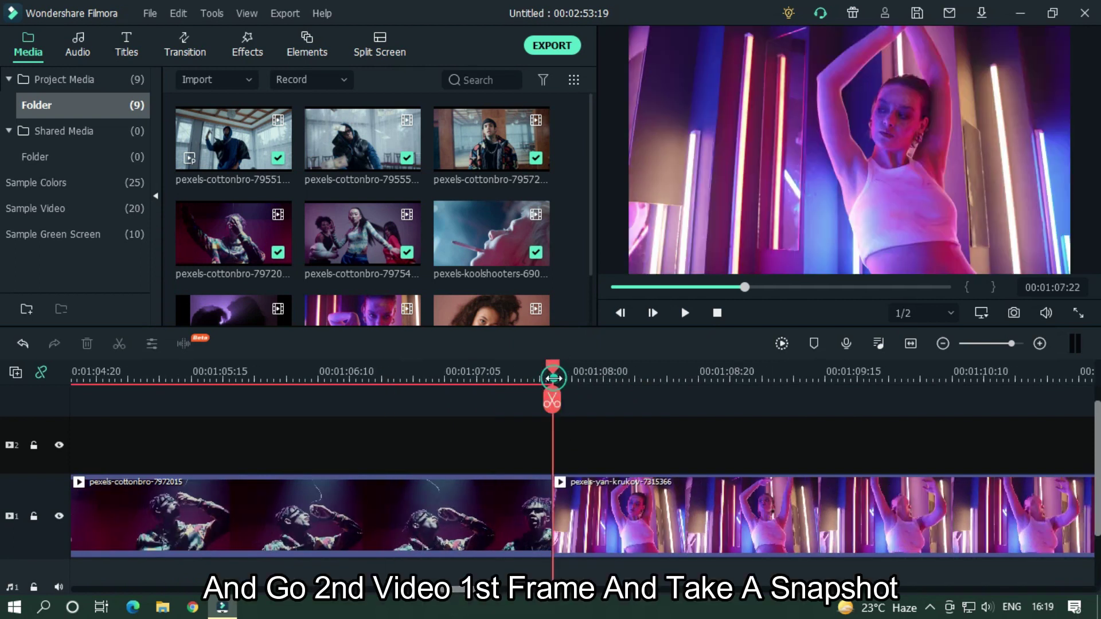
{"action": "mouse_move", "coordinate": [551, 376]}
{"action": "left_mouse_down"}
{"action": "mouse_move", "coordinate": [569, 378]}
{"action": "mouse_move", "coordinate": [558, 377]}
{"action": "left_mouse_up"}
{"action": "left_click", "coordinate": [588, 488]}
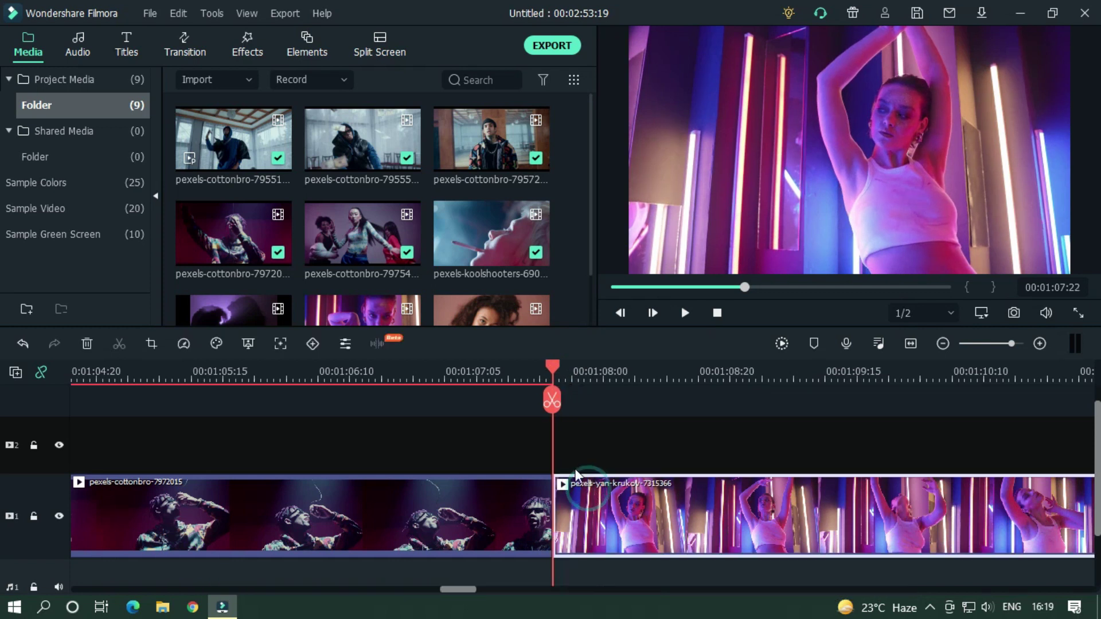
{"action": "left_click", "coordinate": [1012, 320]}
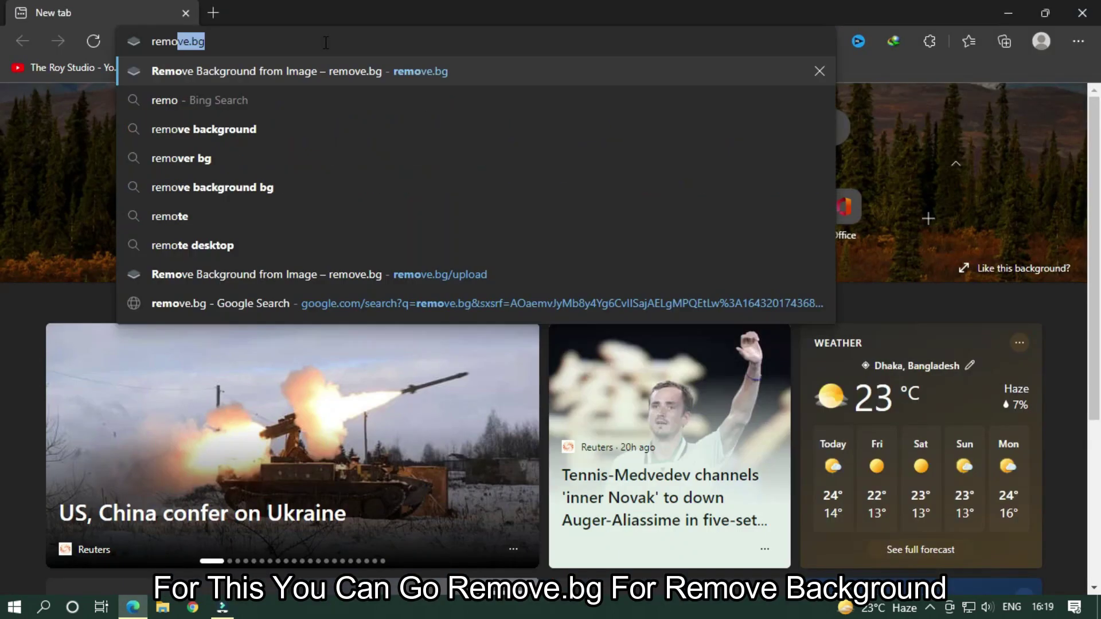
Step: Launch Photoshop and open Snapshot_23.png from the Snapshot folder
{"action": "key", "text": "Return"}
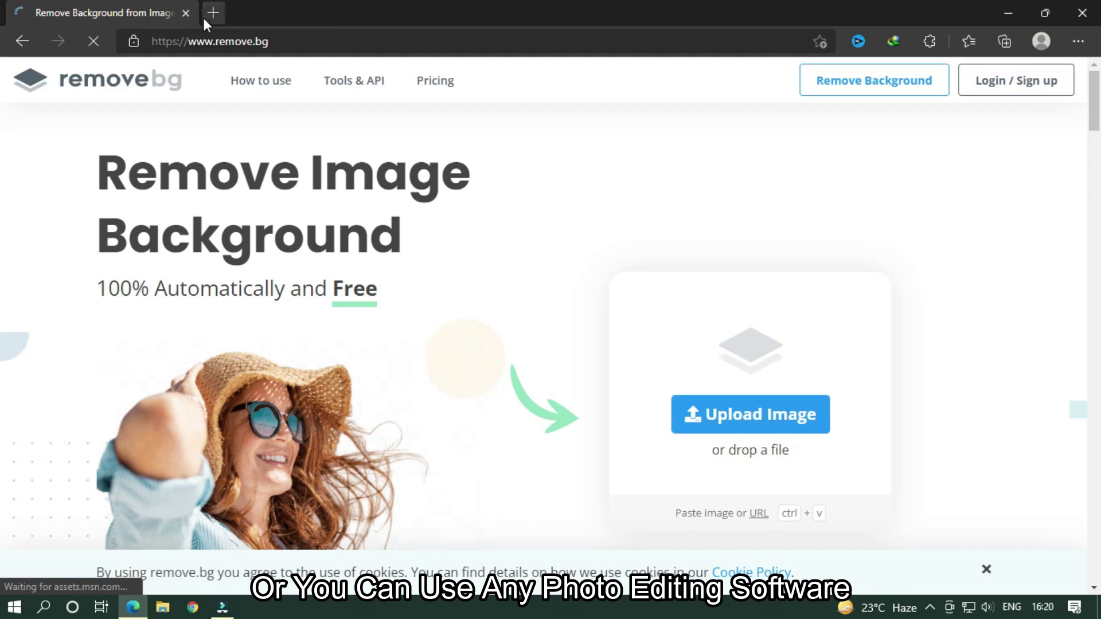
{"action": "left_click", "coordinate": [187, 13]}
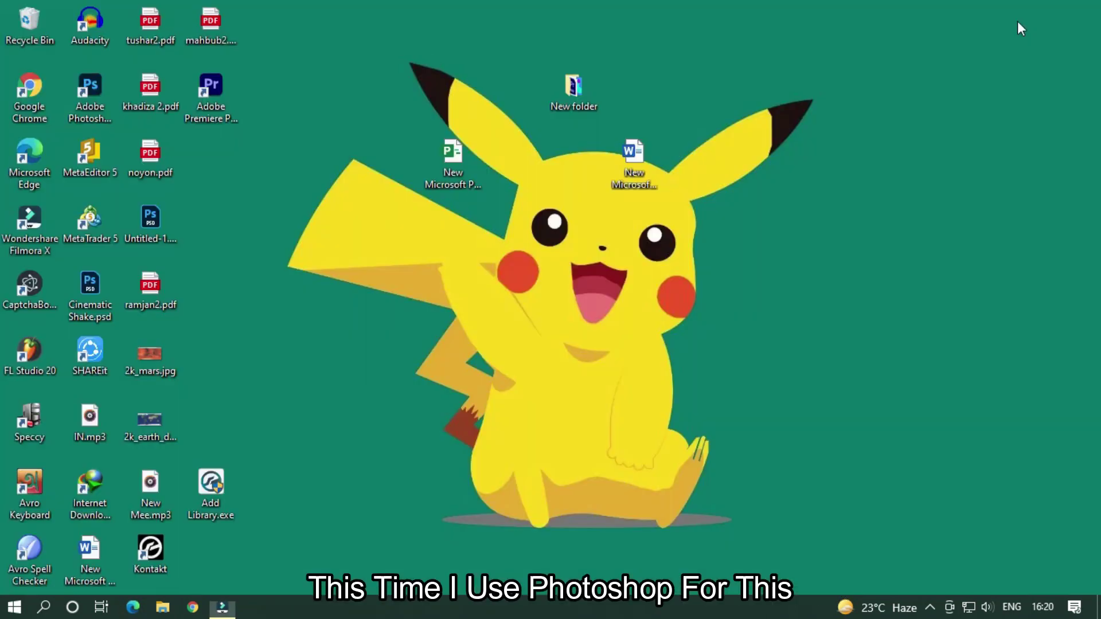
{"action": "double_click", "coordinate": [90, 91]}
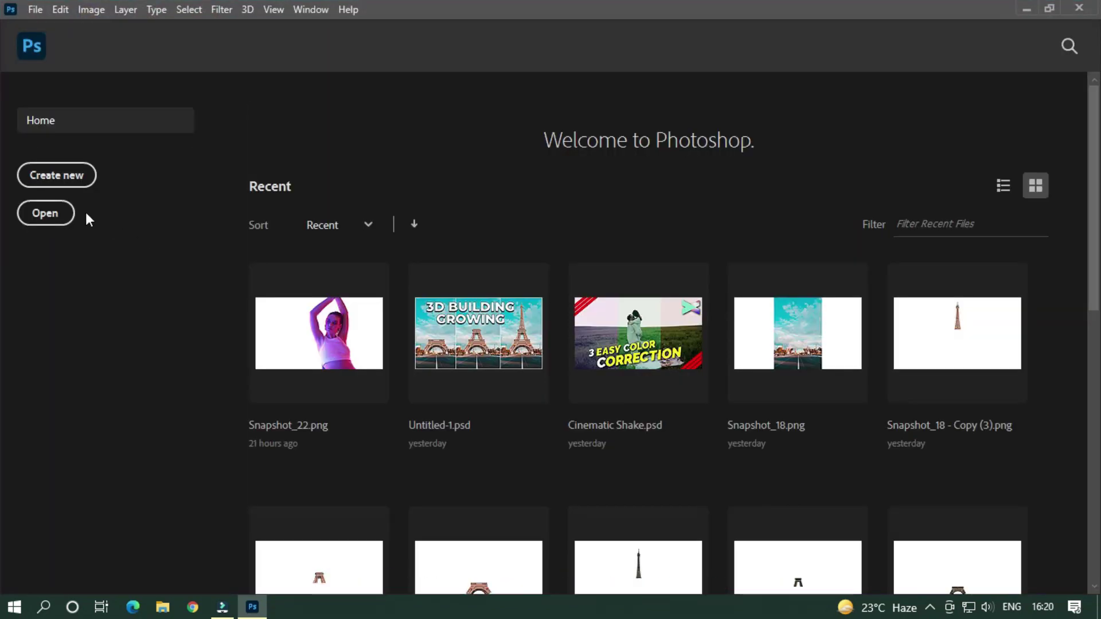
{"action": "left_click", "coordinate": [46, 213]}
{"action": "scroll", "coordinate": [285, 205], "scroll_direction": "down", "scroll_amount": 3}
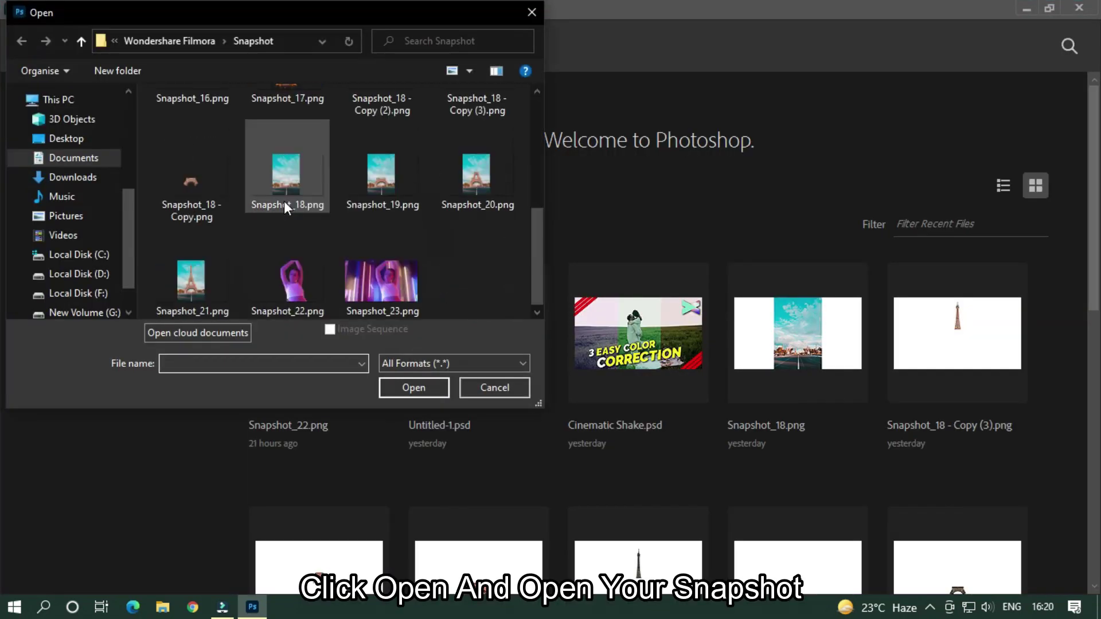
{"action": "double_click", "coordinate": [387, 300]}
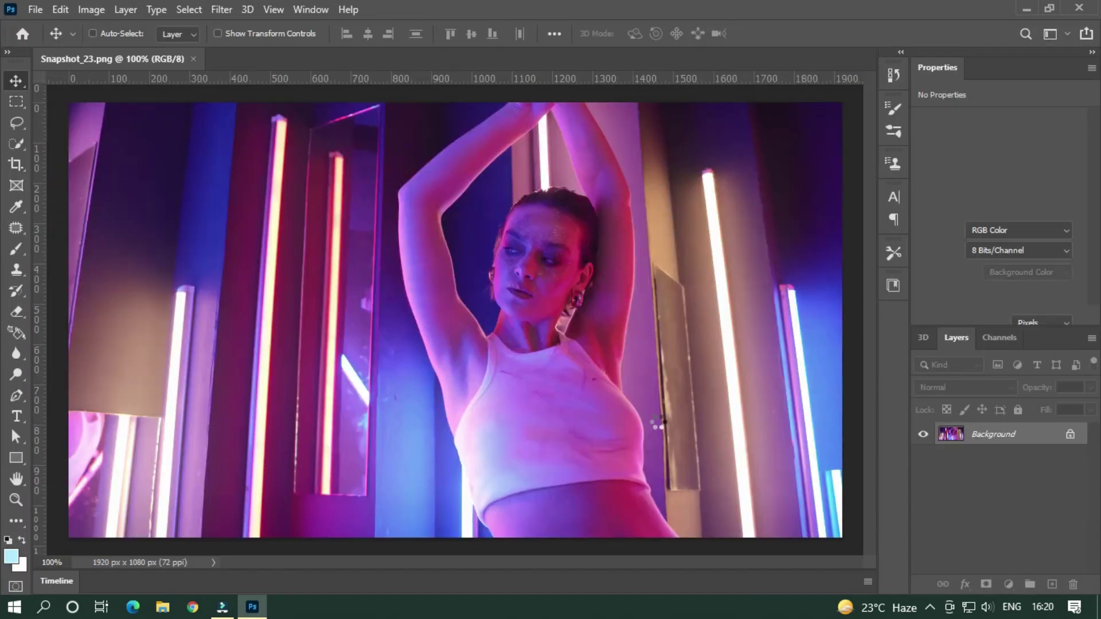
Step: Unlock the Background layer and apply Remove Background to cut out the dancer
{"action": "left_click", "coordinate": [1071, 435]}
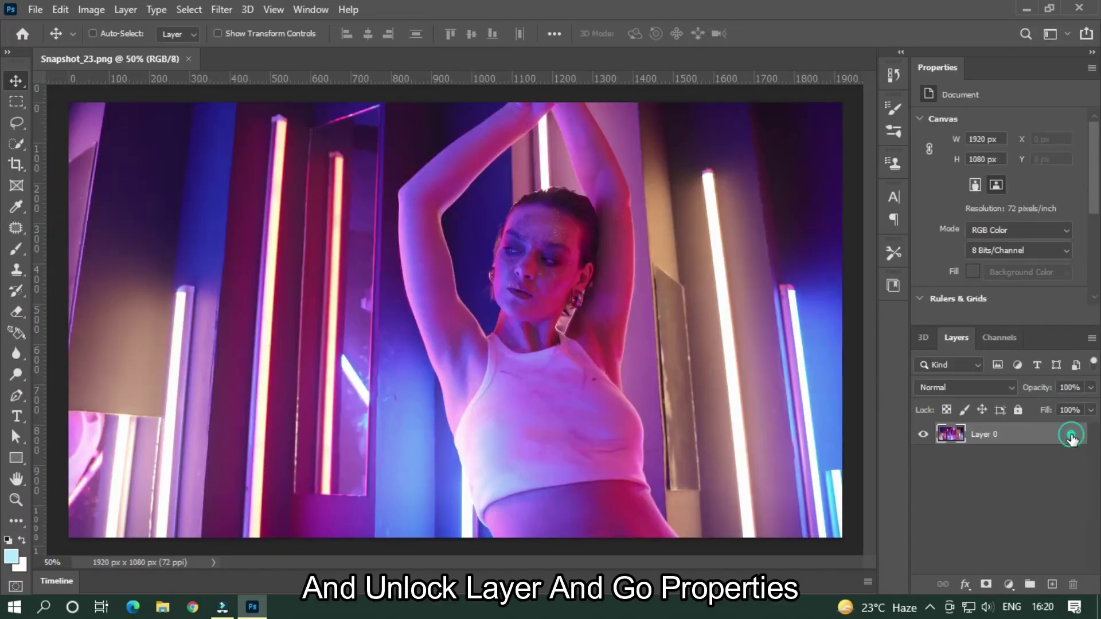
{"action": "scroll", "coordinate": [1022, 207], "scroll_direction": "down", "scroll_amount": 2}
{"action": "left_click", "coordinate": [996, 255]}
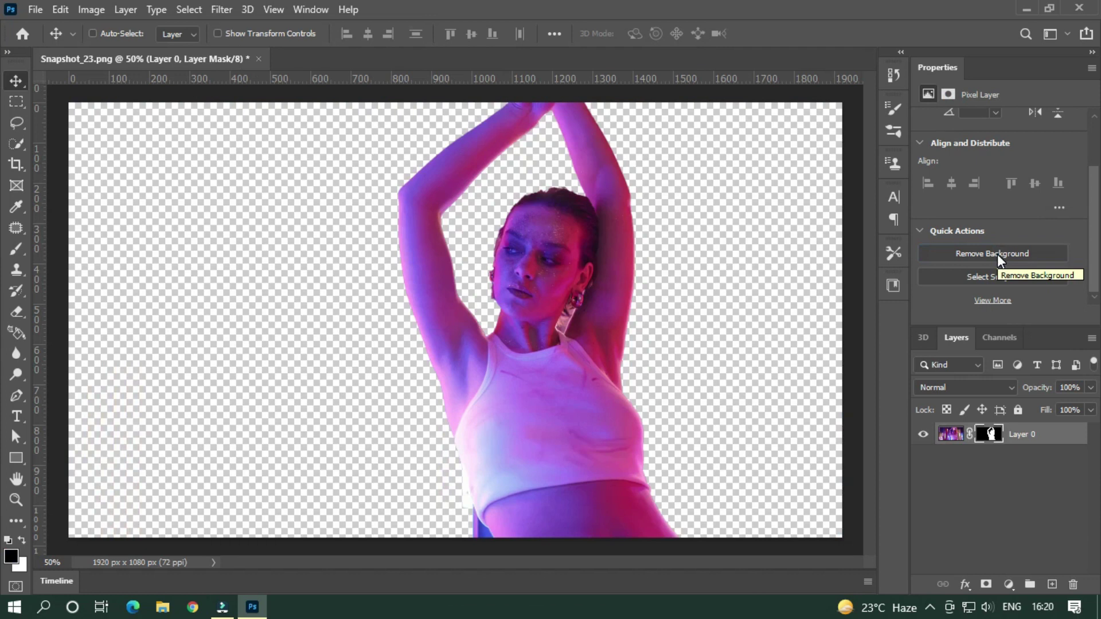
Step: Save Snapshot_23.png and exit Photoshop
{"action": "key", "text": "ctrl+s"}
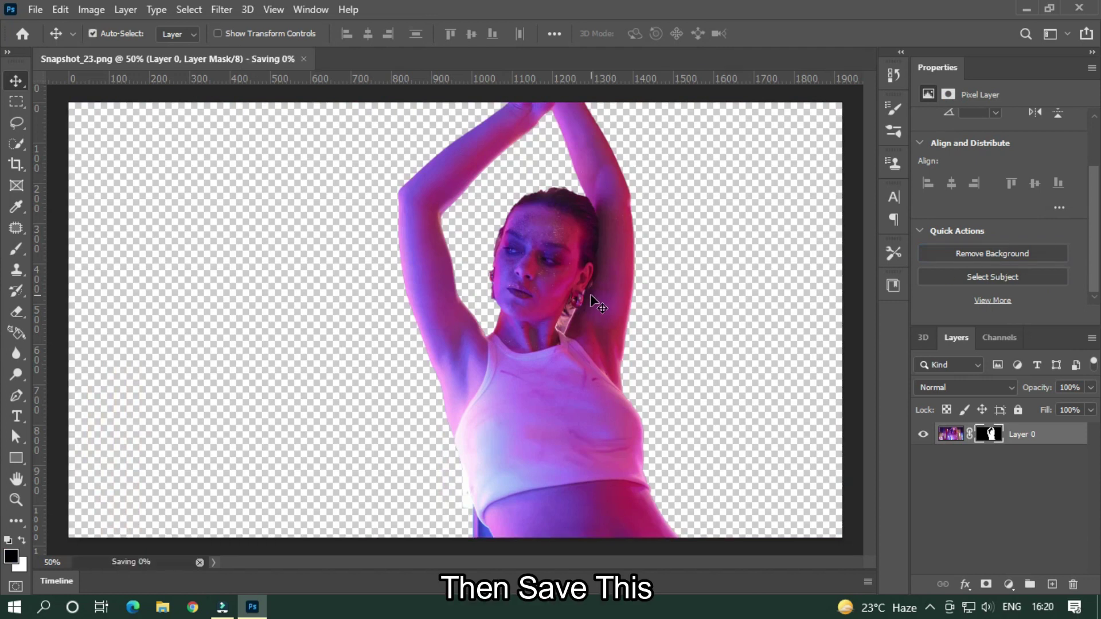
{"action": "left_click", "coordinate": [35, 10]}
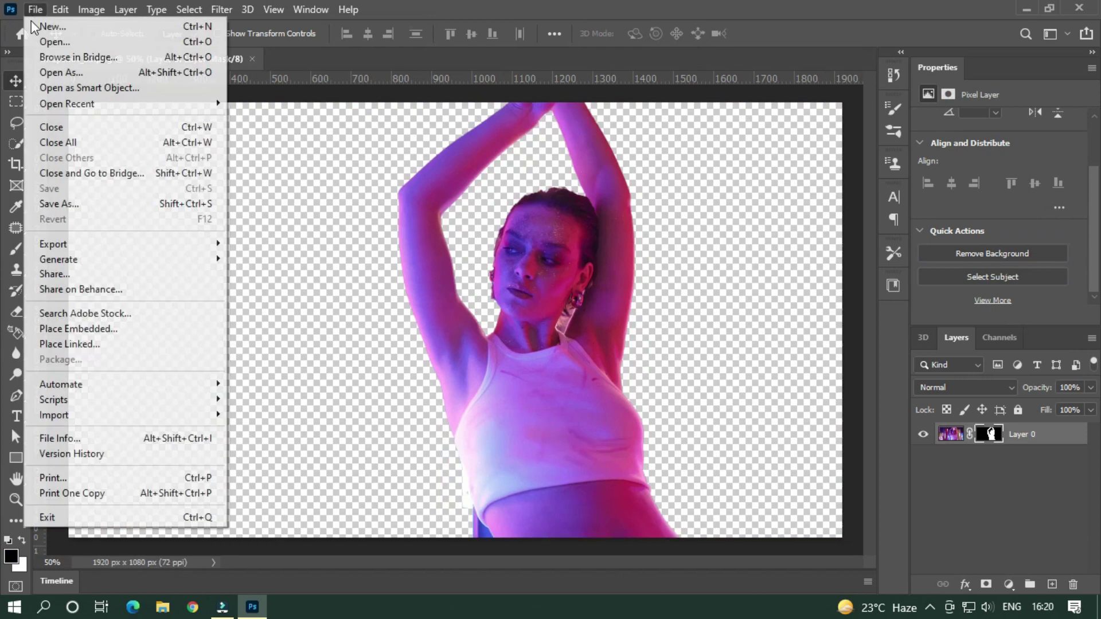
{"action": "left_click", "coordinate": [57, 518]}
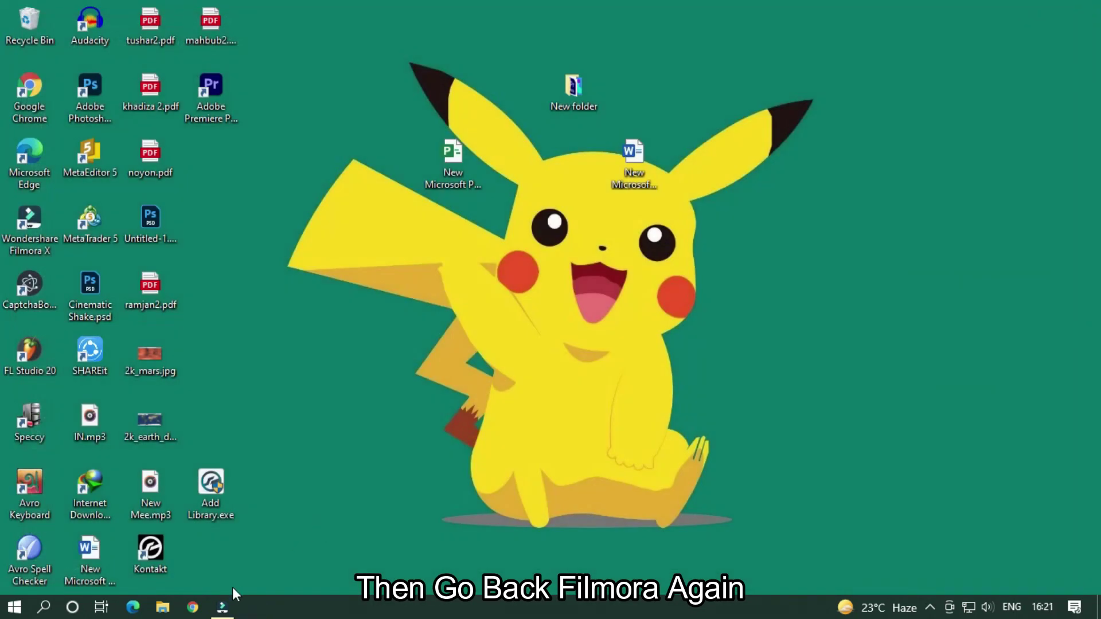
Step: Place the Snapshot_23 media item on track 2, aligned with the cut
{"action": "left_click", "coordinate": [223, 608]}
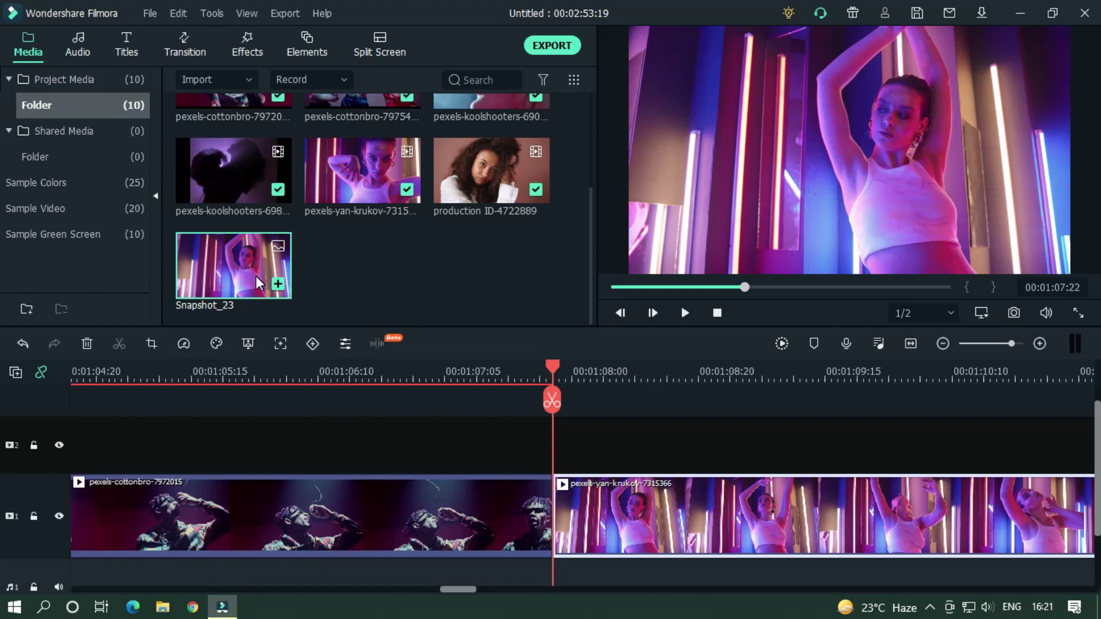
{"action": "left_click", "coordinate": [256, 278]}
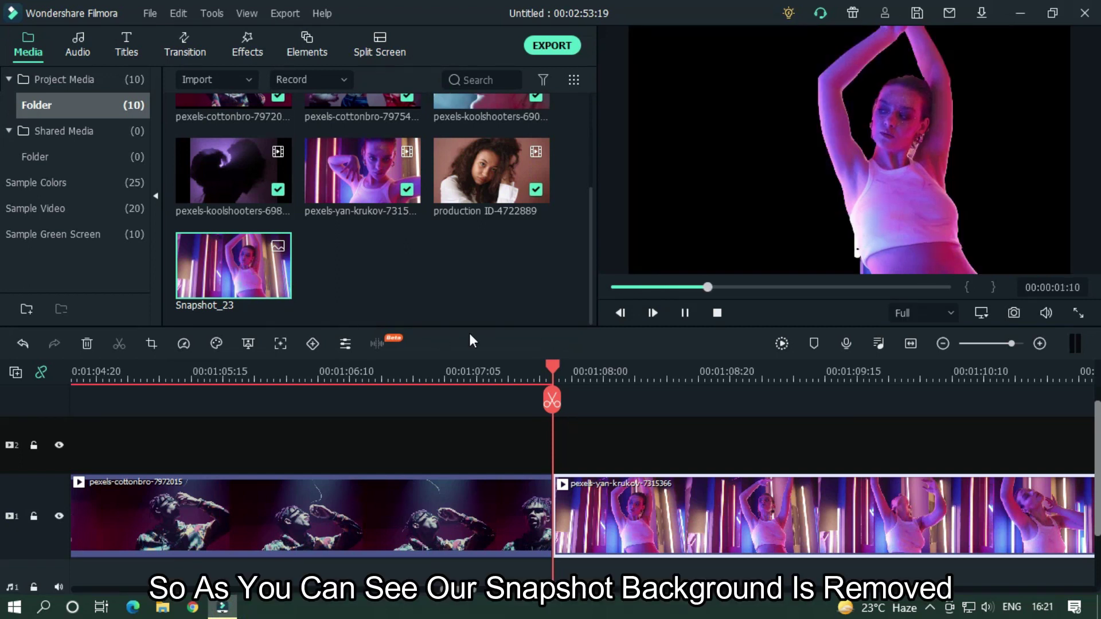
{"action": "left_click", "coordinate": [614, 373]}
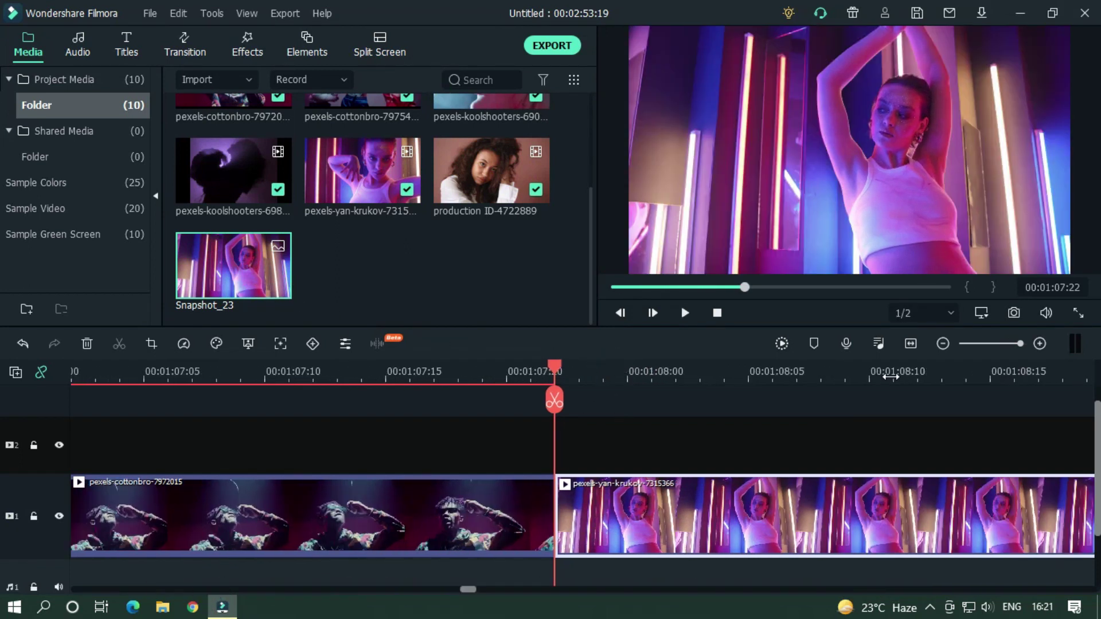
{"action": "left_click_drag", "start_coordinate": [230, 292], "coordinate": [346, 445]}
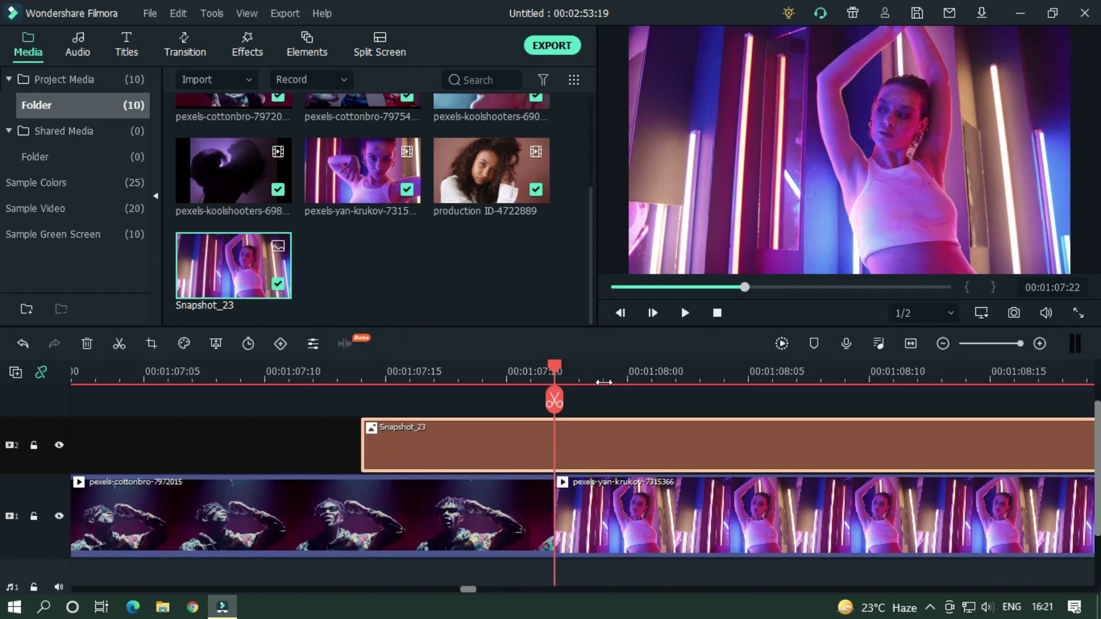
{"action": "left_click_drag", "start_coordinate": [600, 440], "coordinate": [792, 448]}
Step: Trim the snapshot to 10 frames and move it over the cottonbro clip's final frames
{"action": "left_click", "coordinate": [555, 369]}
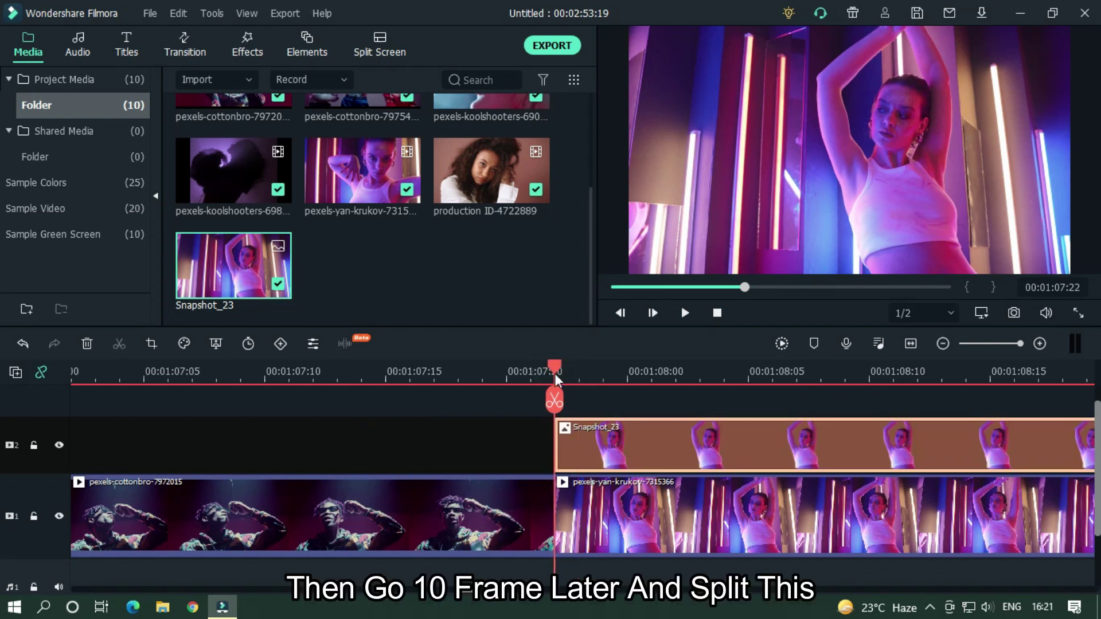
{"action": "key", "text": "Right"}
{"action": "key", "text": "Right"}
{"action": "key", "text": "Right"}
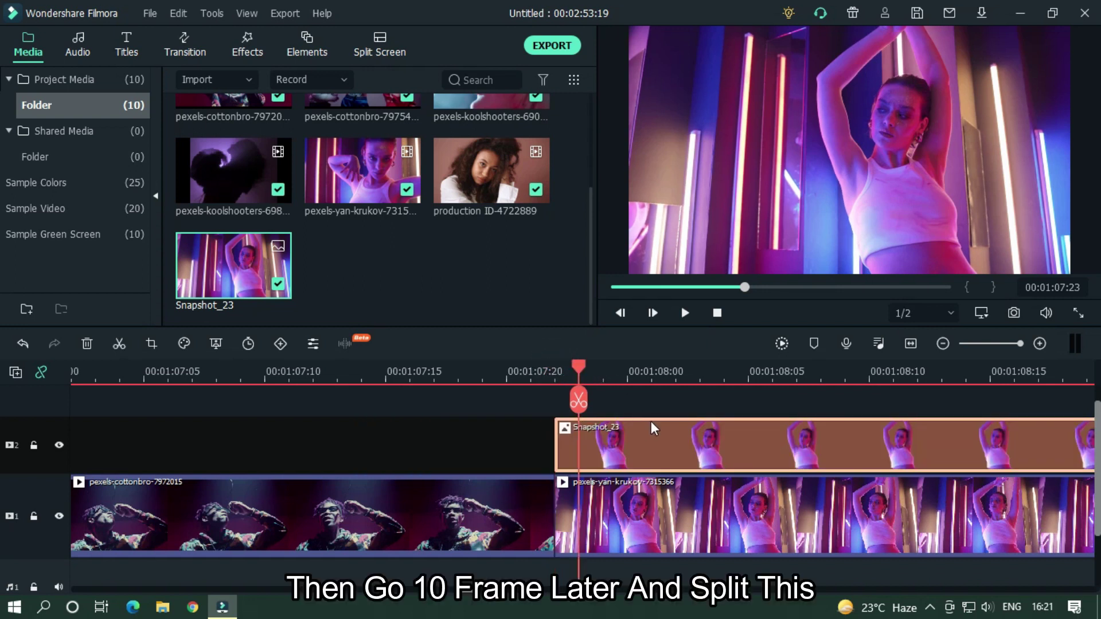
{"action": "key", "text": "Right"}
{"action": "key", "text": "Right"}
{"action": "key", "text": "Right"}
{"action": "key", "text": "Right"}
{"action": "key", "text": "Right"}
{"action": "key", "text": "Right"}
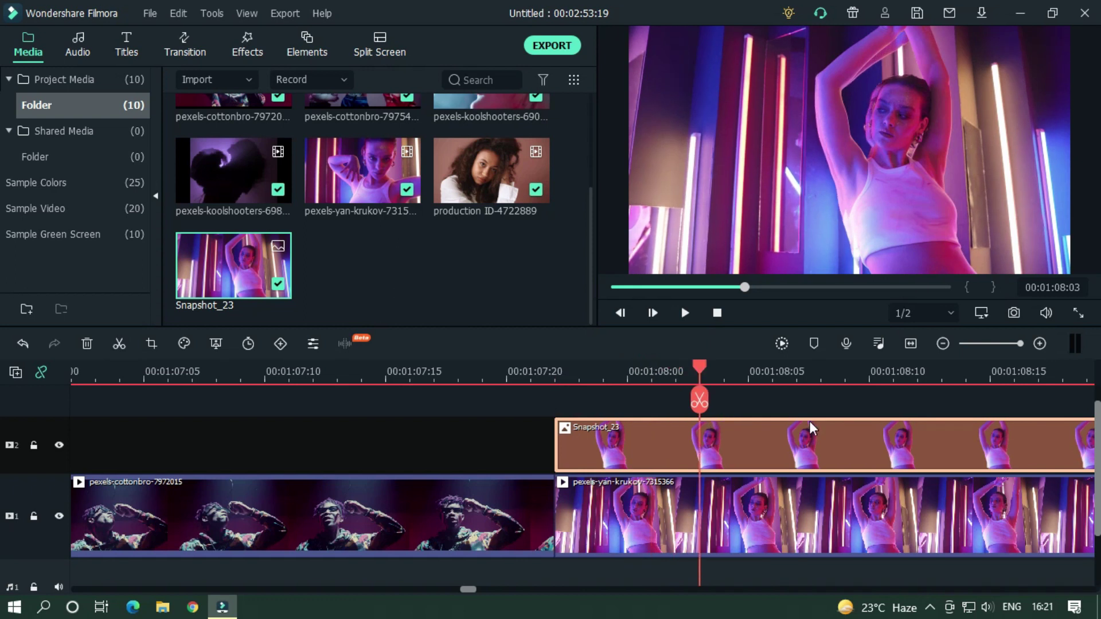
{"action": "key", "text": "Right"}
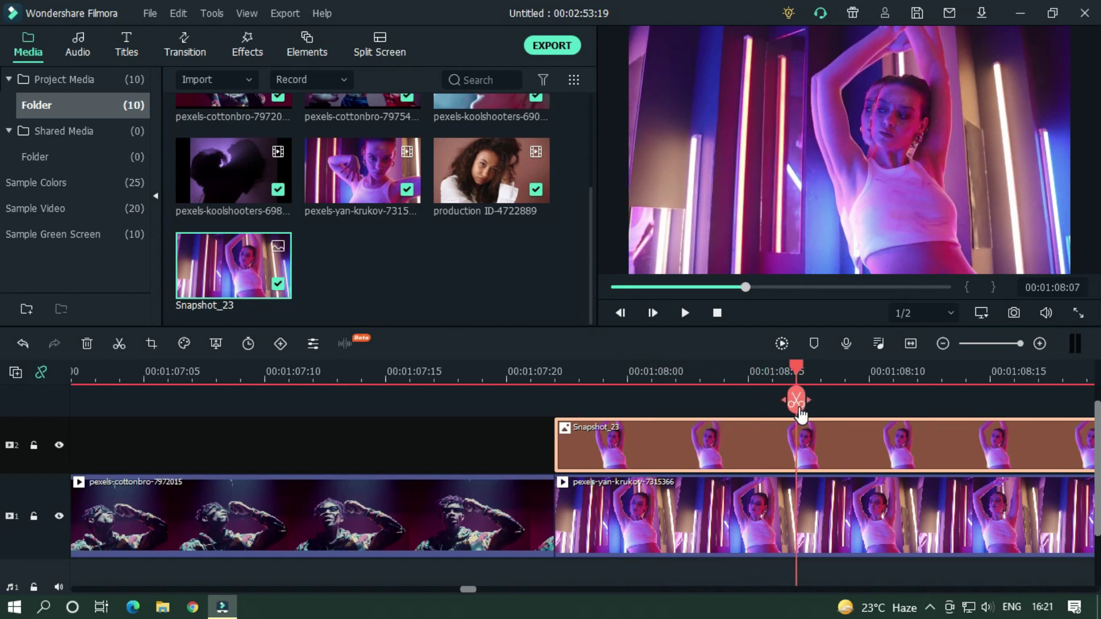
{"action": "left_click", "coordinate": [796, 401]}
{"action": "left_click", "coordinate": [849, 446]}
{"action": "key", "text": "Delete"}
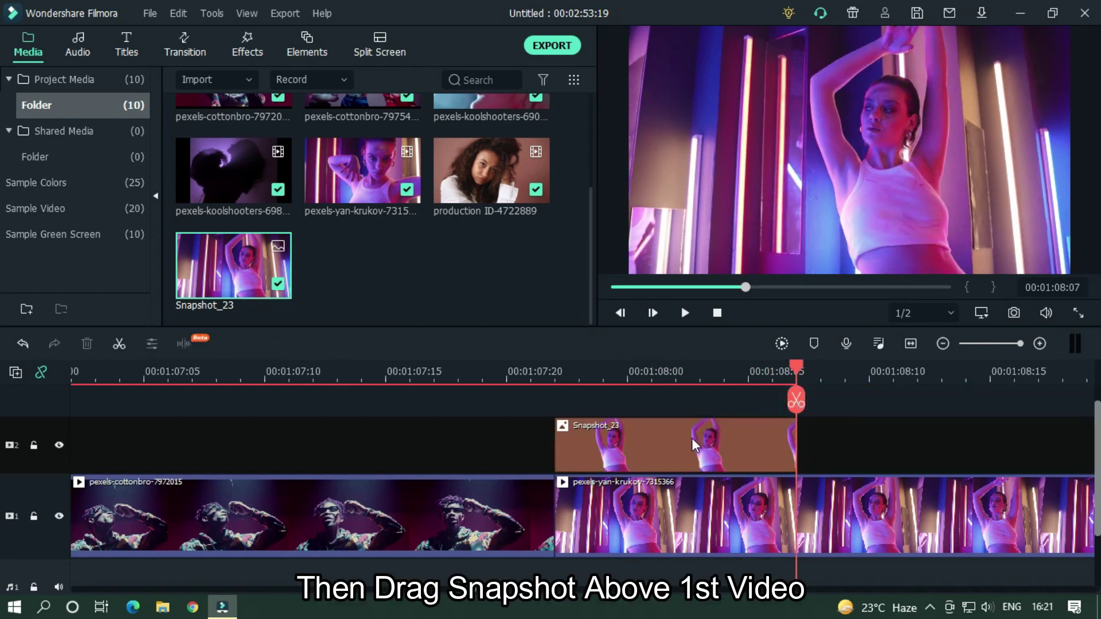
{"action": "left_click_drag", "start_coordinate": [690, 438], "coordinate": [422, 429]}
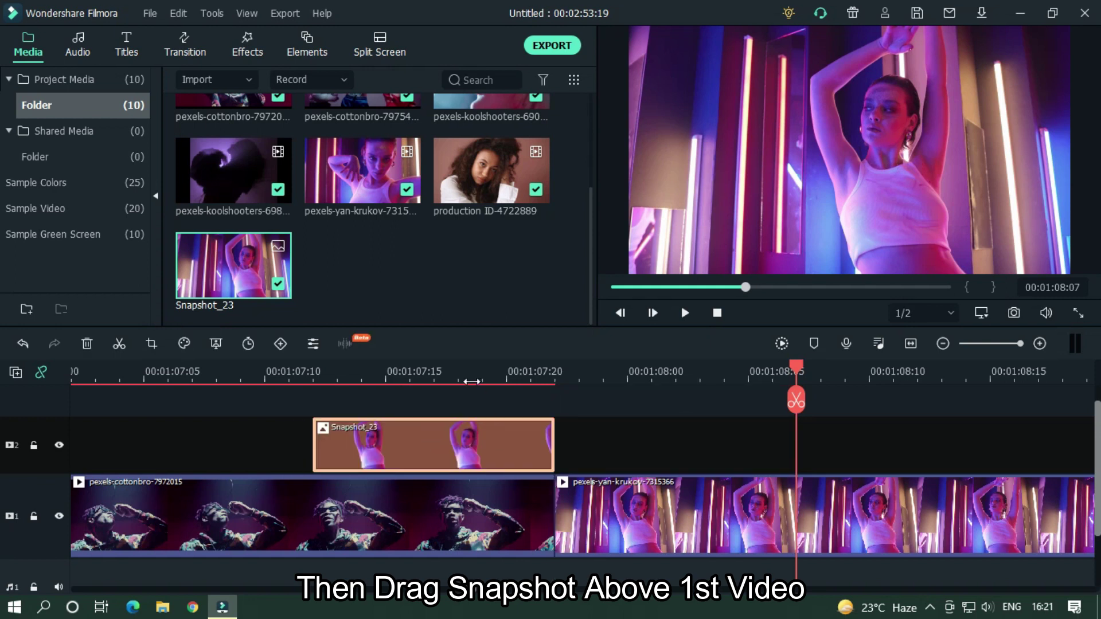
{"action": "left_click", "coordinate": [313, 375]}
{"action": "scroll", "coordinate": [610, 413], "scroll_direction": "up", "scroll_amount": 1}
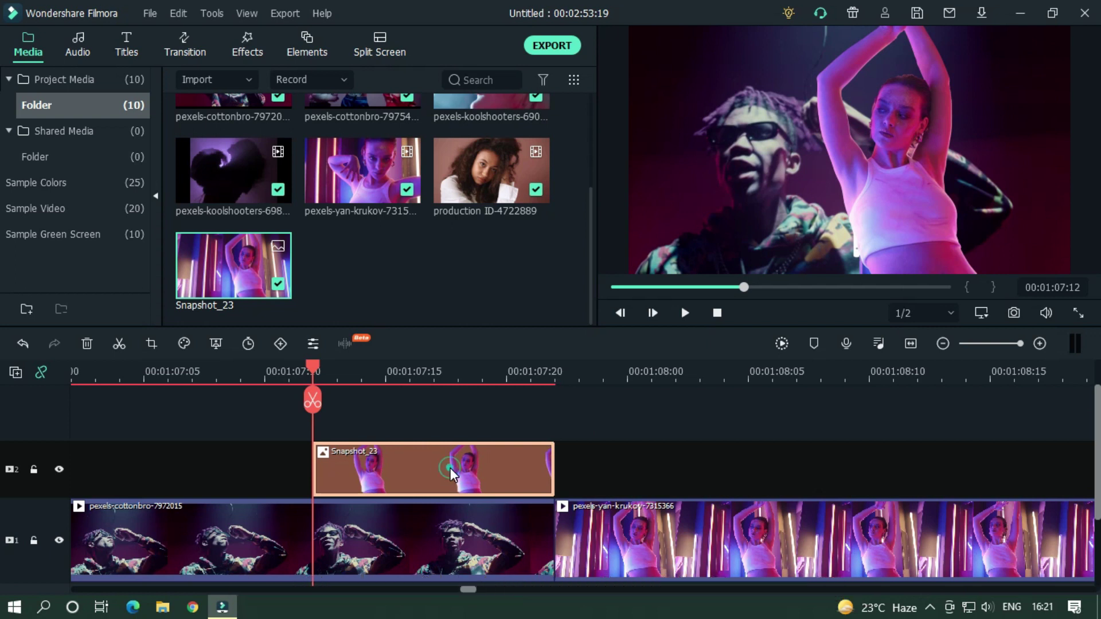
Step: Set the Snapshot_23 clip's blending mode to Screen
{"action": "double_click", "coordinate": [449, 468]}
{"action": "left_click", "coordinate": [23, 109]}
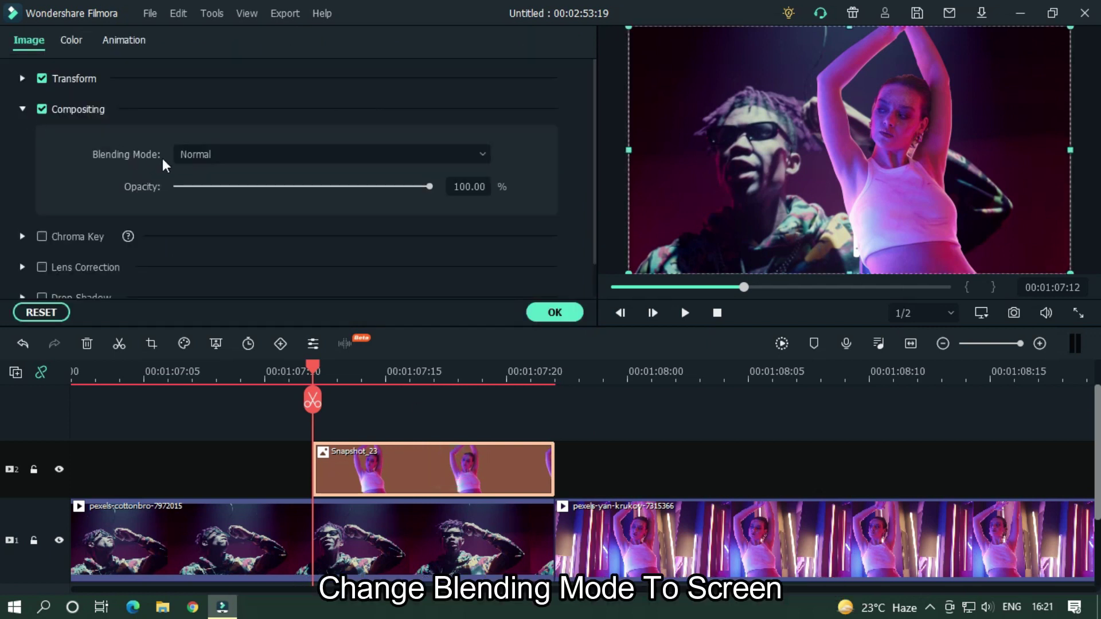
{"action": "left_click", "coordinate": [230, 155]}
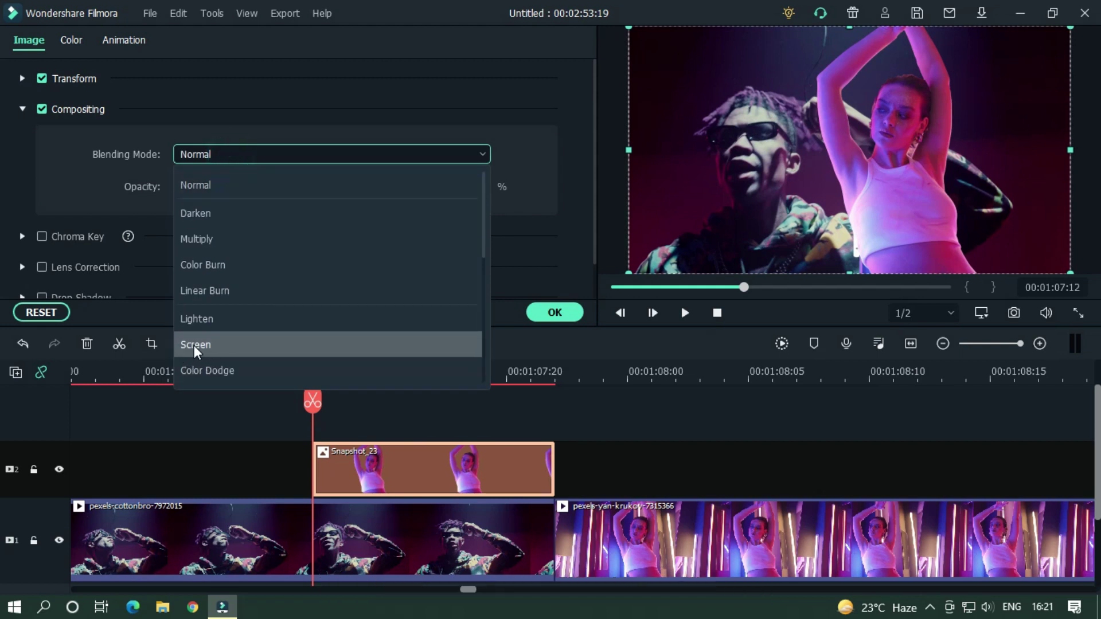
{"action": "left_click", "coordinate": [222, 345]}
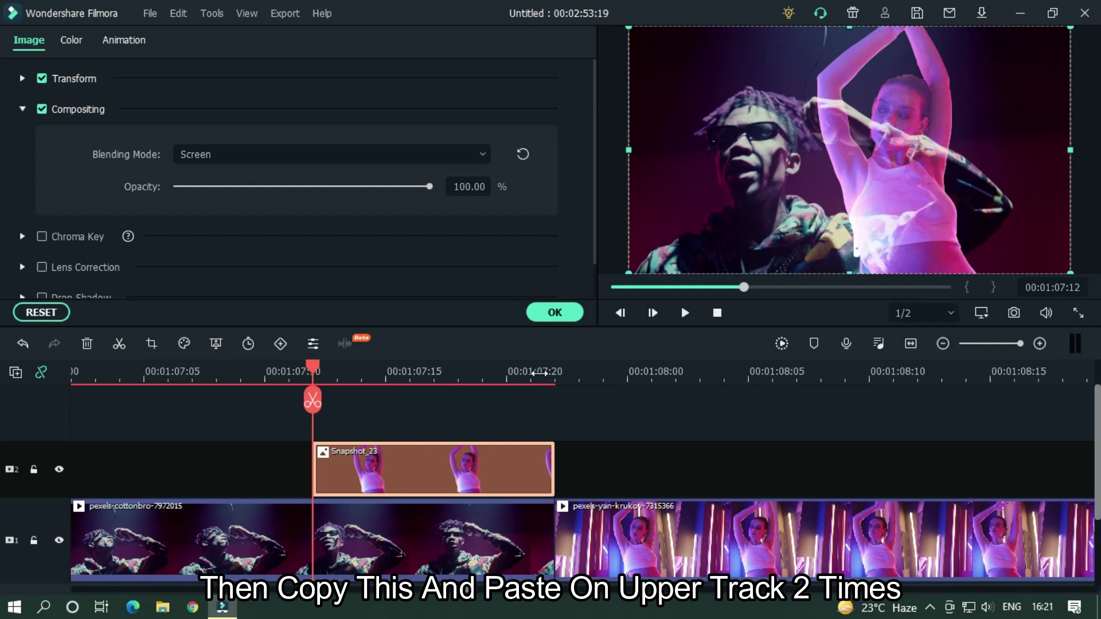
{"action": "scroll", "coordinate": [471, 367], "scroll_direction": "down", "scroll_amount": 1}
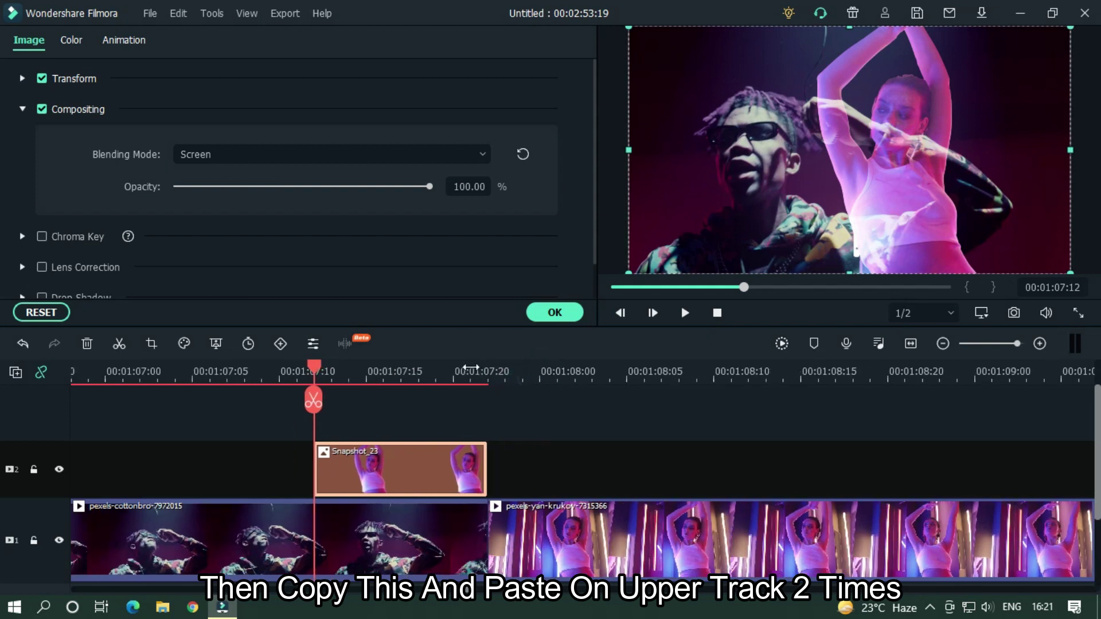
Step: Add video tracks 3 and 4 and paste a copy of the snapshot clip onto each
{"action": "left_click", "coordinate": [19, 373]}
{"action": "left_click", "coordinate": [36, 395]}
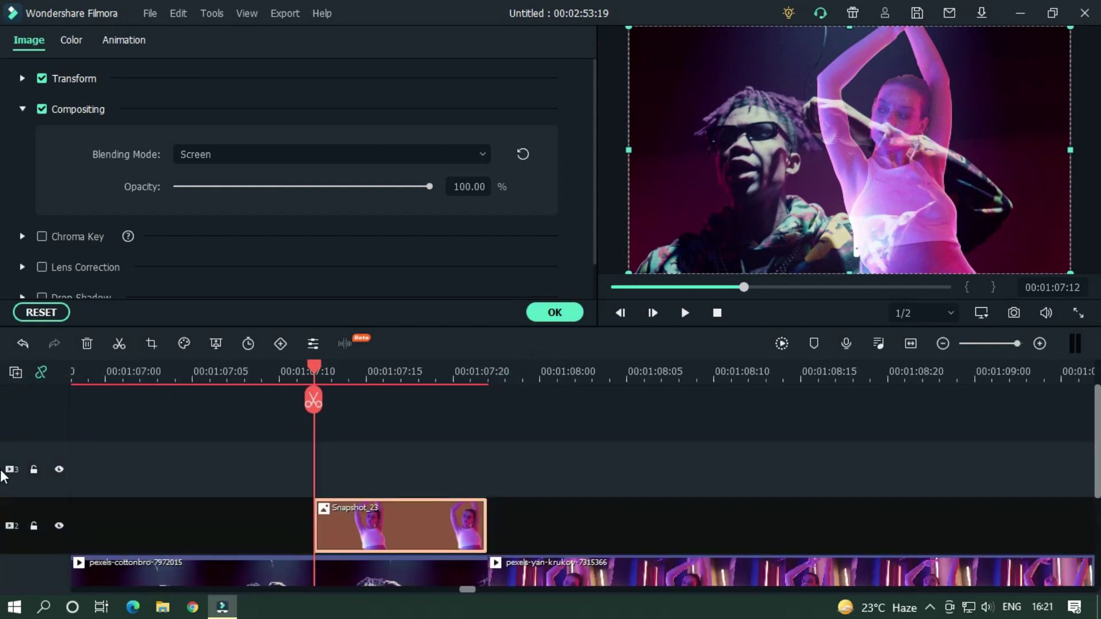
{"action": "left_click", "coordinate": [261, 406]}
{"action": "key", "text": "ctrl+v"}
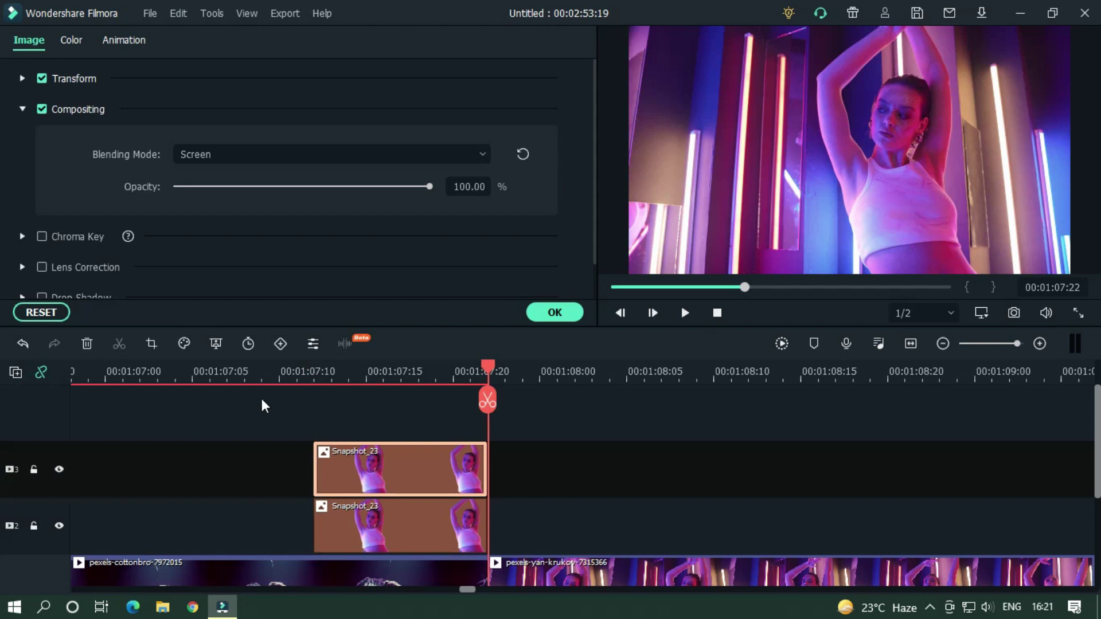
{"action": "left_click", "coordinate": [16, 374]}
{"action": "left_click", "coordinate": [33, 394]}
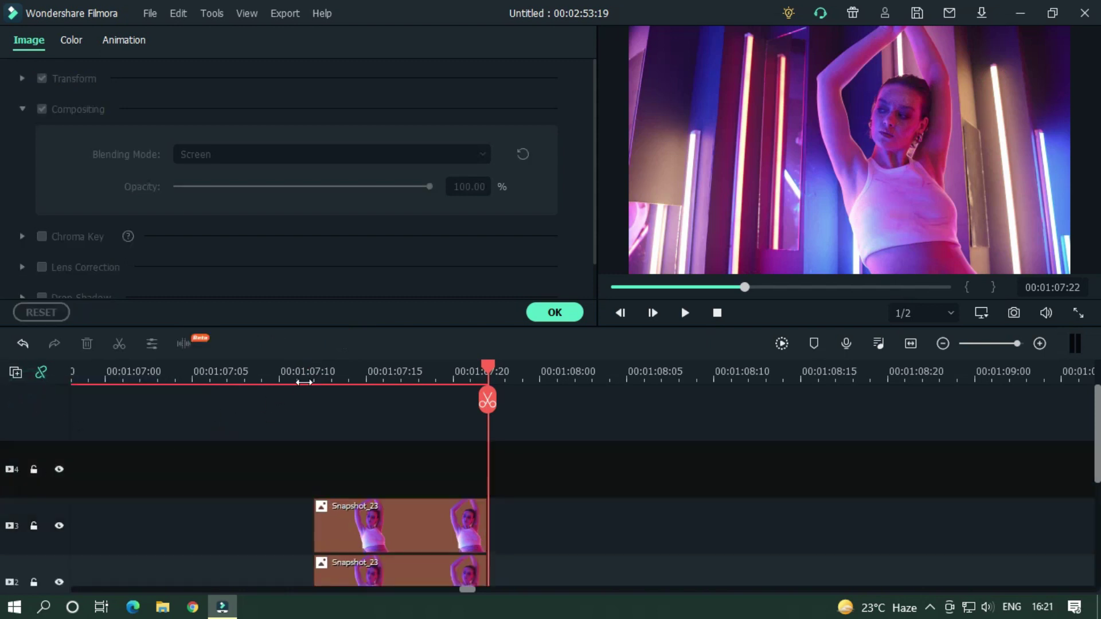
{"action": "left_click", "coordinate": [313, 376]}
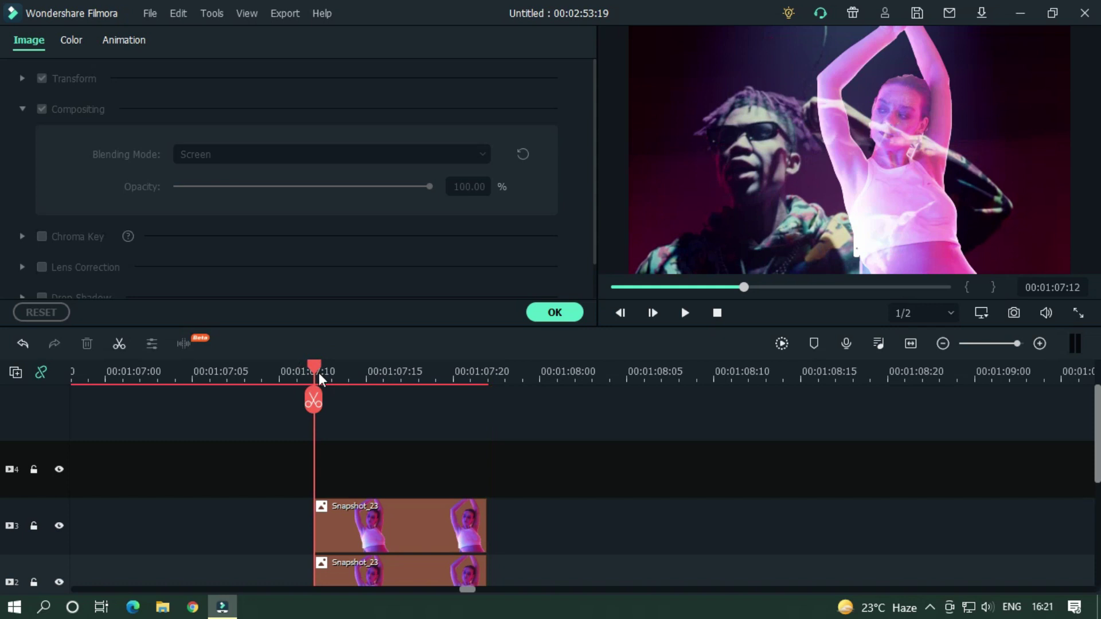
{"action": "key", "text": "ctrl+v"}
{"action": "scroll", "coordinate": [415, 422], "scroll_direction": "down", "scroll_amount": 1}
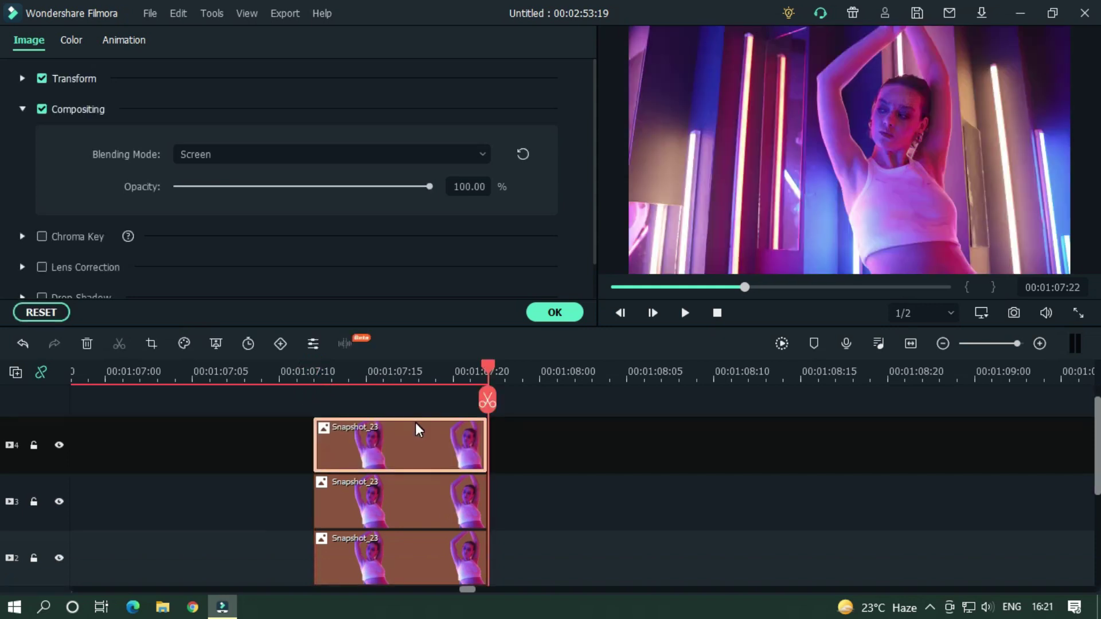
Step: Keyframe the track-3 snapshot copy's Position X from 70 at start to 0 at end
{"action": "double_click", "coordinate": [356, 502]}
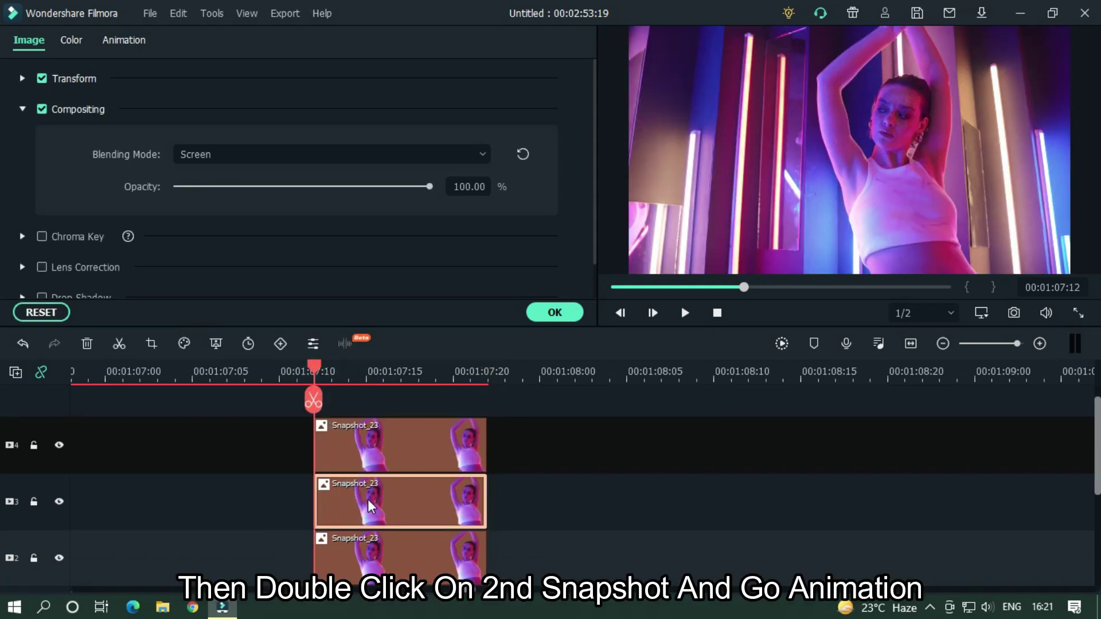
{"action": "double_click", "coordinate": [364, 499]}
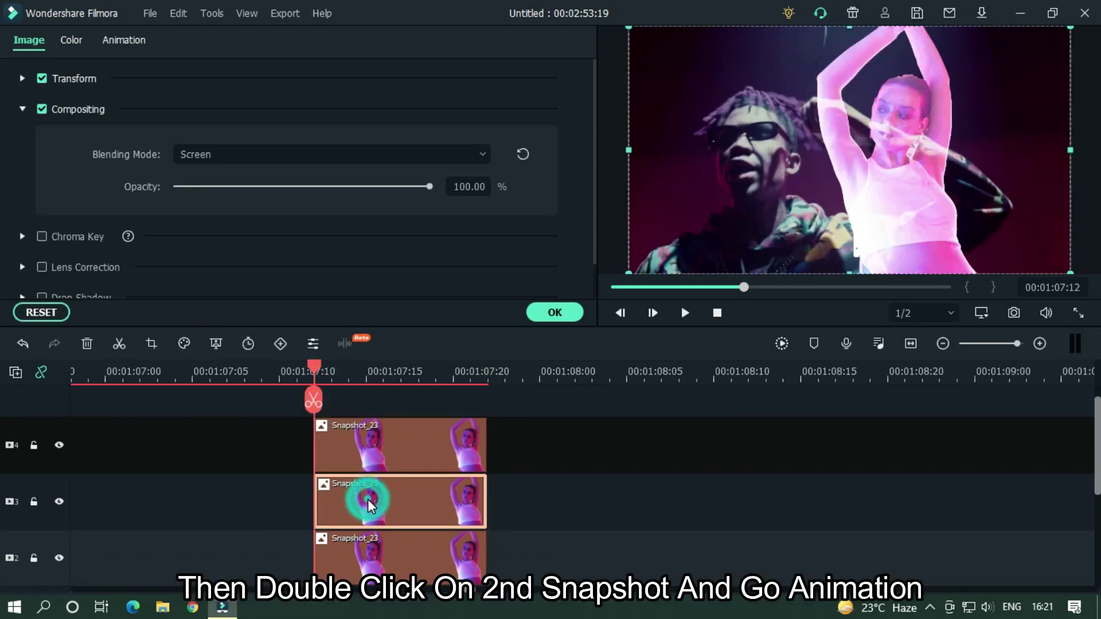
{"action": "left_click", "coordinate": [119, 44]}
{"action": "left_click", "coordinate": [94, 75]}
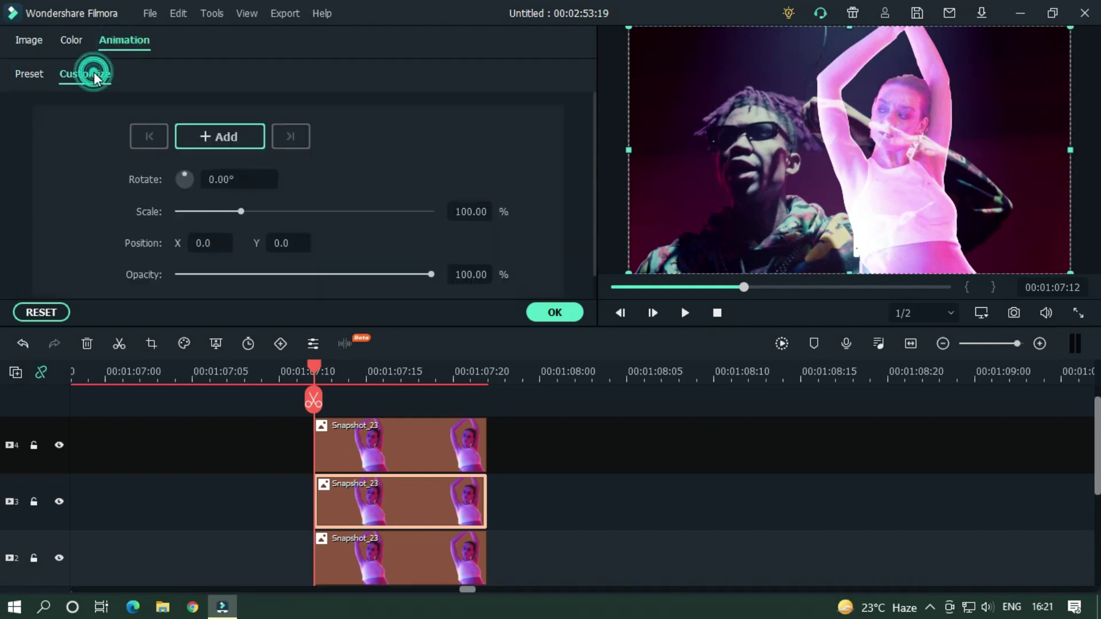
{"action": "left_click", "coordinate": [212, 139]}
{"action": "left_click", "coordinate": [204, 242]}
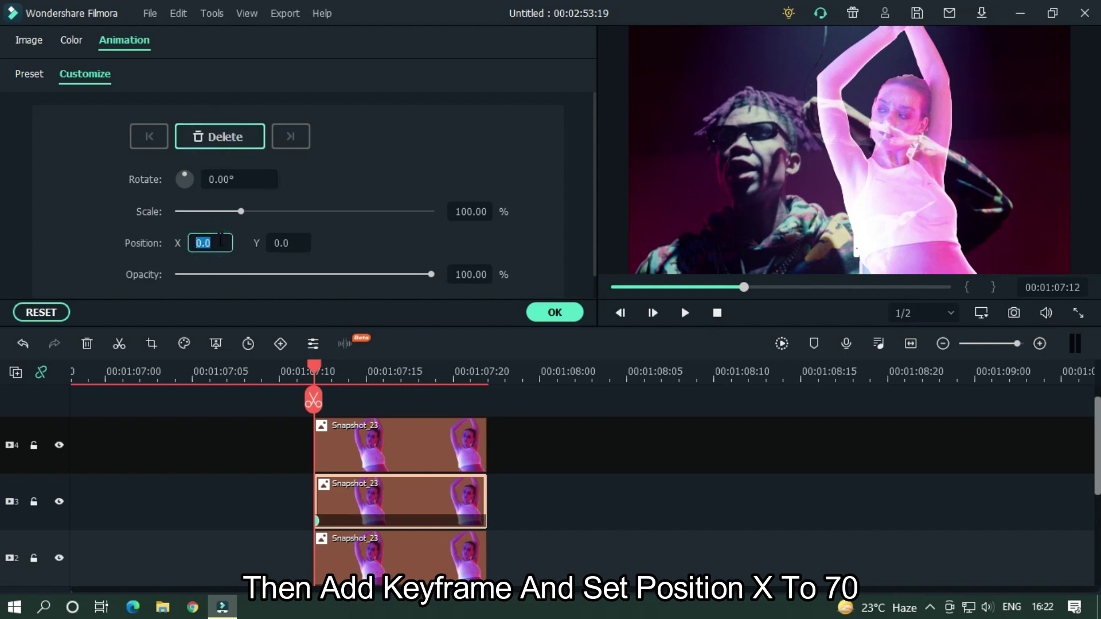
{"action": "type", "text": "70"}
{"action": "key", "text": "Return"}
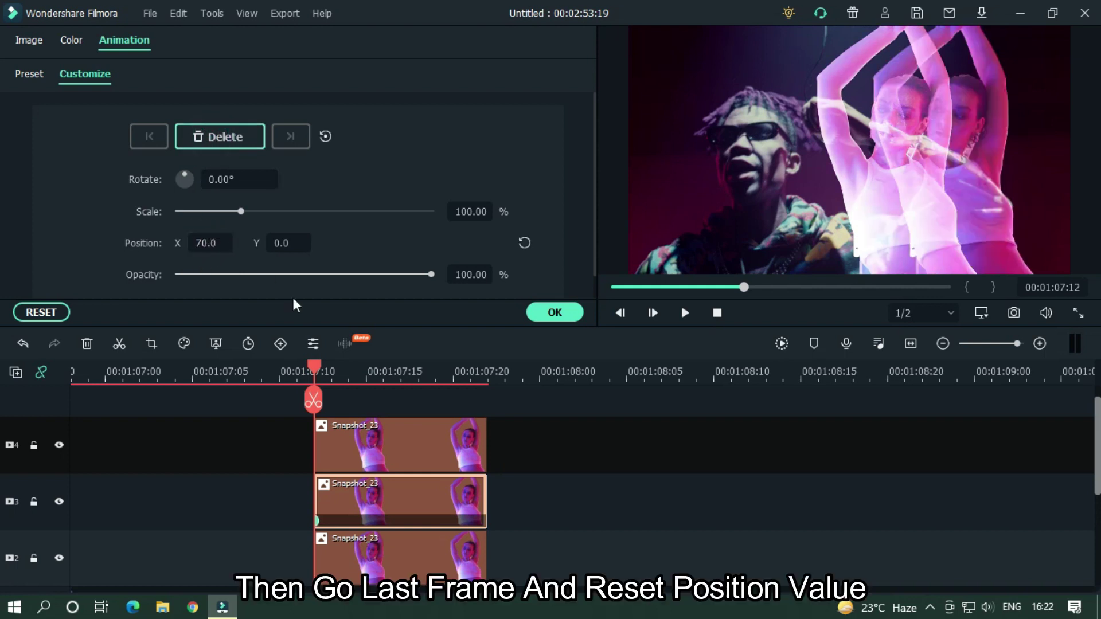
{"action": "left_click", "coordinate": [489, 379]}
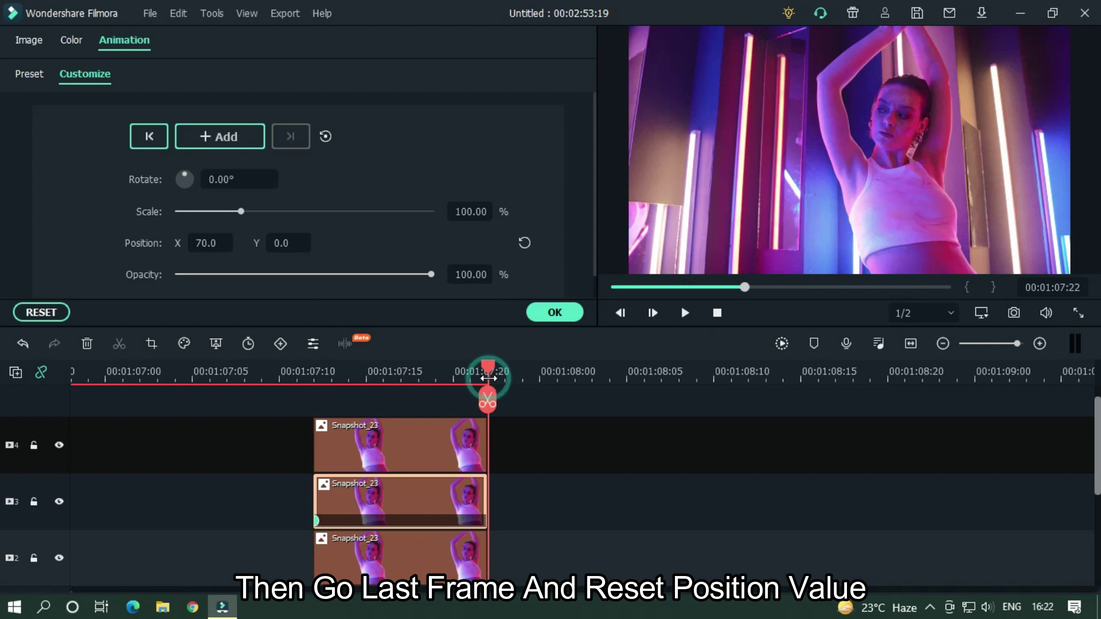
{"action": "left_click", "coordinate": [522, 248]}
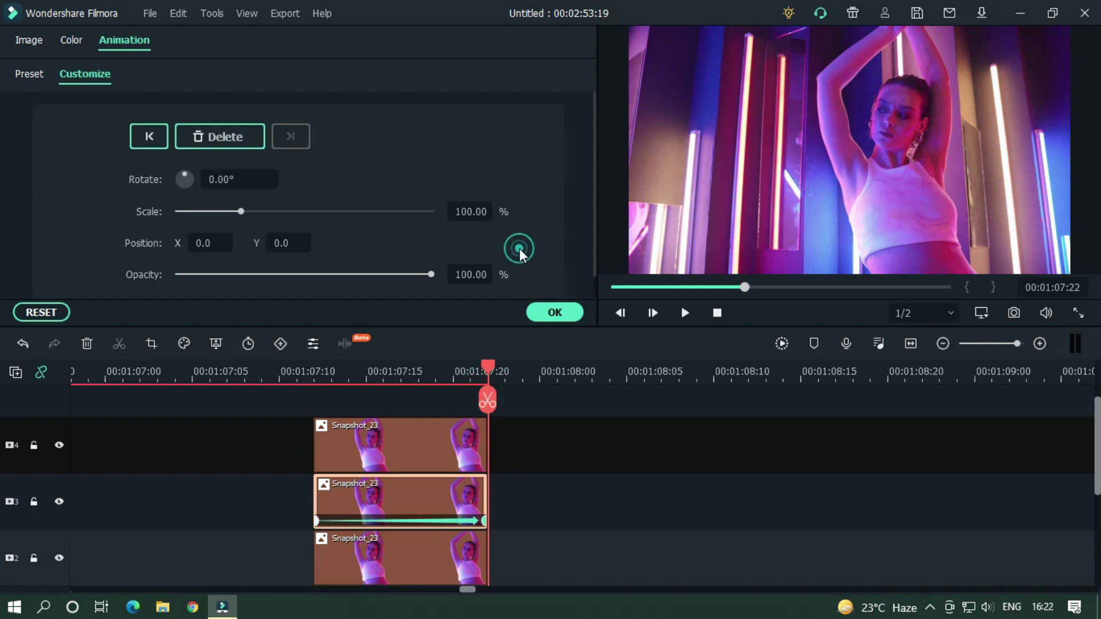
Step: Keyframe the track-4 snapshot copy's Position X from 140 at start to 0 at end
{"action": "left_click", "coordinate": [313, 373]}
{"action": "left_click", "coordinate": [367, 442]}
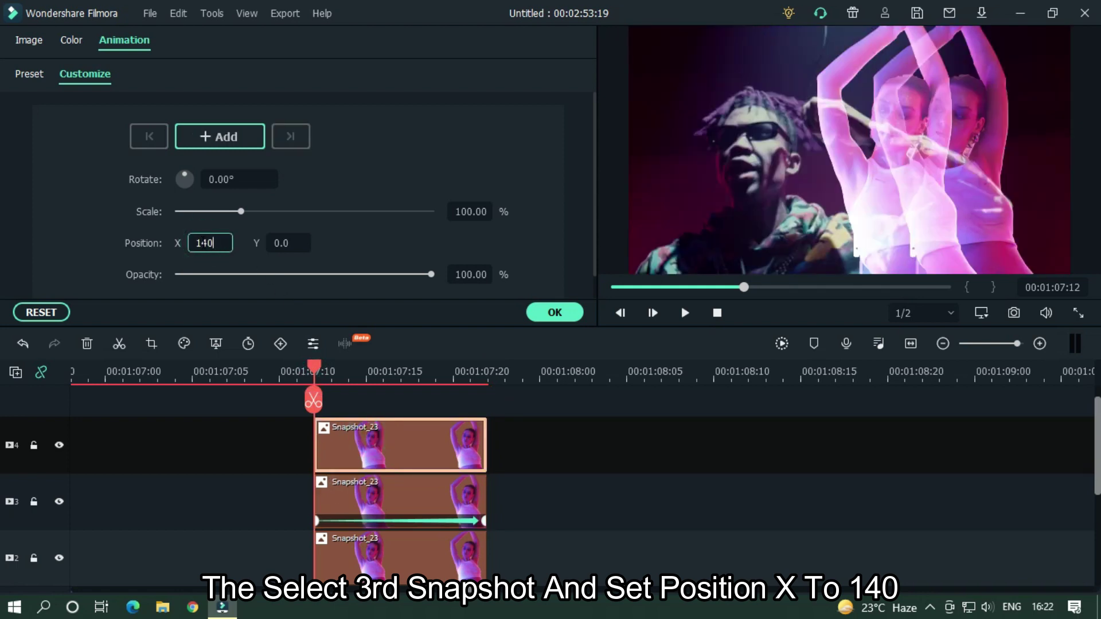
{"action": "key", "text": "Return"}
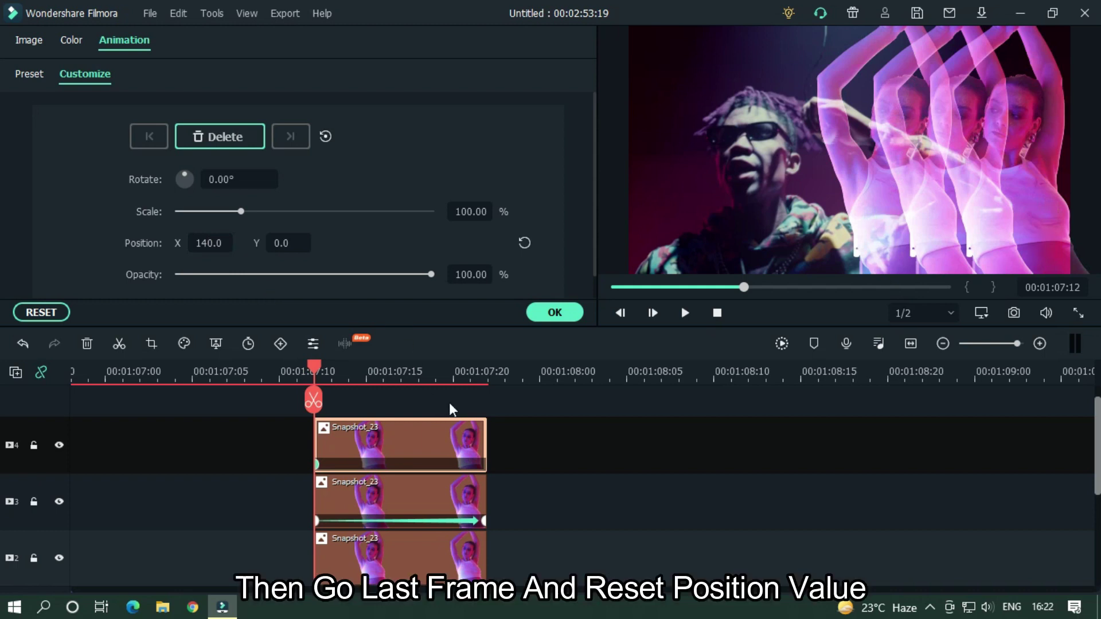
{"action": "left_click", "coordinate": [493, 376]}
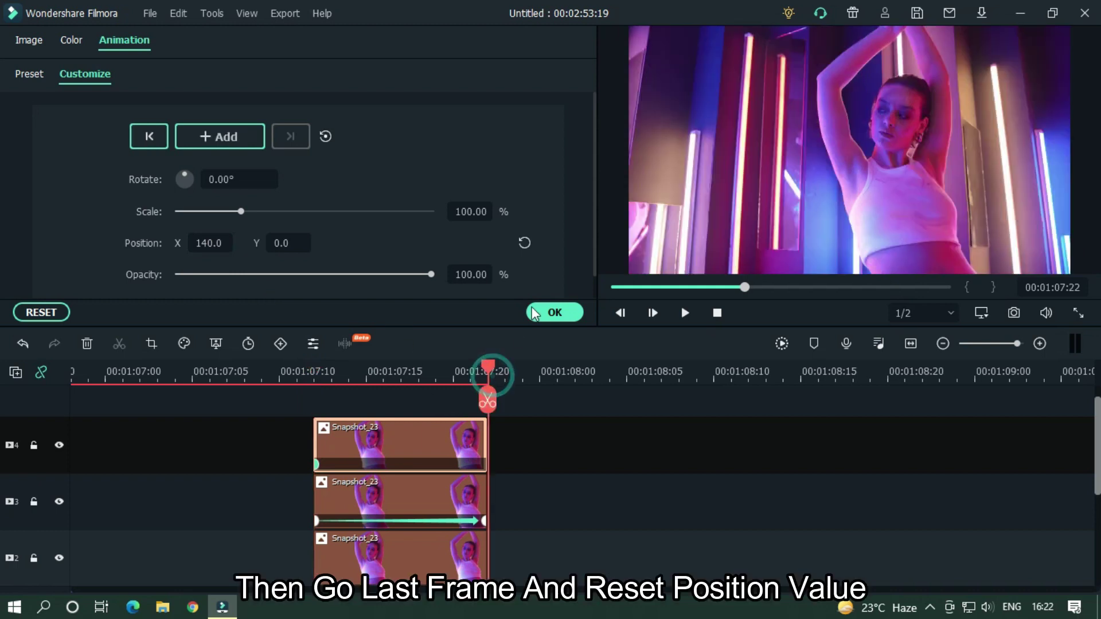
{"action": "left_click", "coordinate": [521, 243]}
{"action": "scroll", "coordinate": [582, 366], "scroll_direction": "down", "scroll_amount": 1}
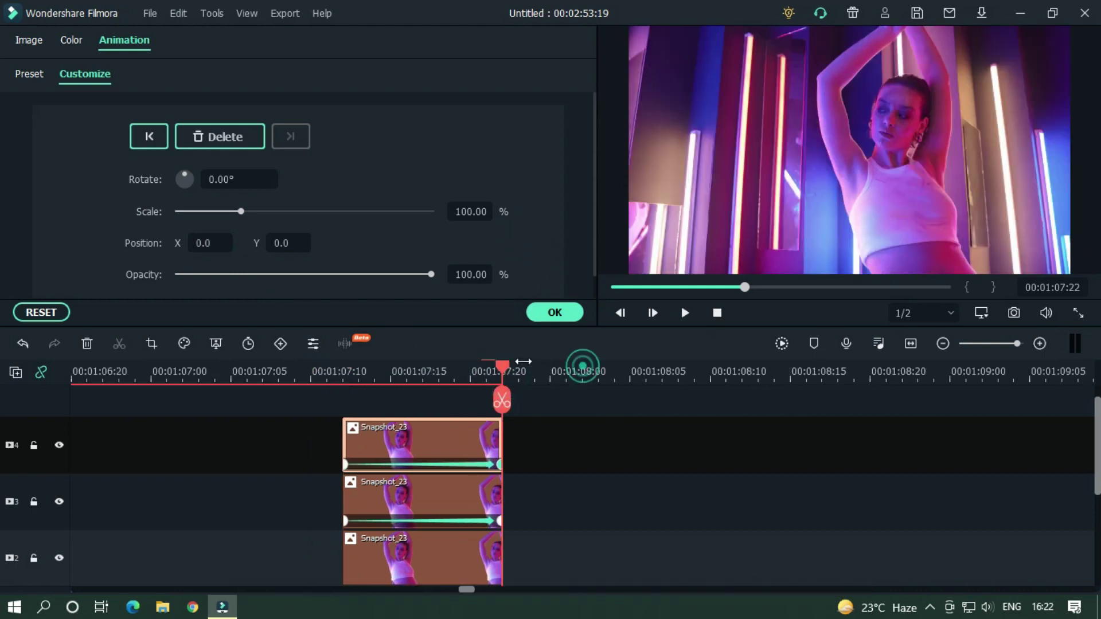
{"action": "scroll", "coordinate": [550, 367], "scroll_direction": "down", "scroll_amount": 1}
{"action": "scroll", "coordinate": [611, 449], "scroll_direction": "down", "scroll_amount": 2}
{"action": "key", "text": "Return"}
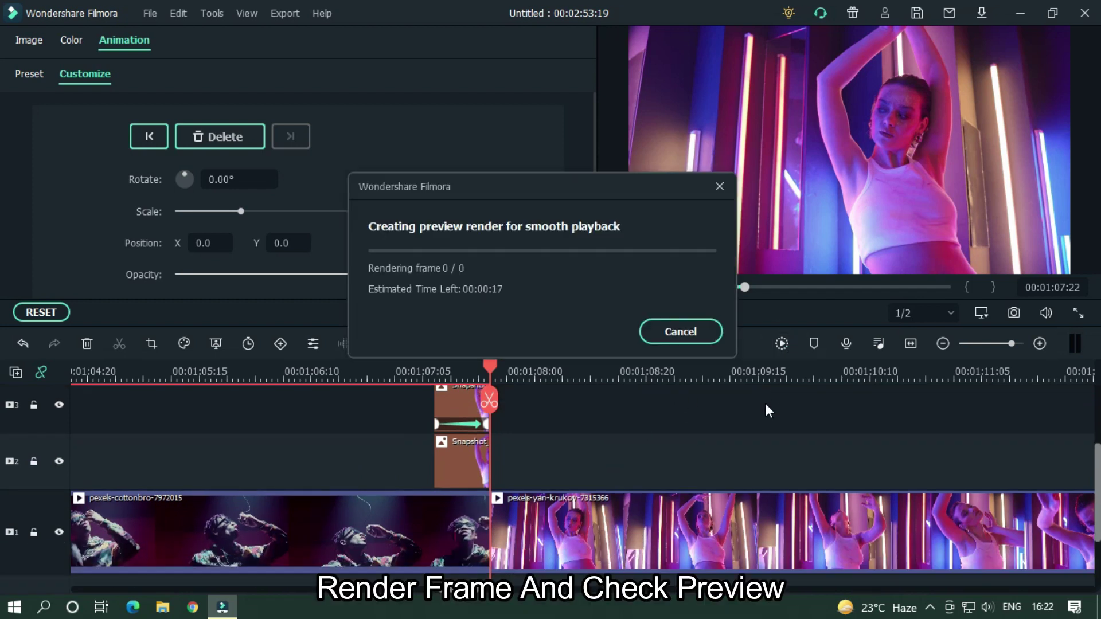
{"action": "left_click", "coordinate": [703, 332]}
{"action": "key", "text": "space"}
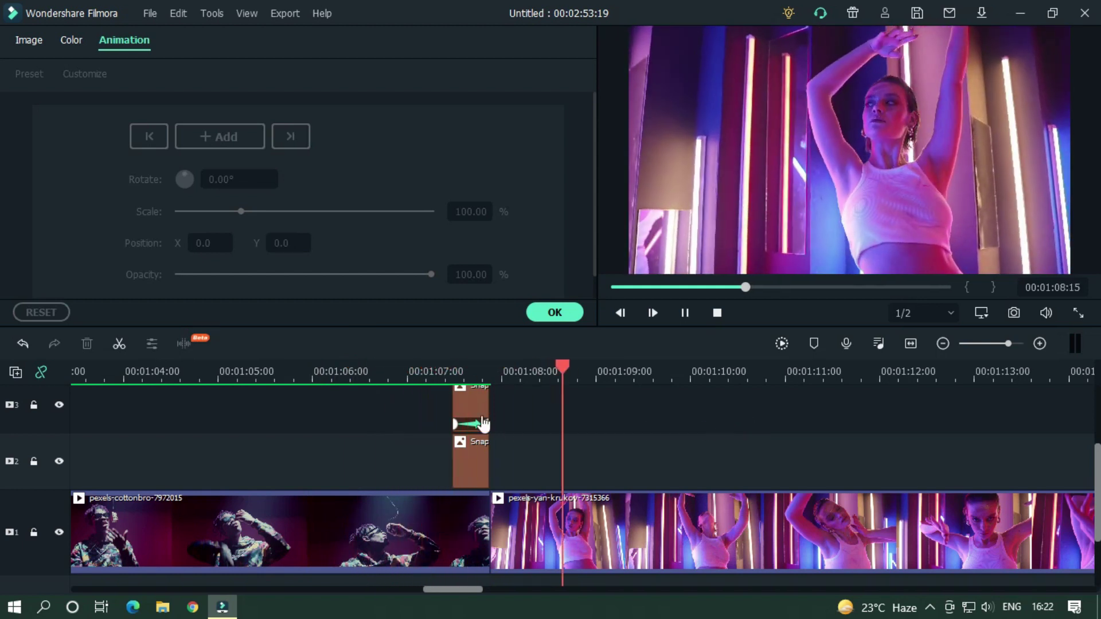
{"action": "left_click_drag", "start_coordinate": [590, 396], "coordinate": [384, 387]}
{"action": "key", "text": "space"}
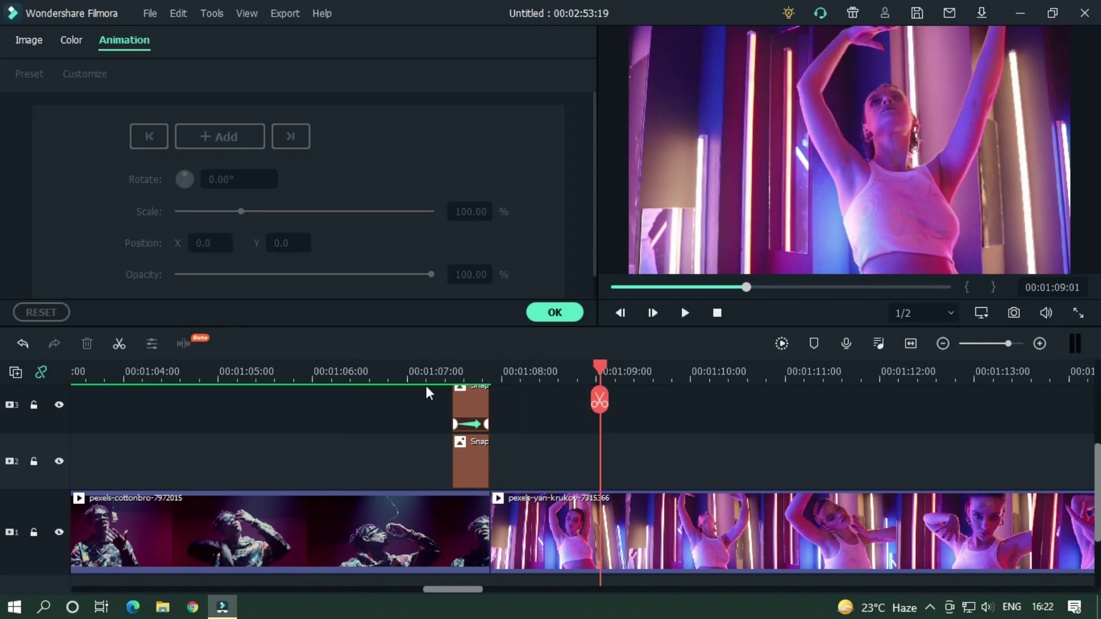
{"action": "left_click", "coordinate": [425, 383]}
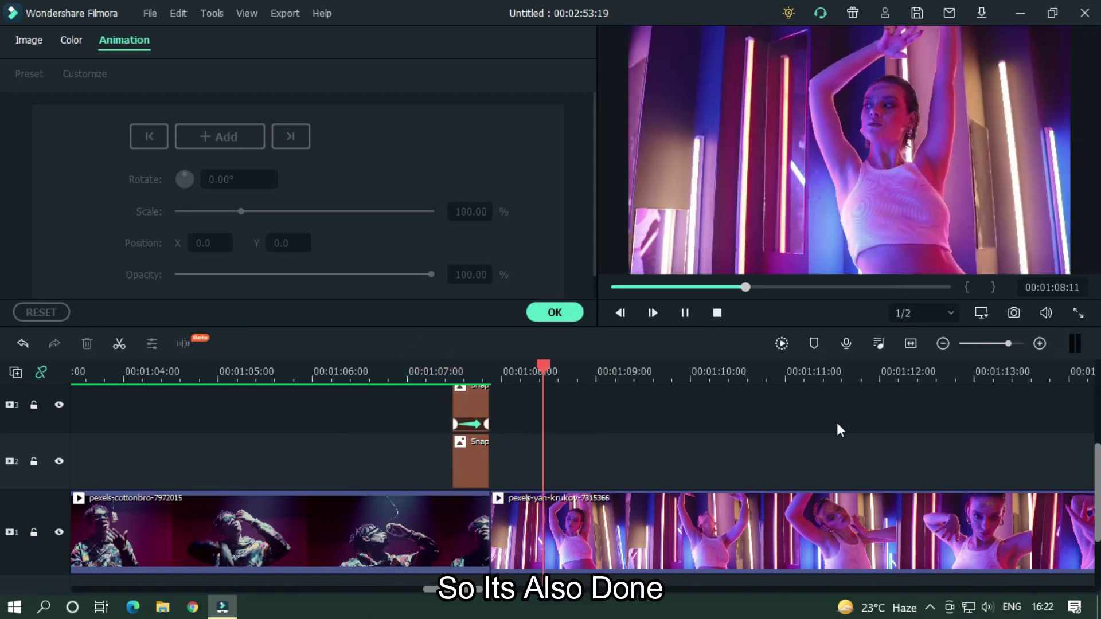
{"action": "key", "text": "space"}
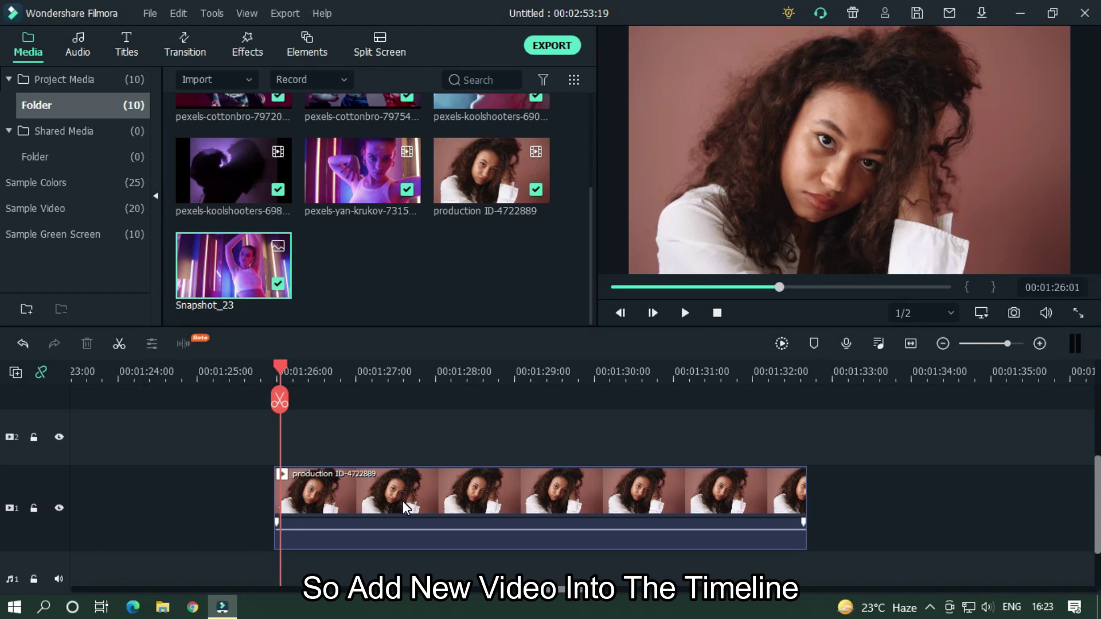
Step: Add the Chromatic Aberration effect on track 2 above the portrait clip, five frames long
{"action": "left_click", "coordinate": [247, 51]}
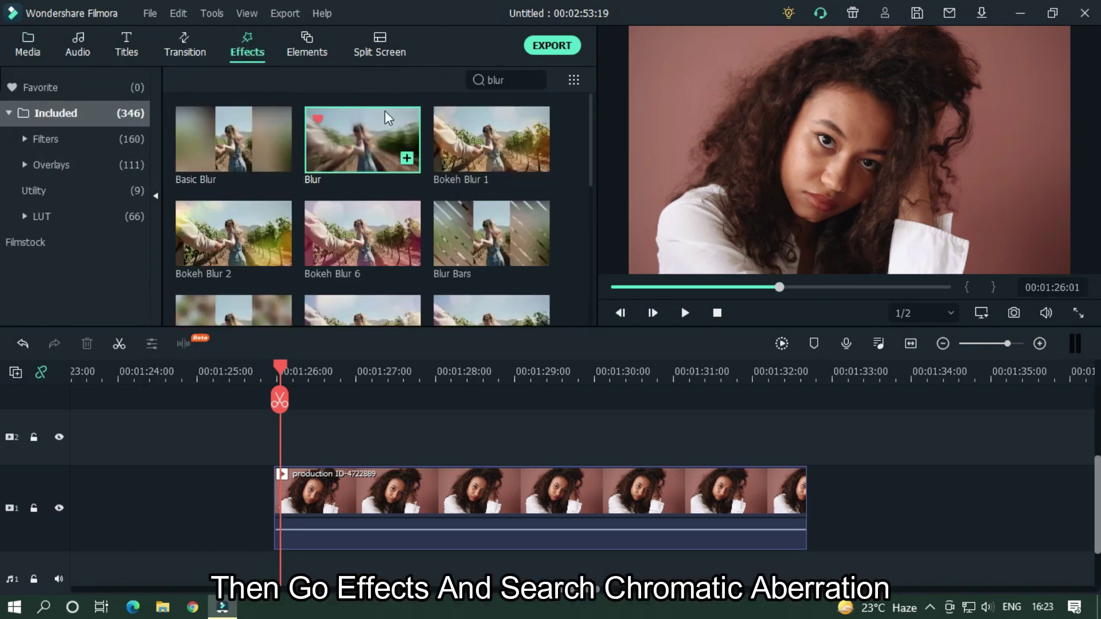
{"action": "left_click", "coordinate": [536, 79]}
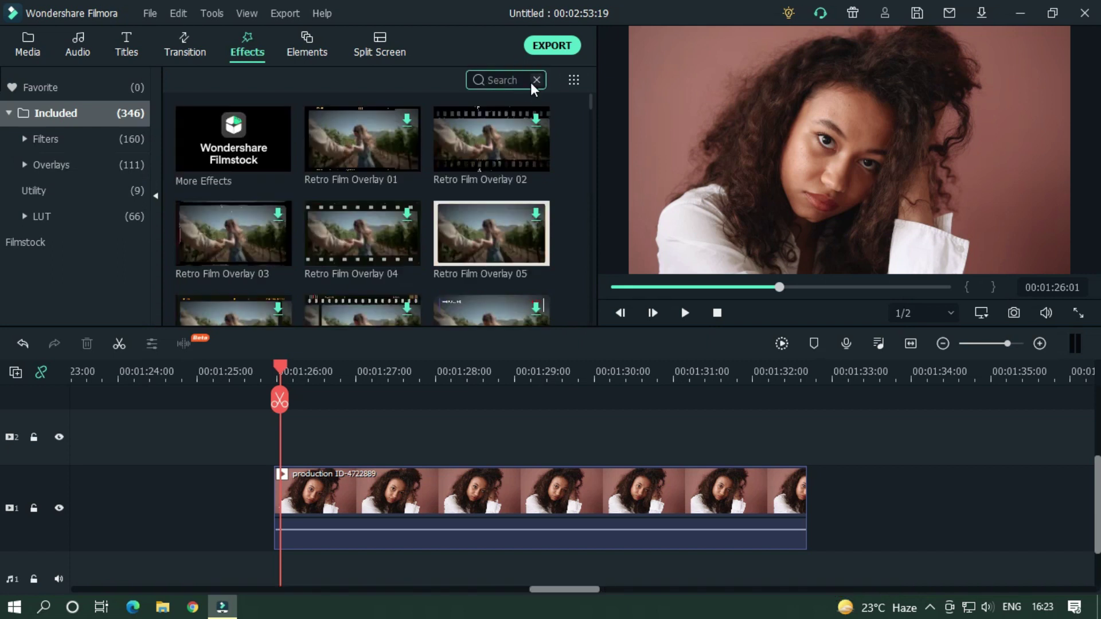
{"action": "type", "text": "ch"}
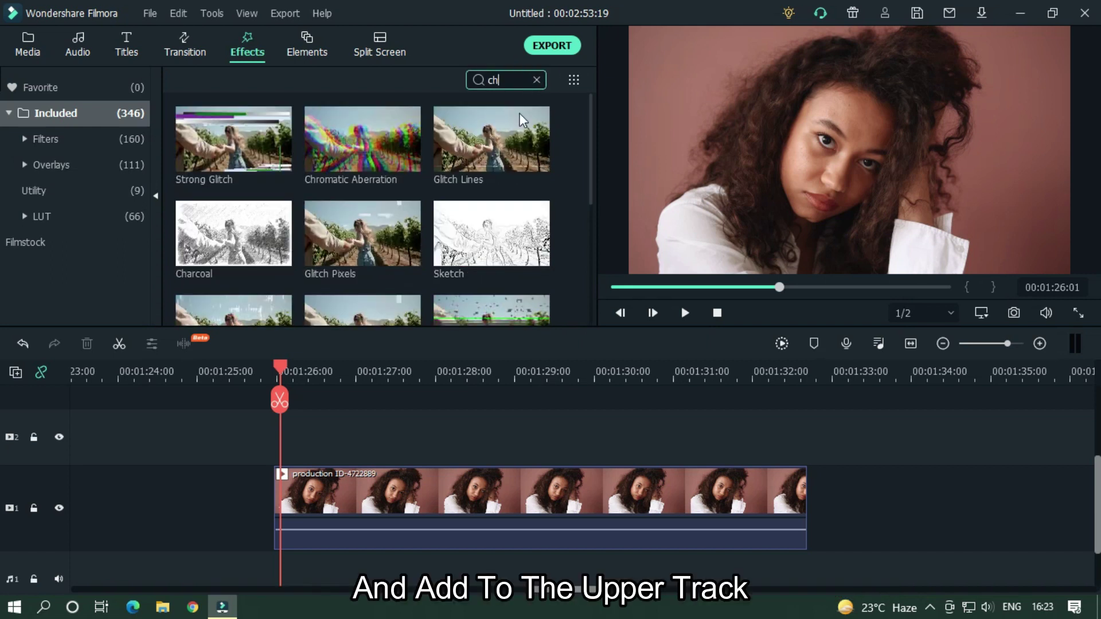
{"action": "left_click_drag", "start_coordinate": [378, 159], "coordinate": [356, 422]}
{"action": "left_click", "coordinate": [422, 367]}
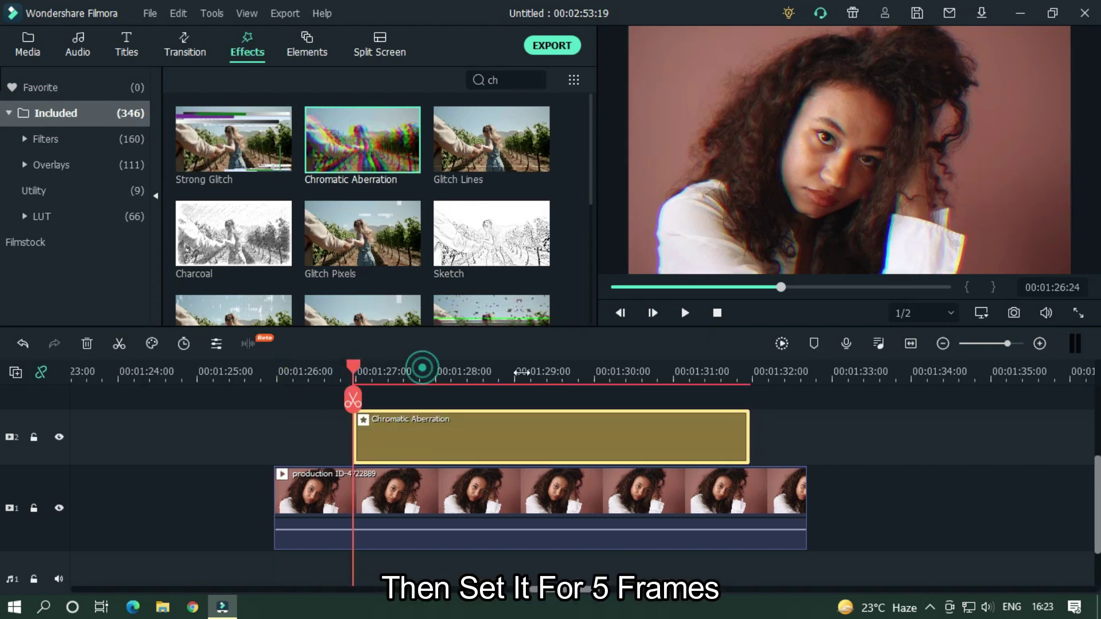
{"action": "scroll", "coordinate": [391, 369], "scroll_direction": "up", "scroll_amount": 5}
{"action": "key", "text": "Right"}
{"action": "key", "text": "Right"}
{"action": "key", "text": "Right"}
{"action": "key", "text": "Right"}
{"action": "key", "text": "Right"}
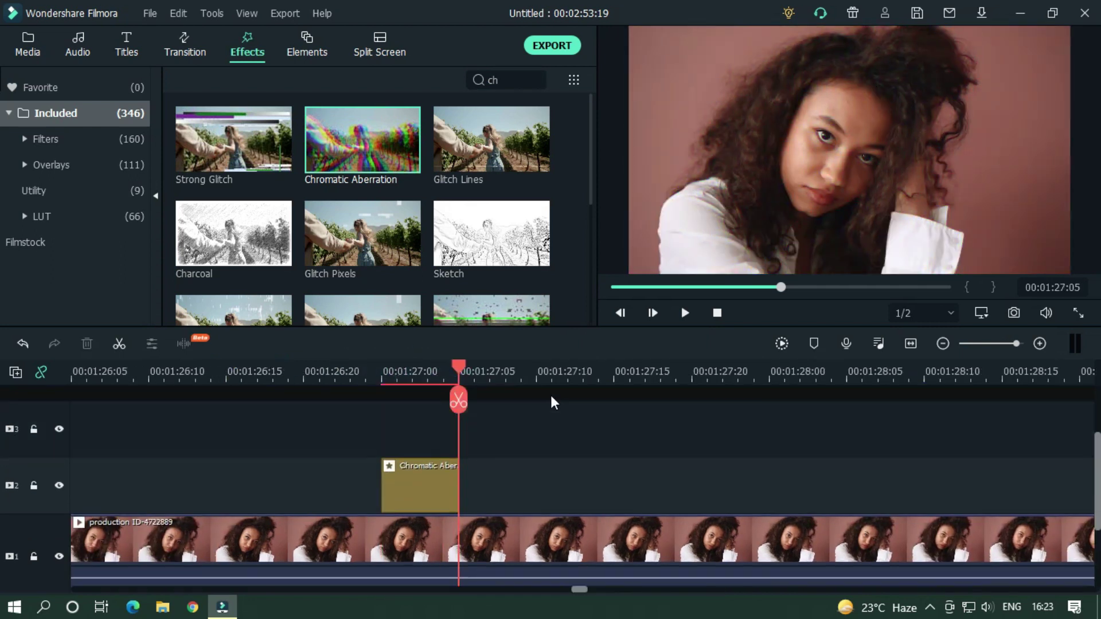
Step: Add the Wash effect on track 3 at 00:01:27:00 and trim it to five frames
{"action": "left_click", "coordinate": [537, 79]}
{"action": "type", "text": "eas"}
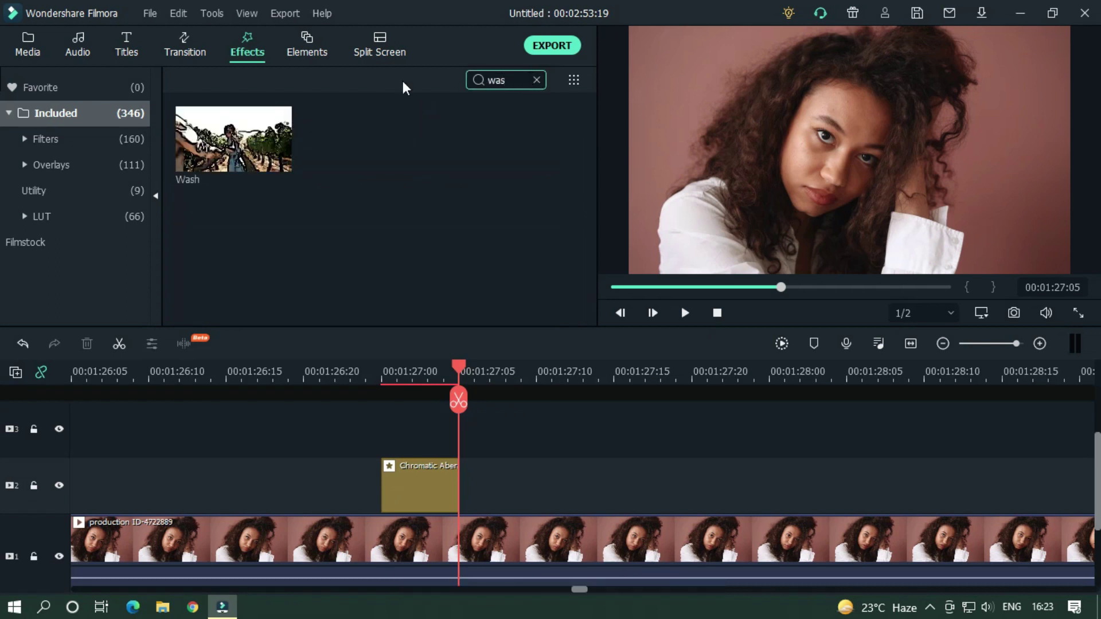
{"action": "mouse_move", "coordinate": [219, 148]}
{"action": "left_click_drag", "start_coordinate": [229, 138], "coordinate": [381, 424]}
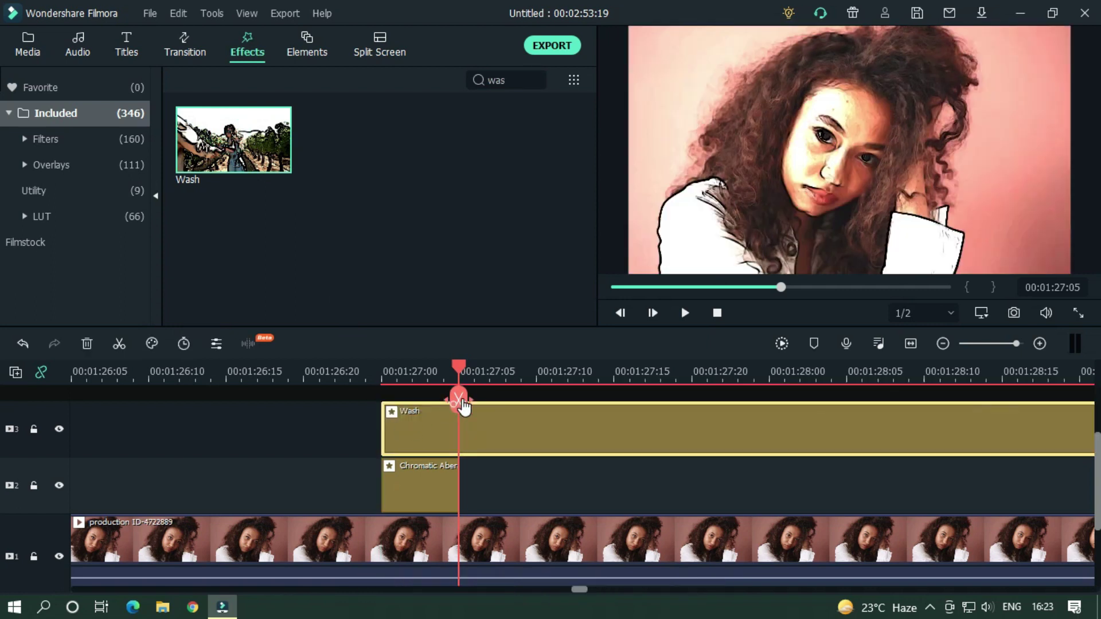
{"action": "left_click", "coordinate": [459, 400]}
{"action": "left_click", "coordinate": [526, 445]}
{"action": "key", "text": "Delete"}
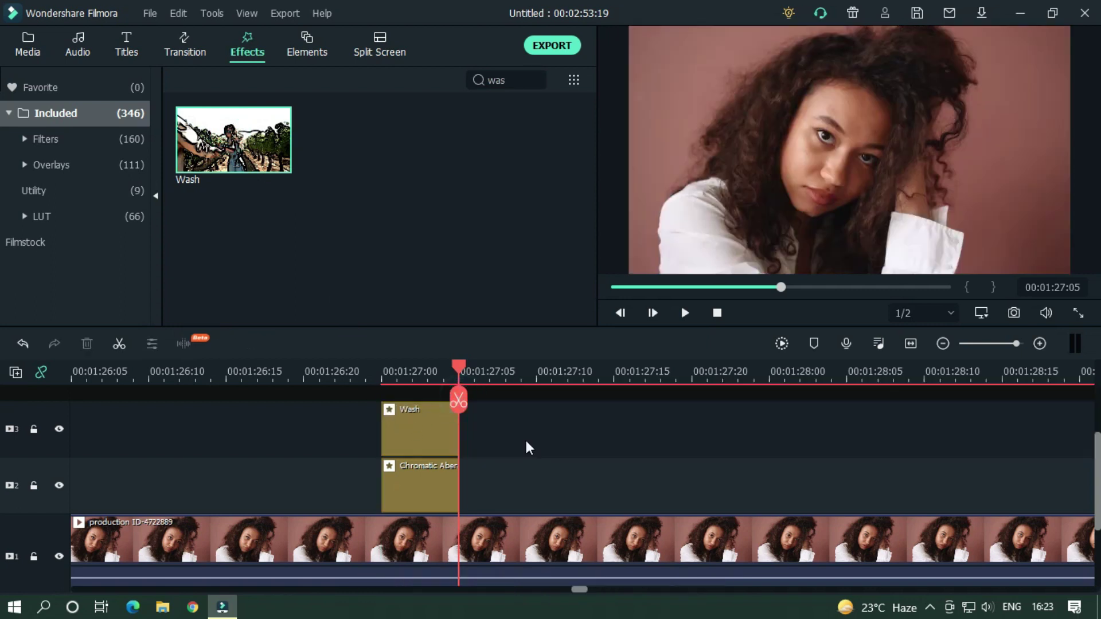
{"action": "scroll", "coordinate": [508, 409], "scroll_direction": "up", "scroll_amount": 2}
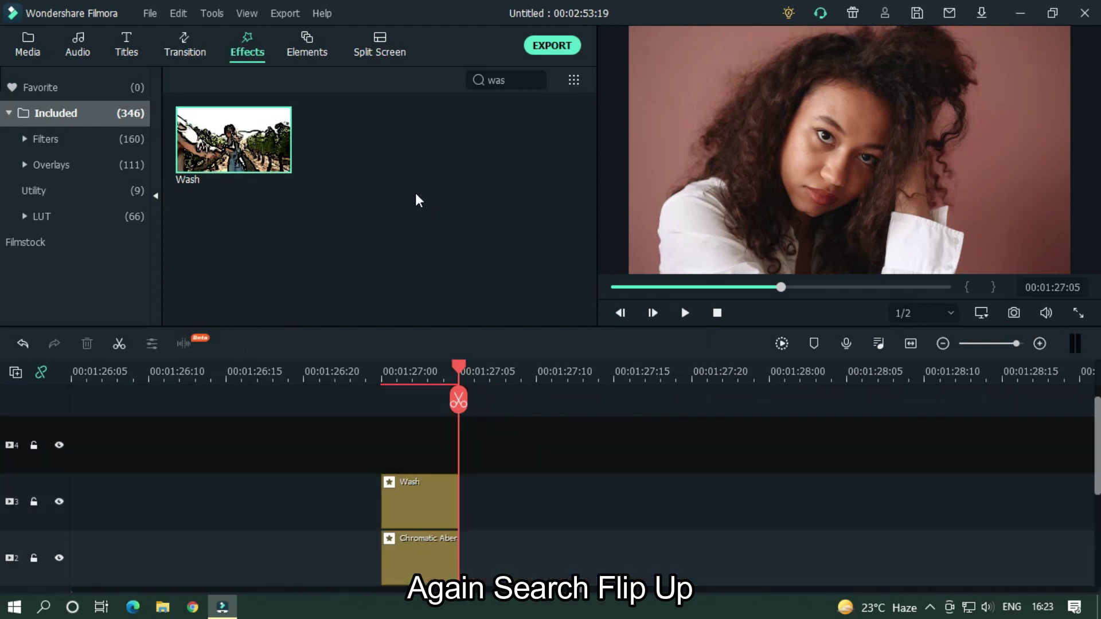
Step: Add the Flip Up effect on empty track 4 at 00:01:27:00
{"action": "left_click", "coordinate": [536, 80]}
{"action": "left_click", "coordinate": [513, 81]}
{"action": "type", "text": "fli"}
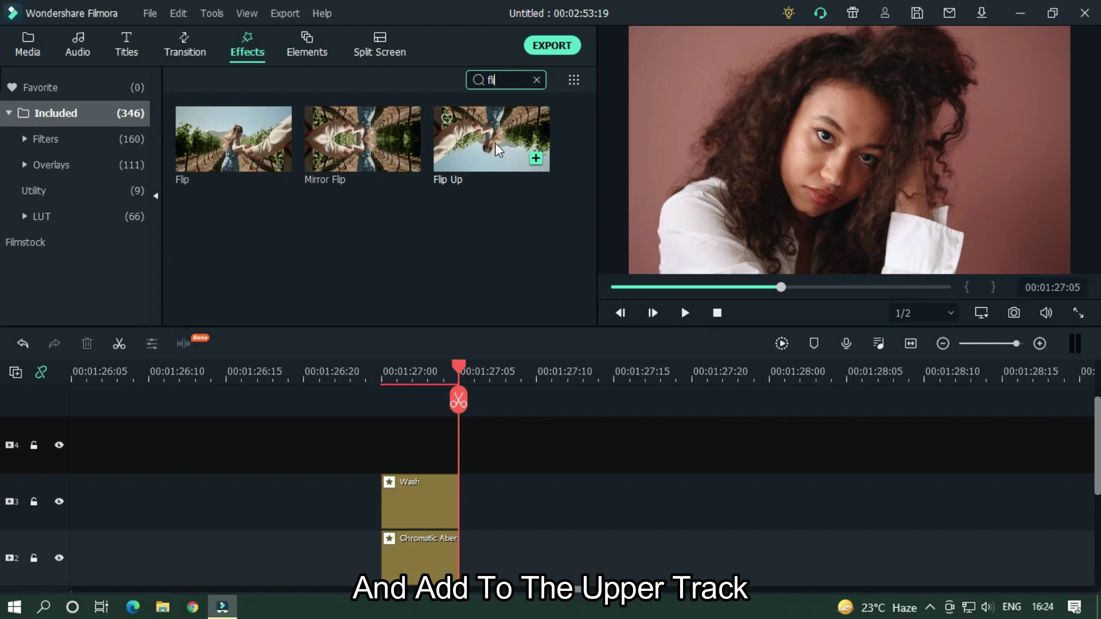
{"action": "left_click_drag", "start_coordinate": [445, 290], "coordinate": [383, 441]}
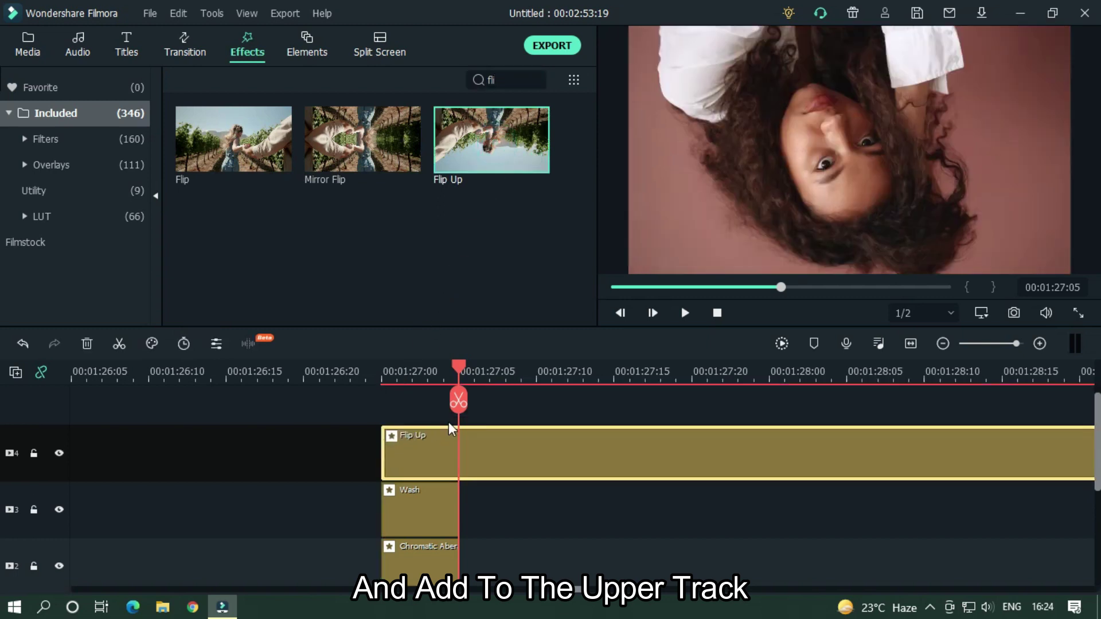
Step: Trim the Flip Up clip at the playhead and set its alpha to 50
{"action": "left_click", "coordinate": [467, 409]}
{"action": "key", "text": "Delete"}
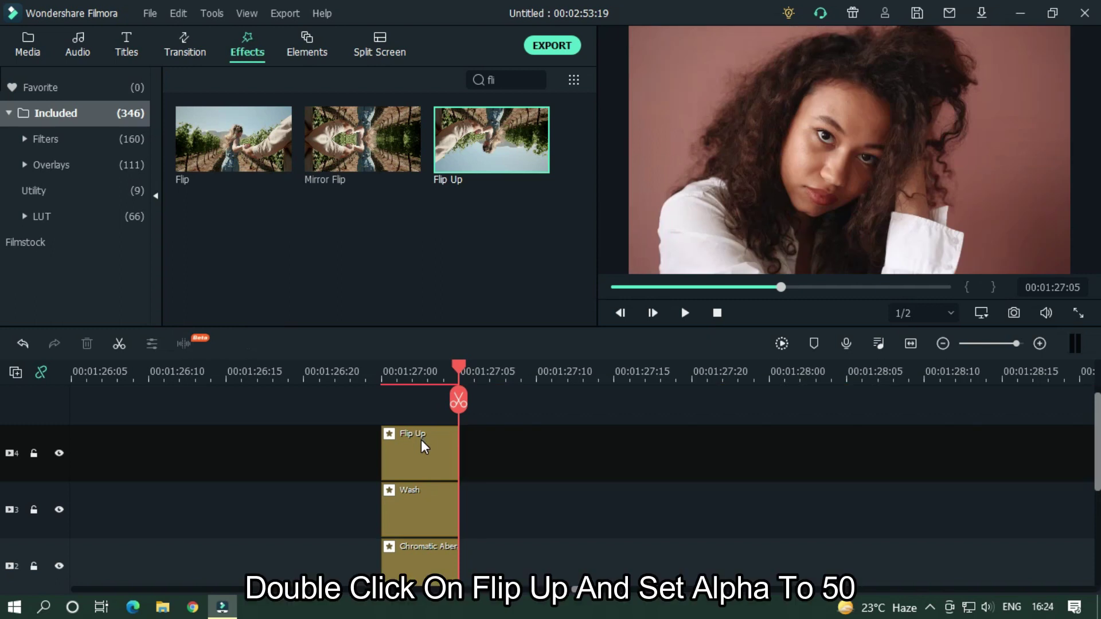
{"action": "double_click", "coordinate": [421, 439]}
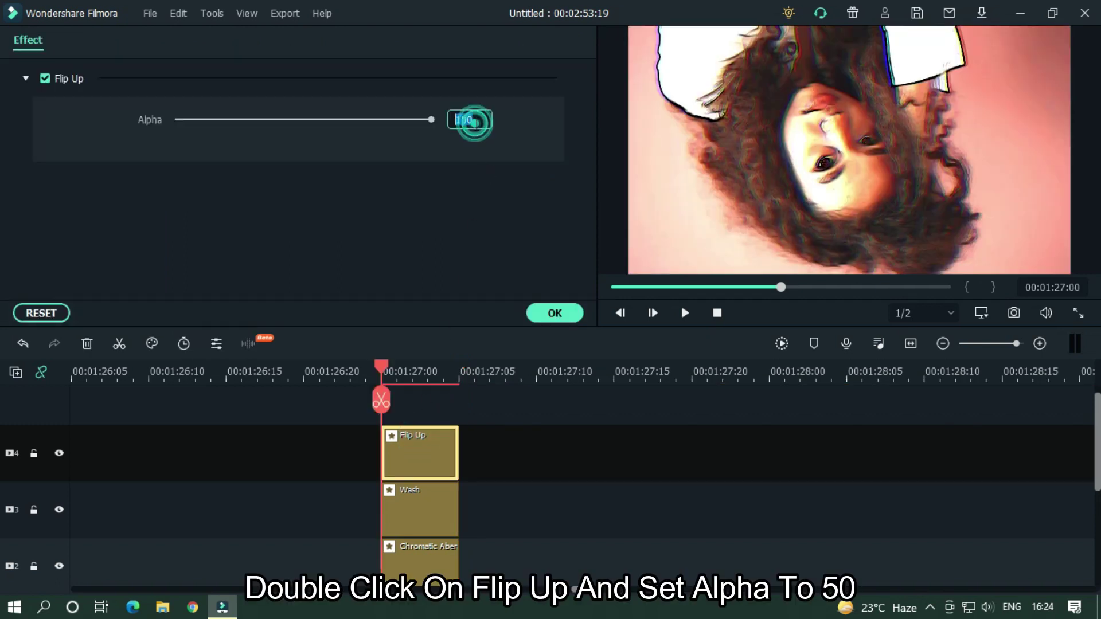
{"action": "type", "text": "50"}
{"action": "key", "text": "Return"}
{"action": "left_click", "coordinate": [600, 370]}
Step: Render a preview of the stacked effects and play back the effect section
{"action": "scroll", "coordinate": [578, 418], "scroll_direction": "down", "scroll_amount": 3}
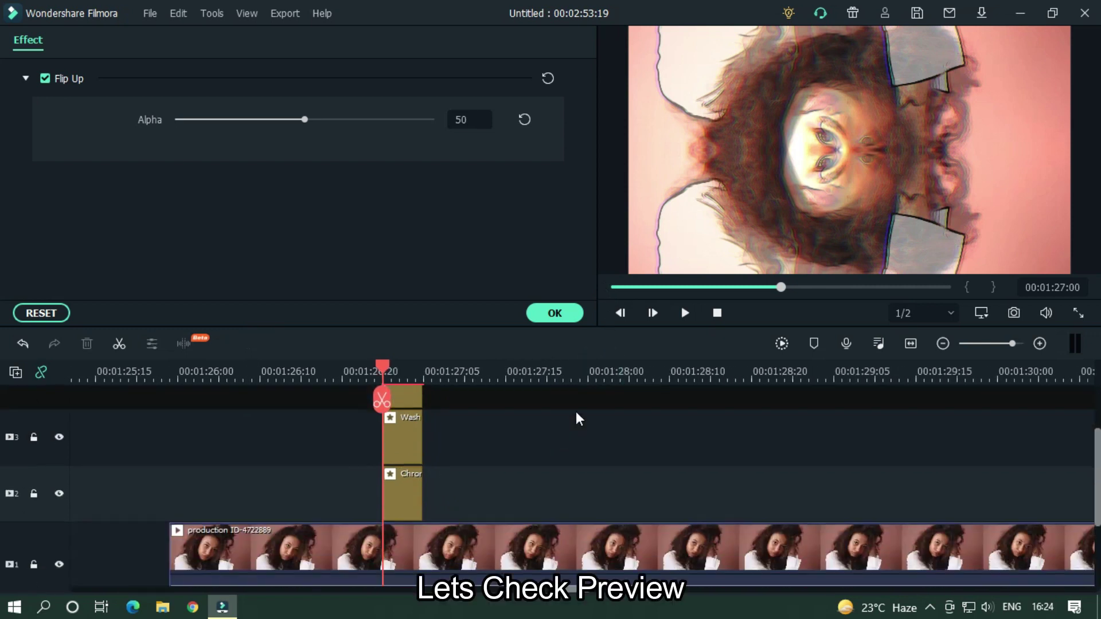
{"action": "left_click", "coordinate": [782, 344]}
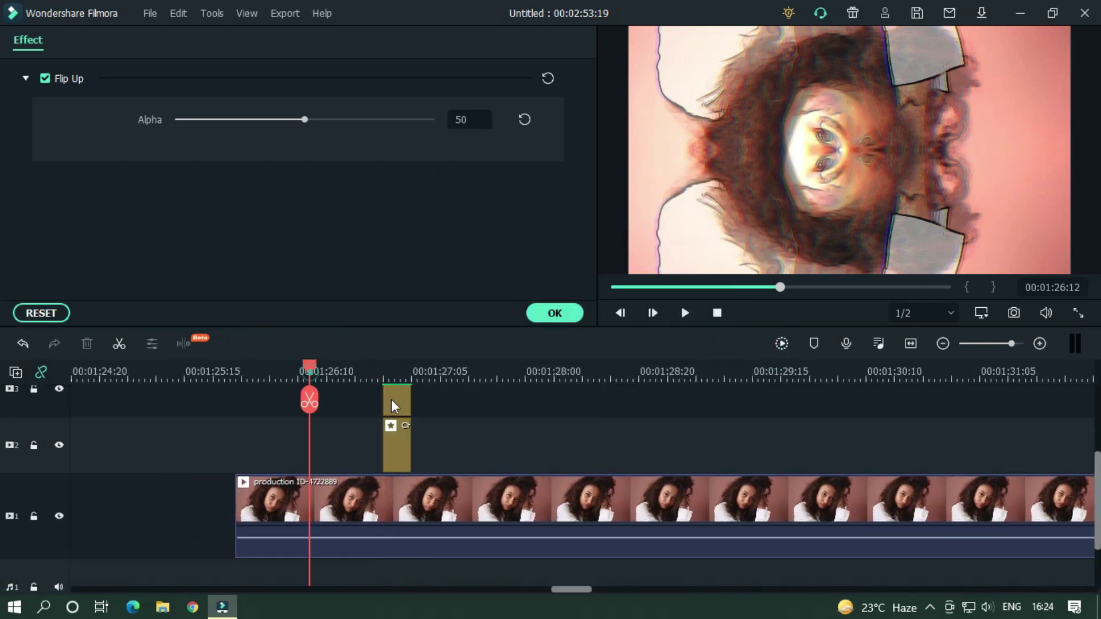
{"action": "left_click", "coordinate": [642, 425]}
{"action": "left_click", "coordinate": [347, 373]}
{"action": "key", "text": "space"}
Step: Copy the three effect clips on tracks 2–4, paste them twice along the portrait clip, and replay
{"action": "scroll", "coordinate": [631, 430], "scroll_direction": "up", "scroll_amount": 3}
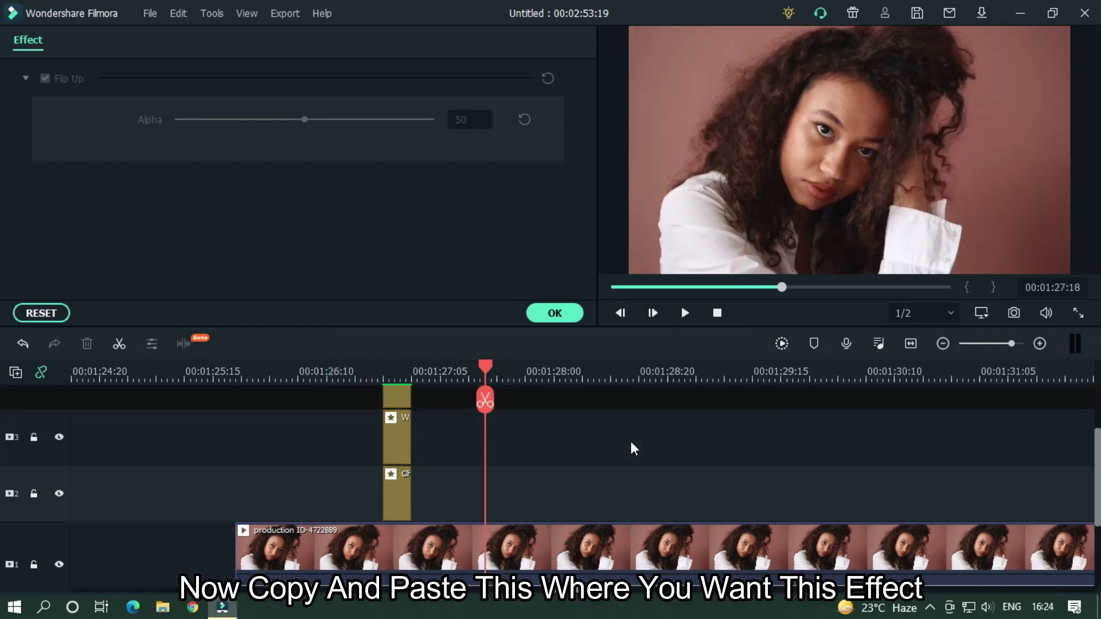
{"action": "left_click_drag", "start_coordinate": [451, 514], "coordinate": [393, 396]}
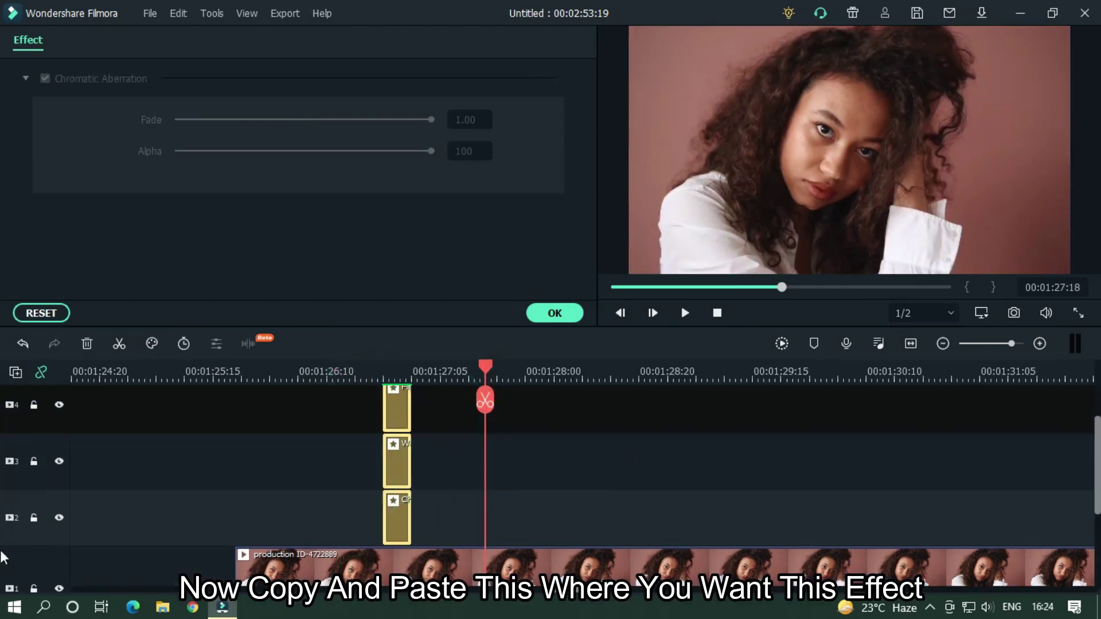
{"action": "key", "text": "ctrl+c"}
{"action": "key", "text": "ctrl+v"}
{"action": "key", "text": "space"}
{"action": "key", "text": "ctrl+v"}
{"action": "left_click", "coordinate": [322, 372]}
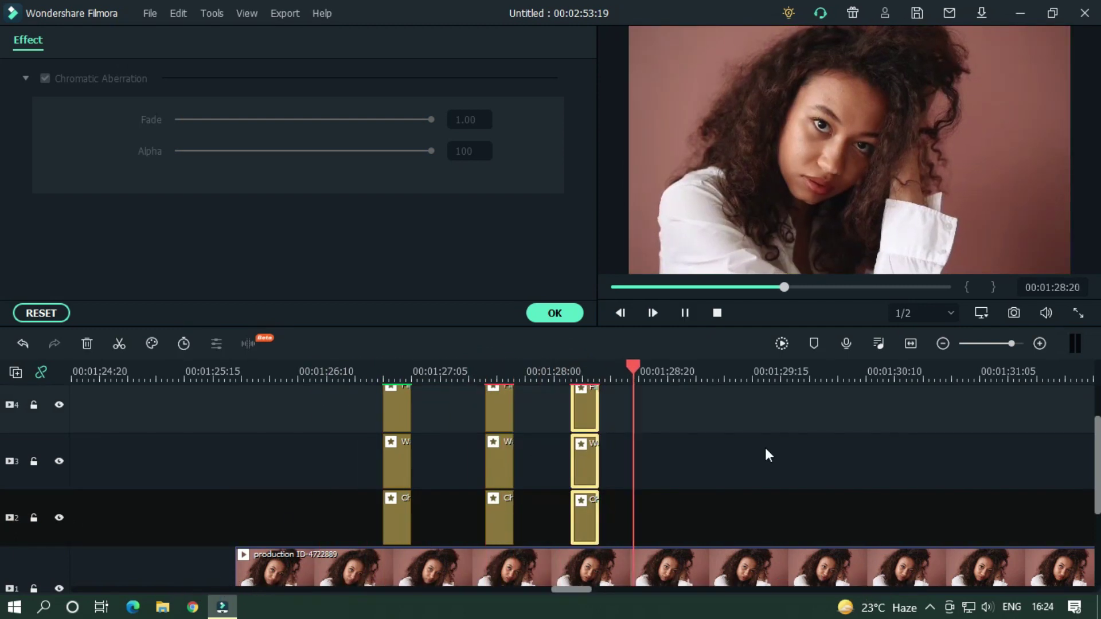
{"action": "left_click", "coordinate": [776, 459]}
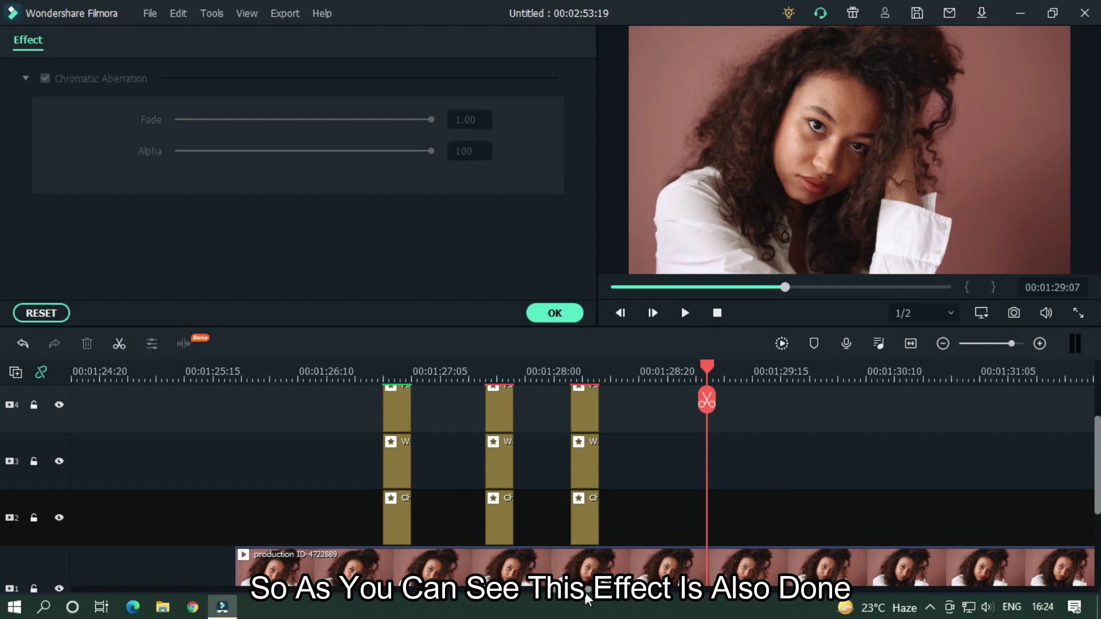
{"action": "left_click", "coordinate": [555, 313]}
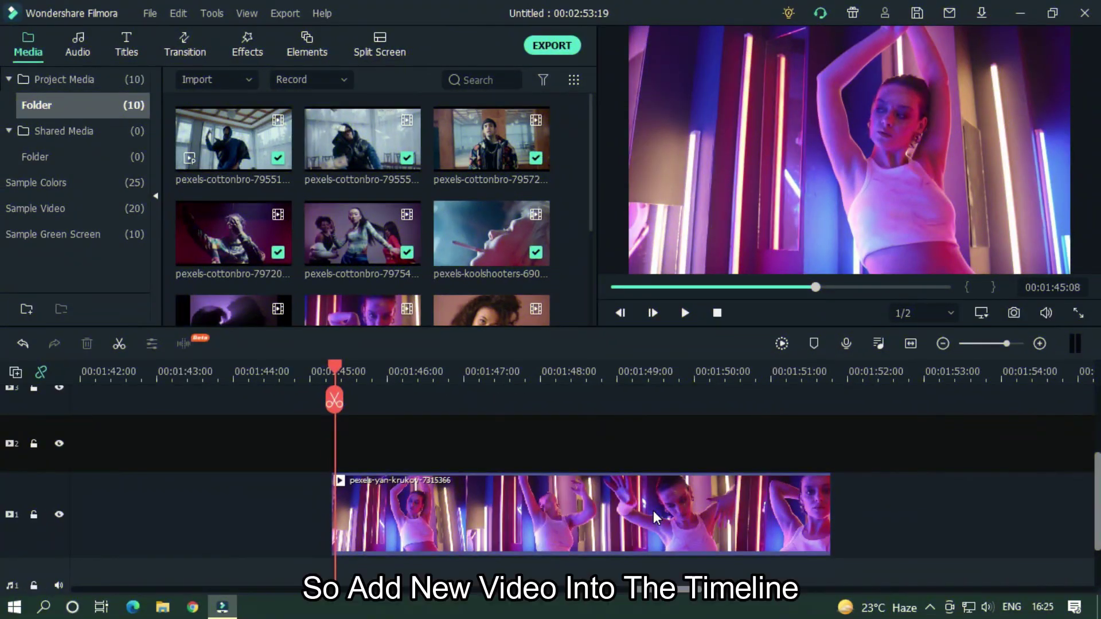
Step: Split the dancer clip at 1:46 and again at about 1:50
{"action": "left_click", "coordinate": [653, 511]}
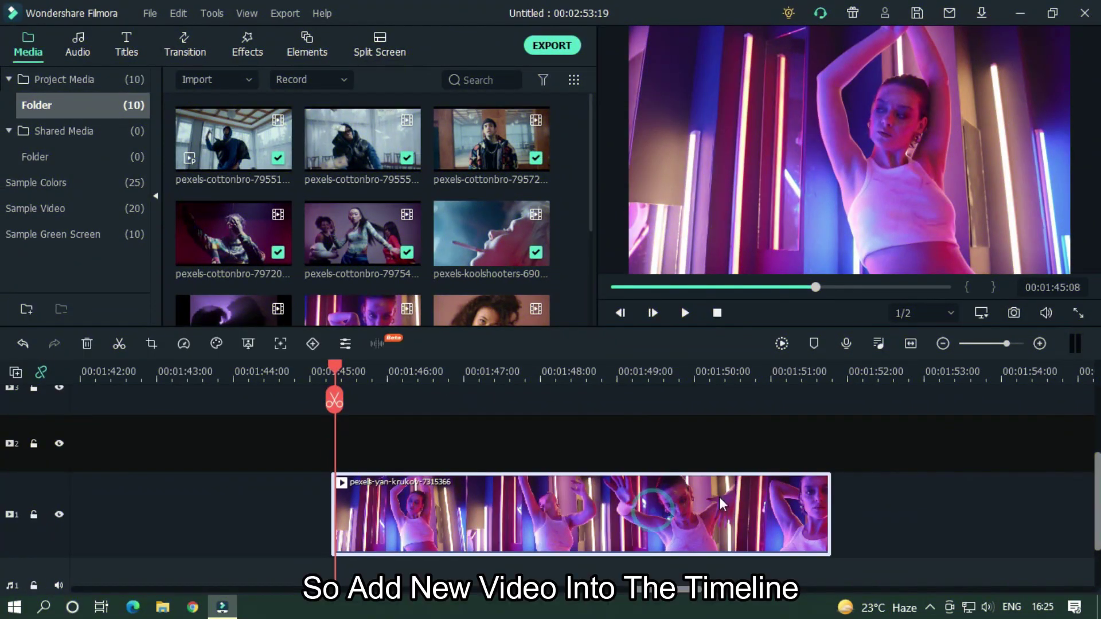
{"action": "left_click_drag", "start_coordinate": [343, 374], "coordinate": [410, 377]}
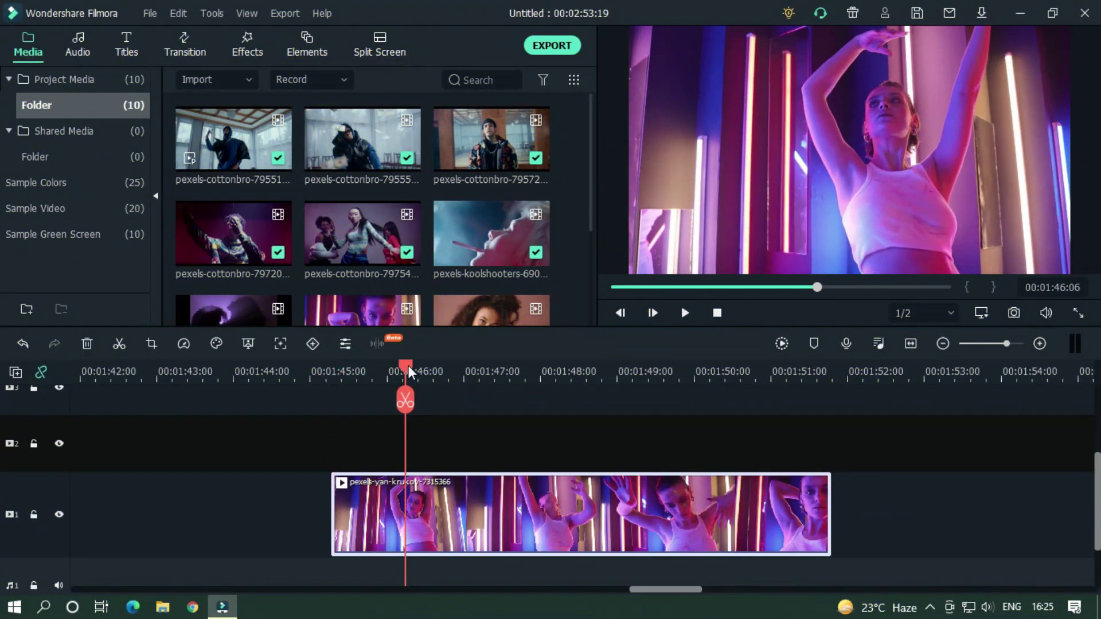
{"action": "left_click", "coordinate": [406, 401]}
{"action": "left_click_drag", "start_coordinate": [409, 376], "coordinate": [742, 374]}
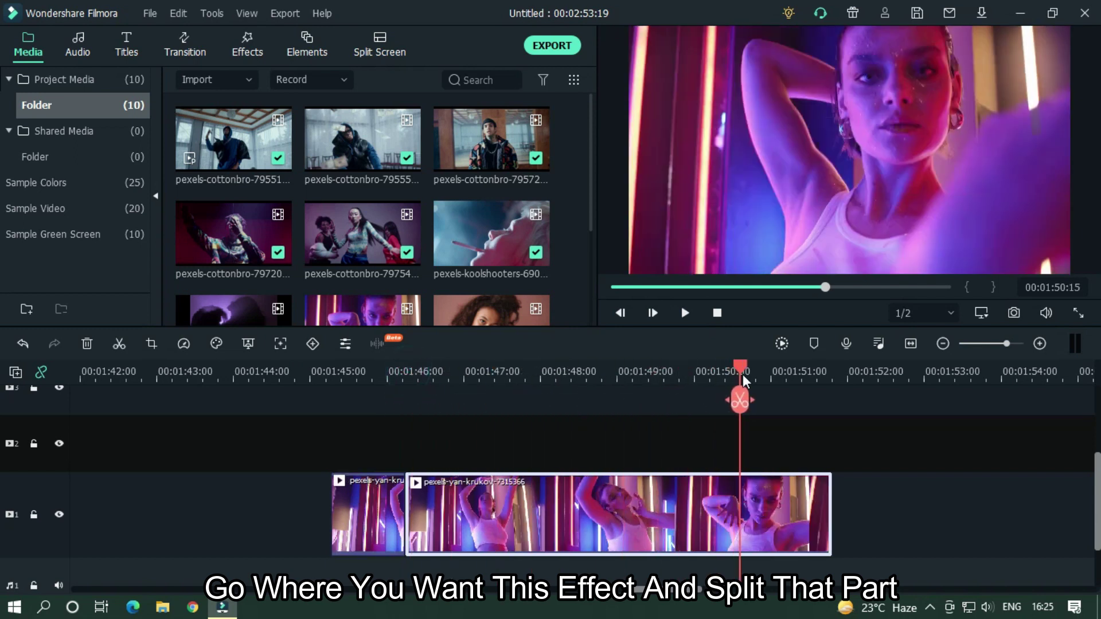
{"action": "left_click", "coordinate": [740, 401]}
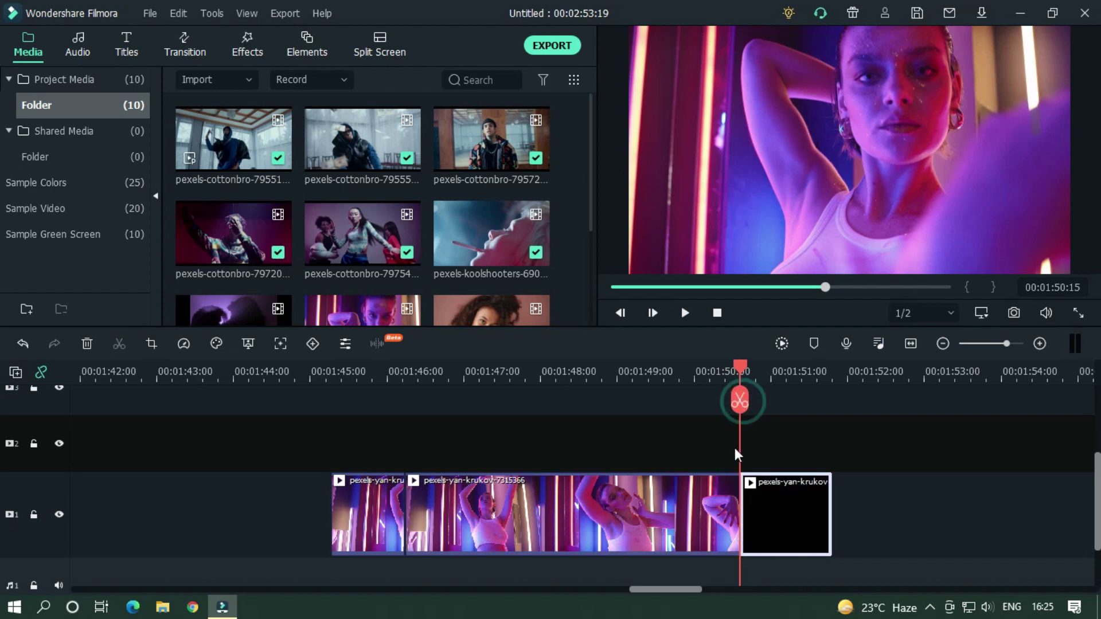
Step: Copy the middle dancer piece onto track 2, aligned to start at 1:46
{"action": "left_click", "coordinate": [630, 487]}
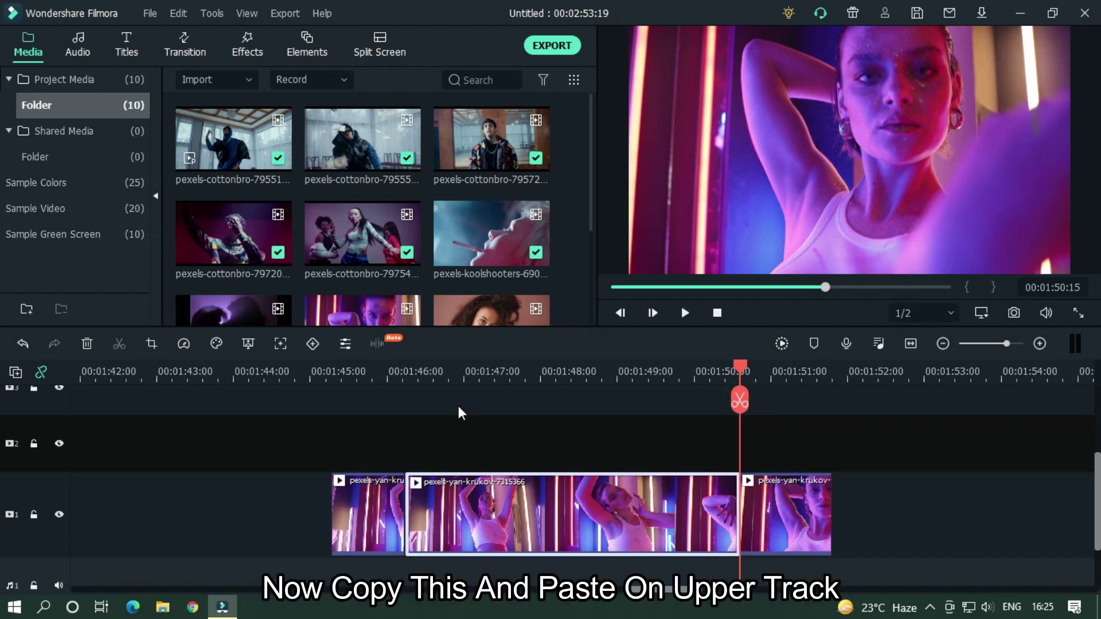
{"action": "left_click", "coordinate": [410, 375]}
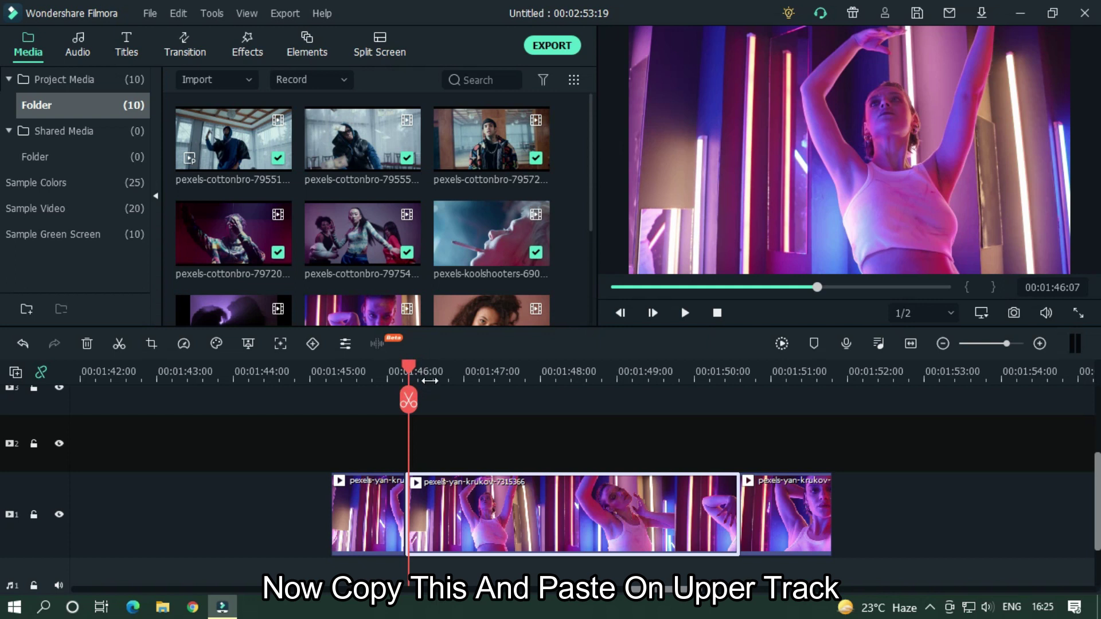
{"action": "key", "text": "ctrl+c"}
{"action": "key", "text": "ctrl+v"}
{"action": "left_click_drag", "start_coordinate": [572, 429], "coordinate": [584, 428]}
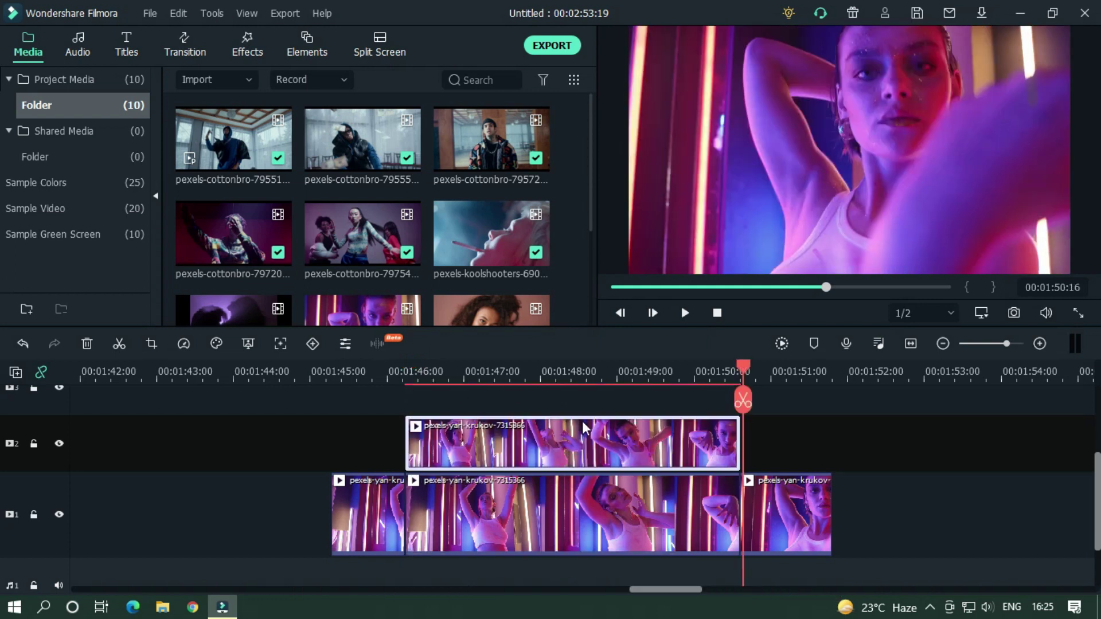
{"action": "left_click", "coordinate": [413, 367]}
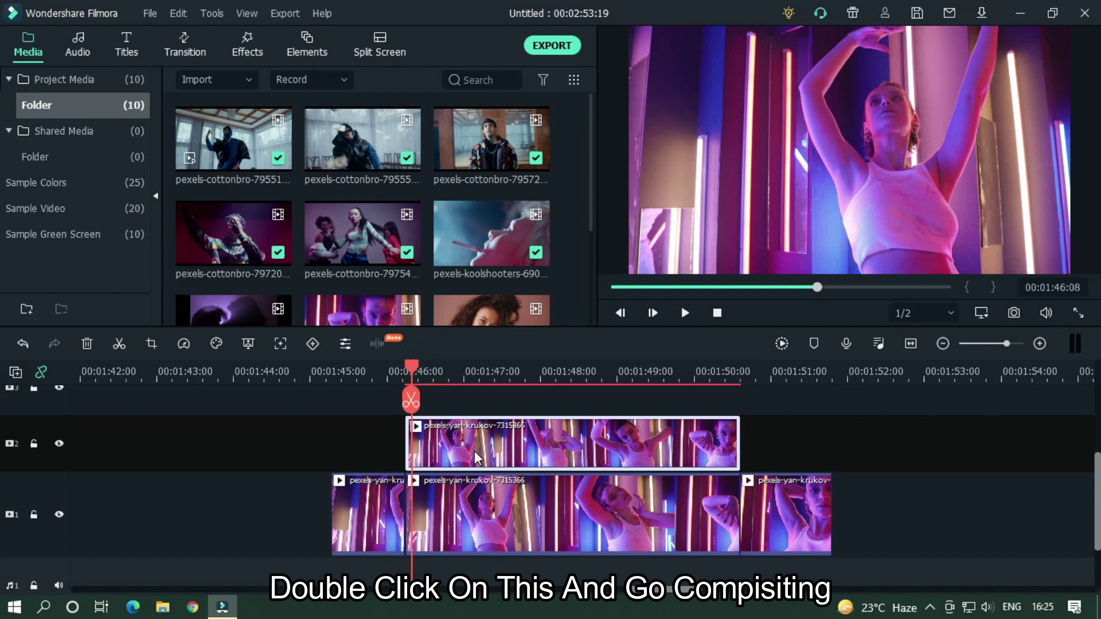
Step: Set the upper dancer copy's blending mode to Screen with 60 opacity
{"action": "double_click", "coordinate": [474, 451]}
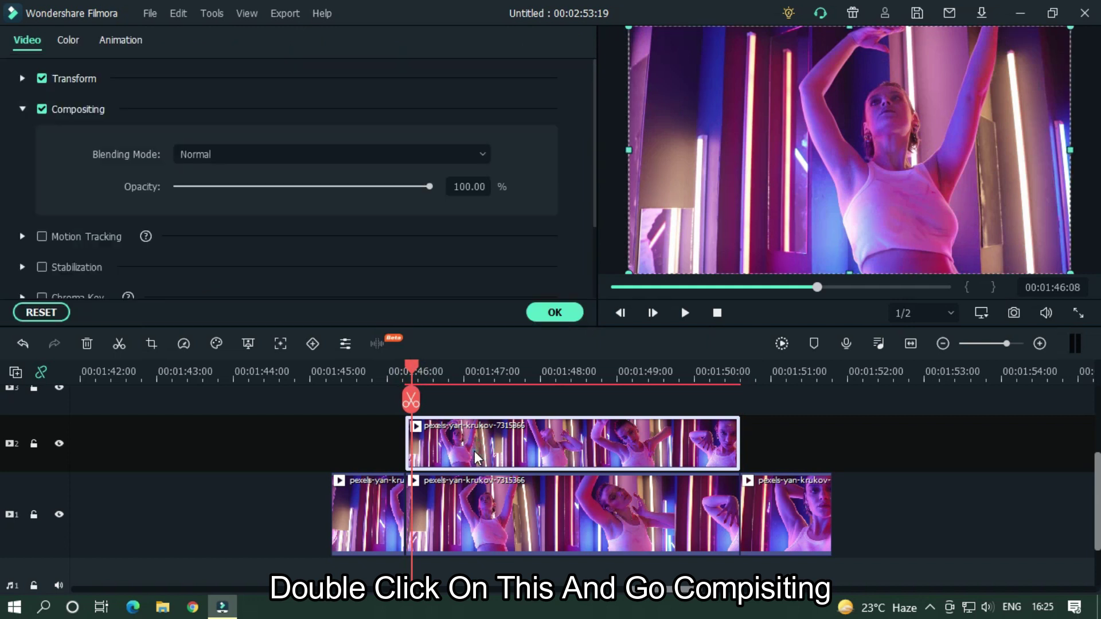
{"action": "left_click", "coordinate": [228, 156]}
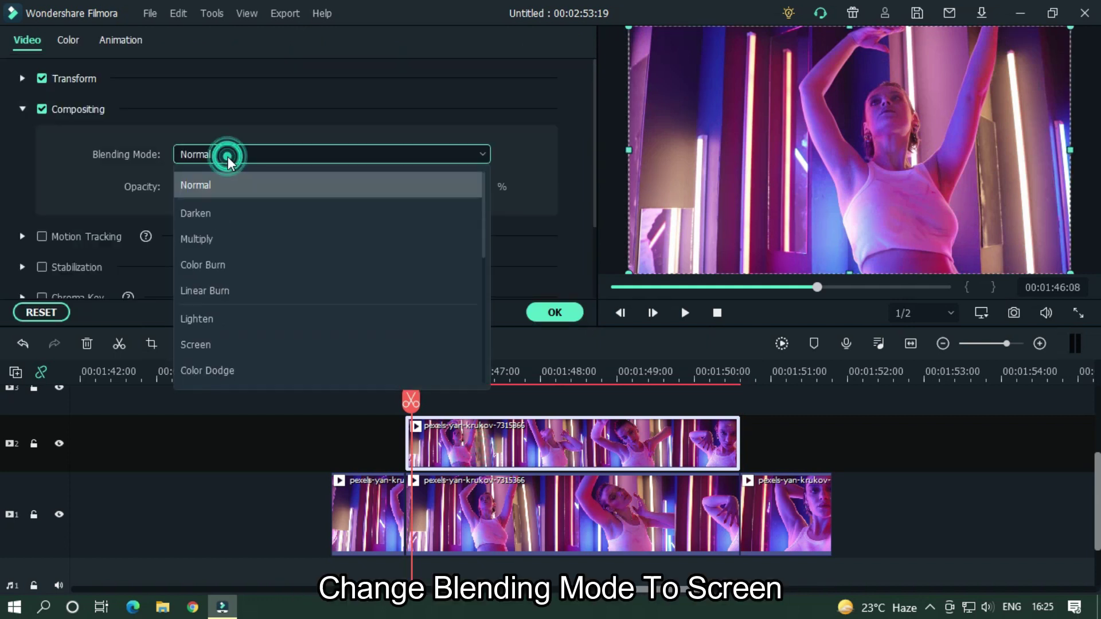
{"action": "left_click", "coordinate": [229, 345]}
{"action": "left_click", "coordinate": [471, 189]}
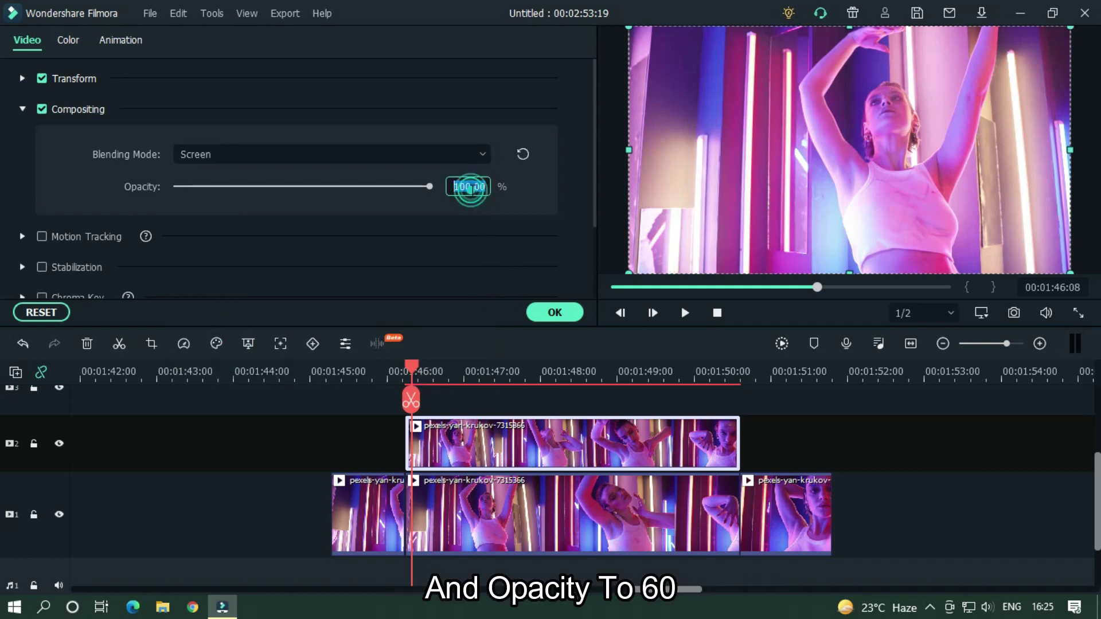
{"action": "type", "text": "60"}
{"action": "key", "text": "Return"}
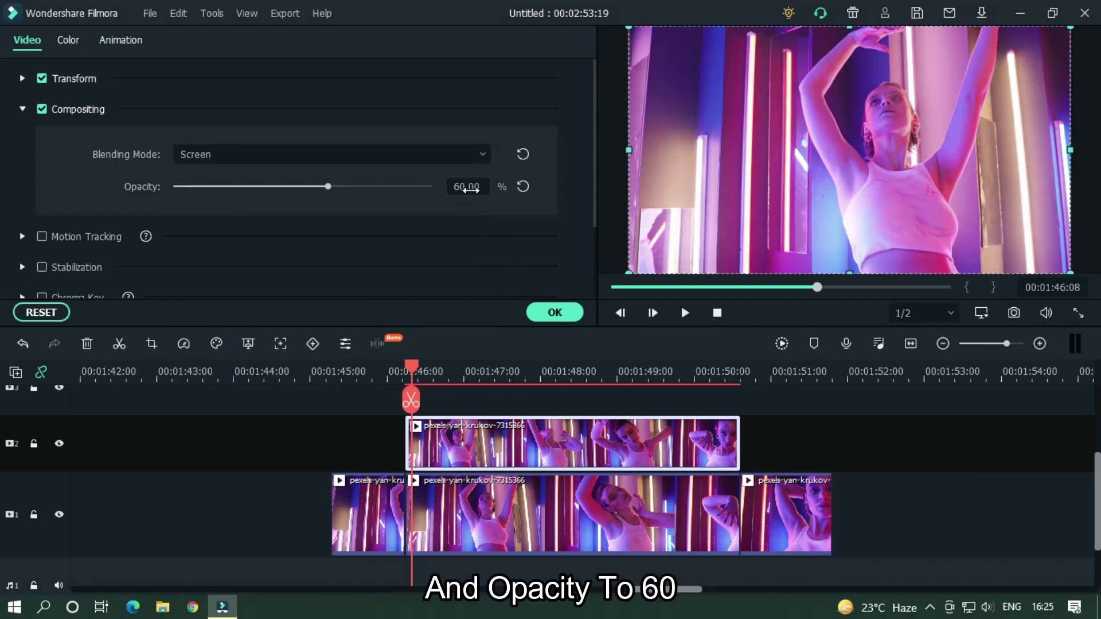
{"action": "left_click", "coordinate": [556, 316]}
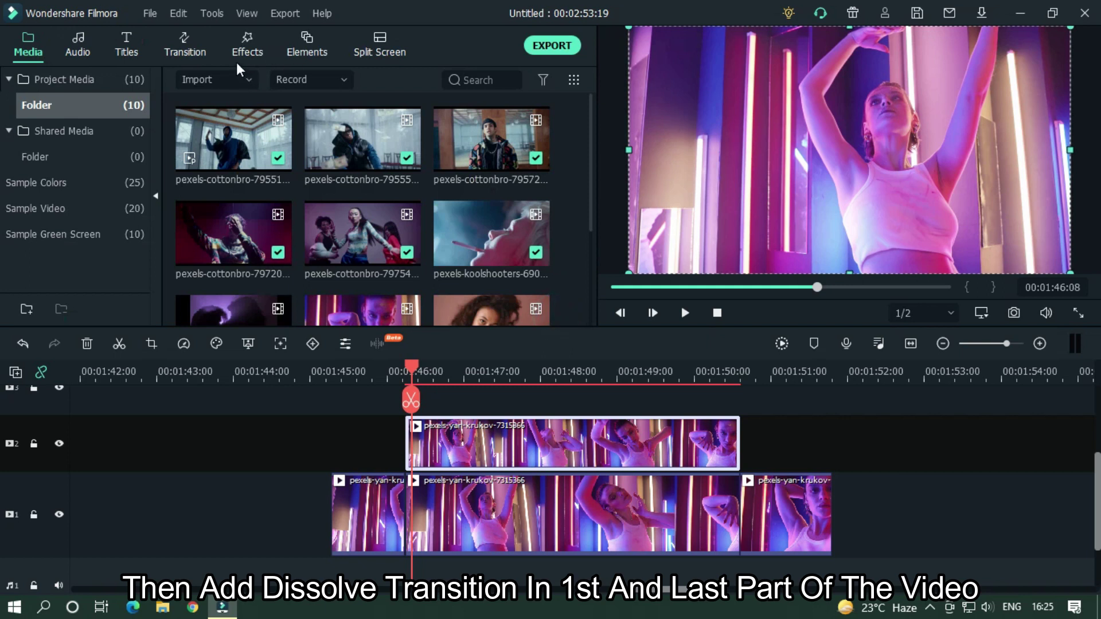
Step: Add Dissolve transitions at the start and end of the upper copy
{"action": "left_click", "coordinate": [193, 44]}
{"action": "left_click_drag", "start_coordinate": [350, 166], "coordinate": [556, 444]}
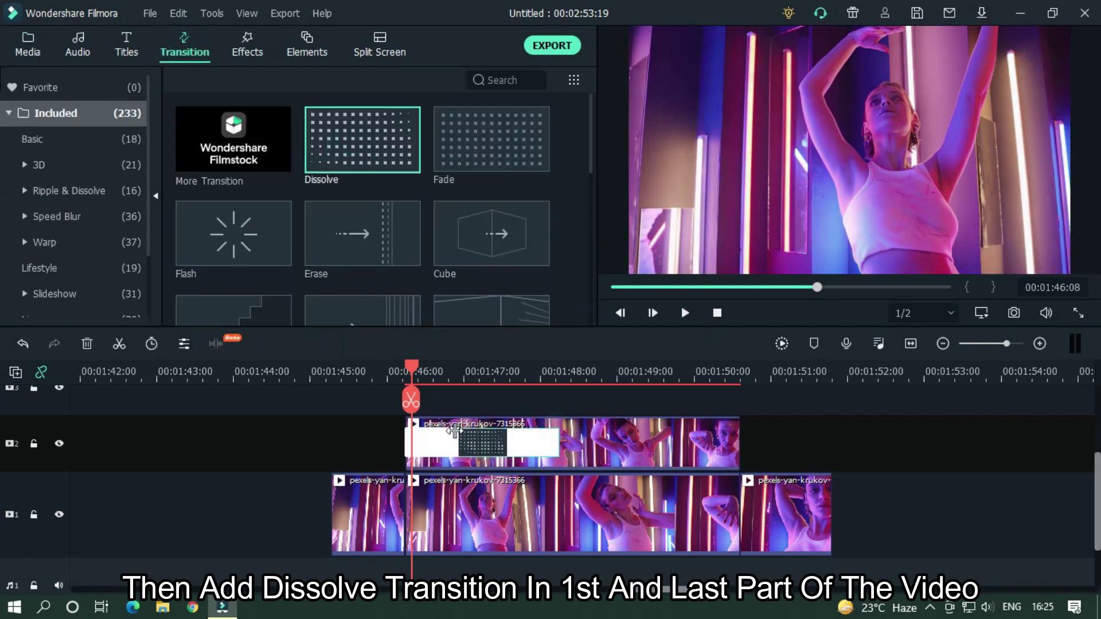
{"action": "left_click_drag", "start_coordinate": [455, 431], "coordinate": [455, 432]}
{"action": "left_click_drag", "start_coordinate": [363, 140], "coordinate": [702, 437]}
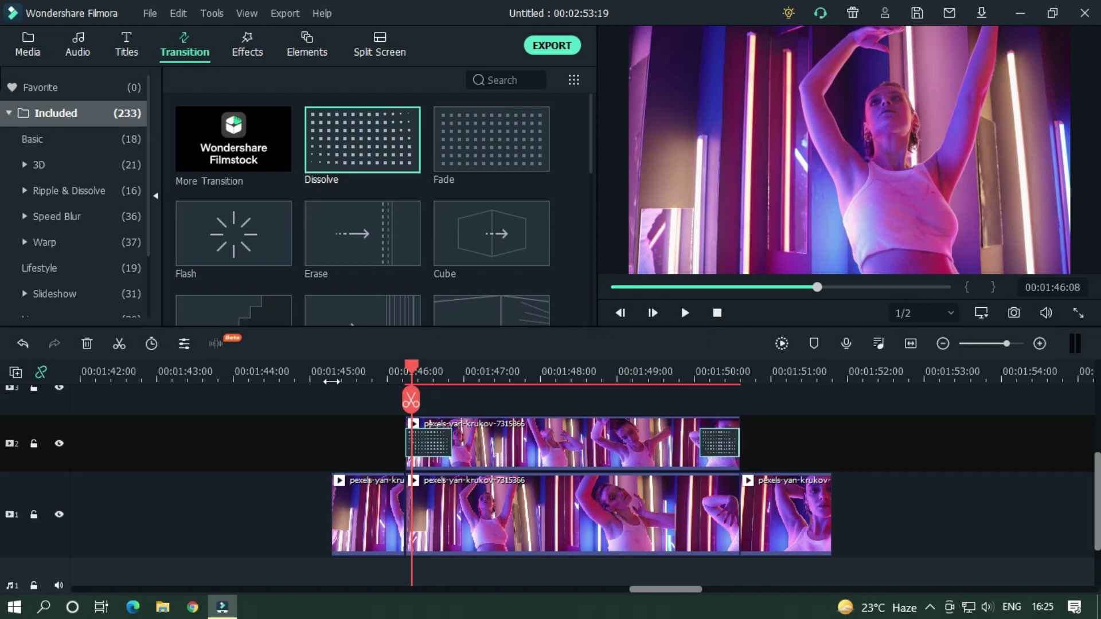
Step: Scale the upper copy to 150% and play back the ghost effect from about 1:45
{"action": "double_click", "coordinate": [573, 428]}
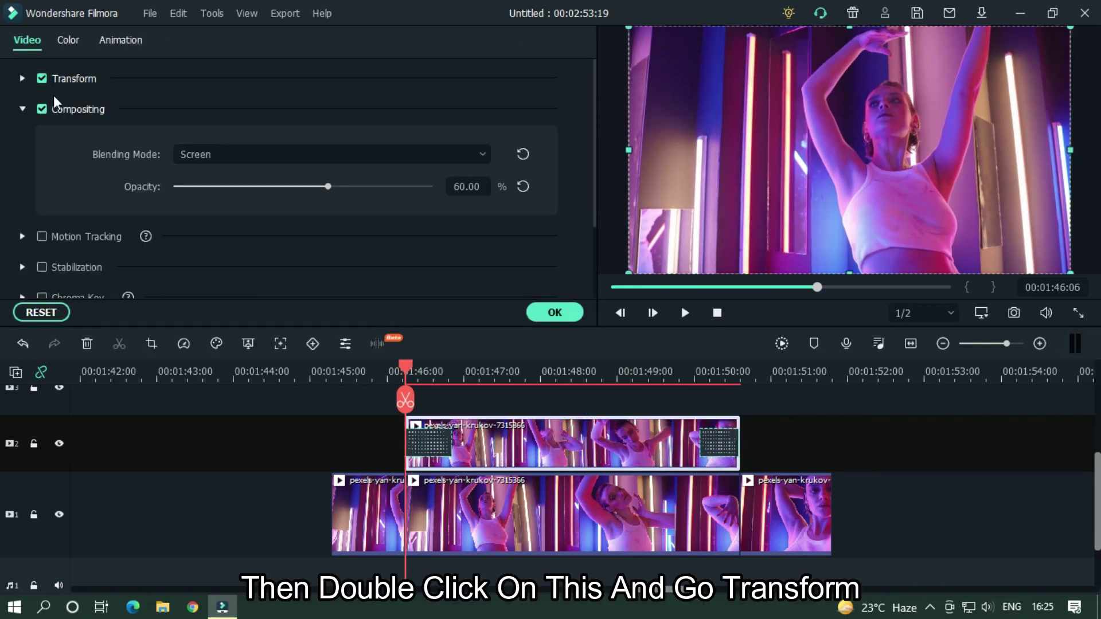
{"action": "left_click", "coordinate": [26, 78]}
{"action": "left_click_drag", "start_coordinate": [452, 189], "coordinate": [454, 183]}
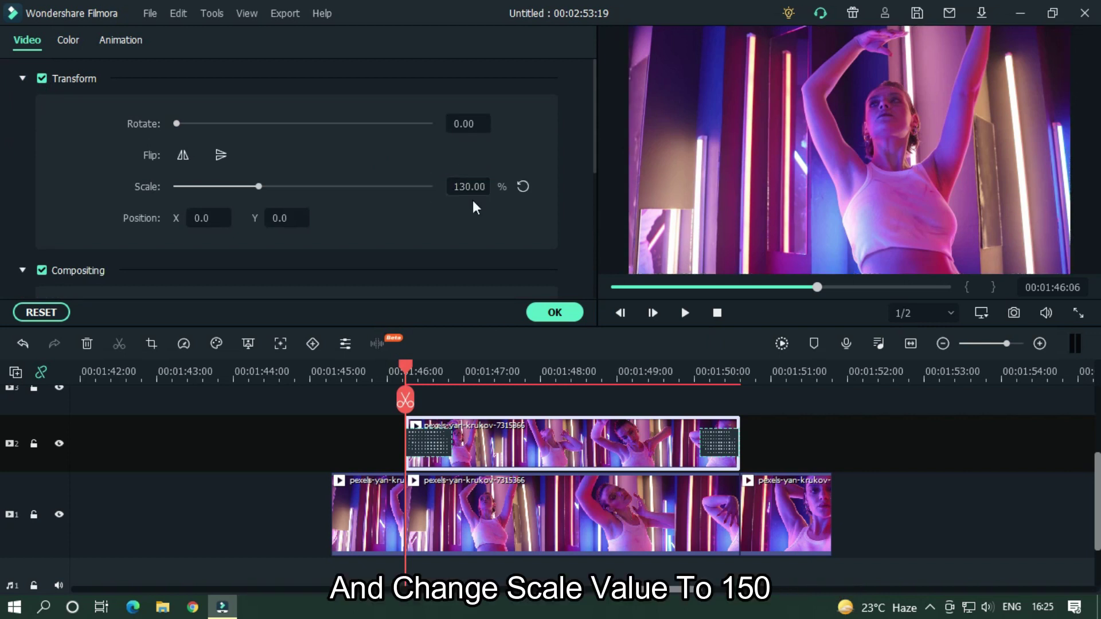
{"action": "left_click", "coordinate": [482, 374]}
{"action": "type", "text": "150"}
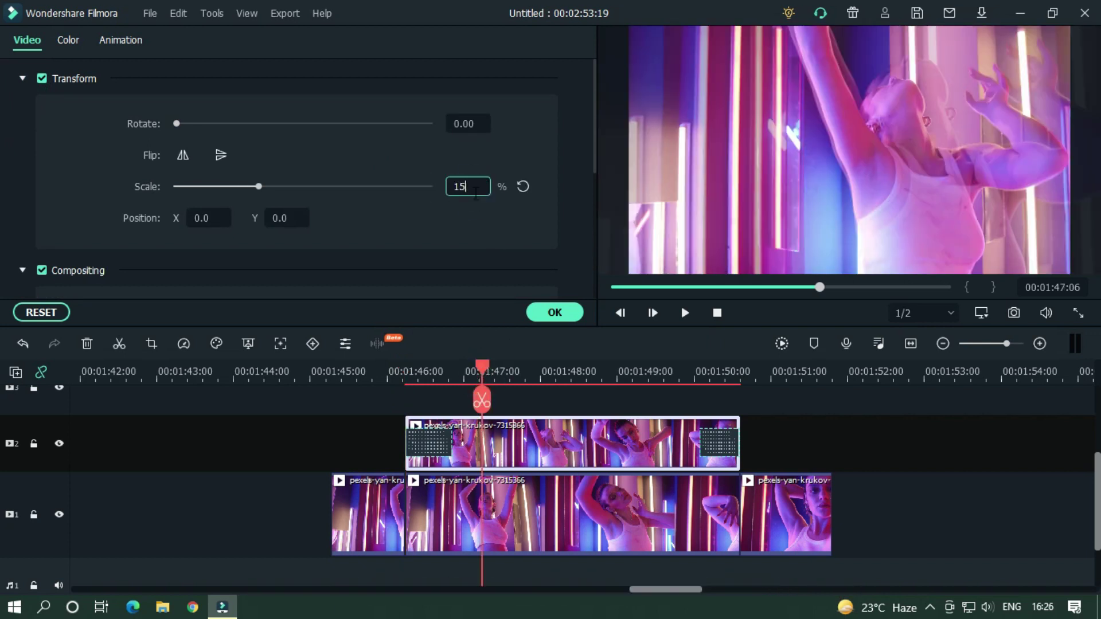
{"action": "key", "text": "Return"}
{"action": "left_click", "coordinate": [319, 373]}
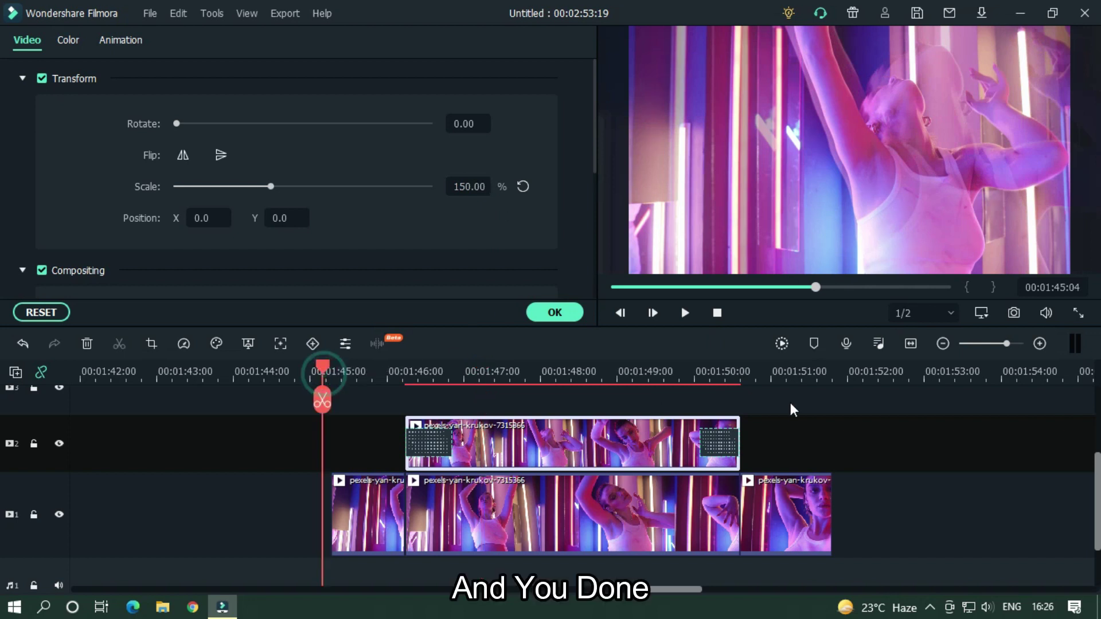
{"action": "key", "text": "space"}
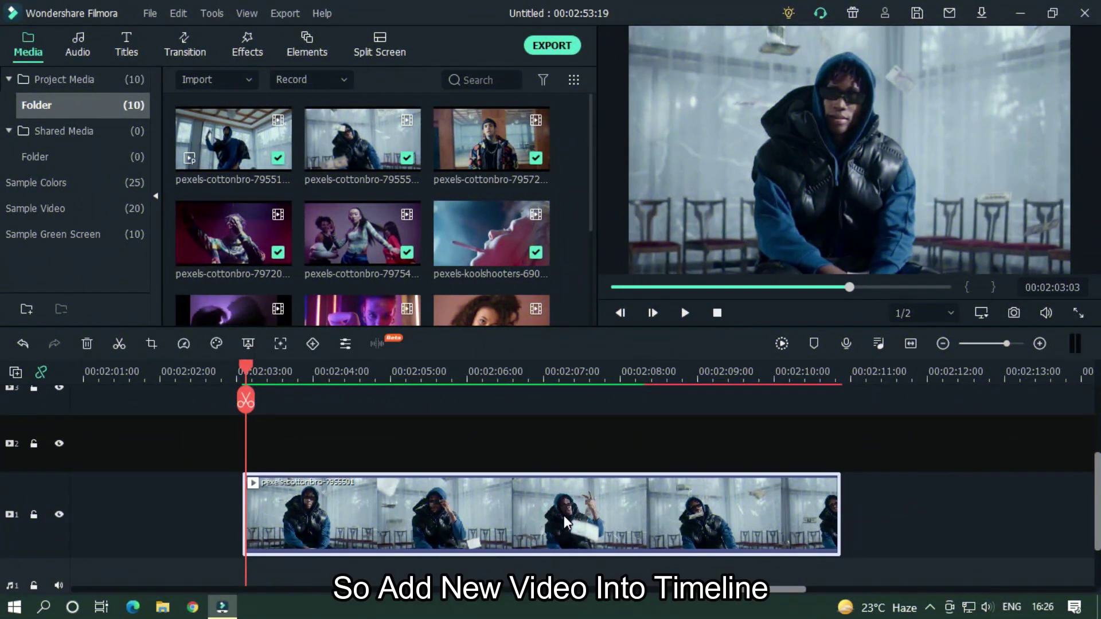
Step: Add the Glitch Distortion overlay from the Tv Static overlays above the clip
{"action": "left_click", "coordinate": [250, 47]}
{"action": "left_click", "coordinate": [63, 166]}
{"action": "left_click", "coordinate": [536, 81]}
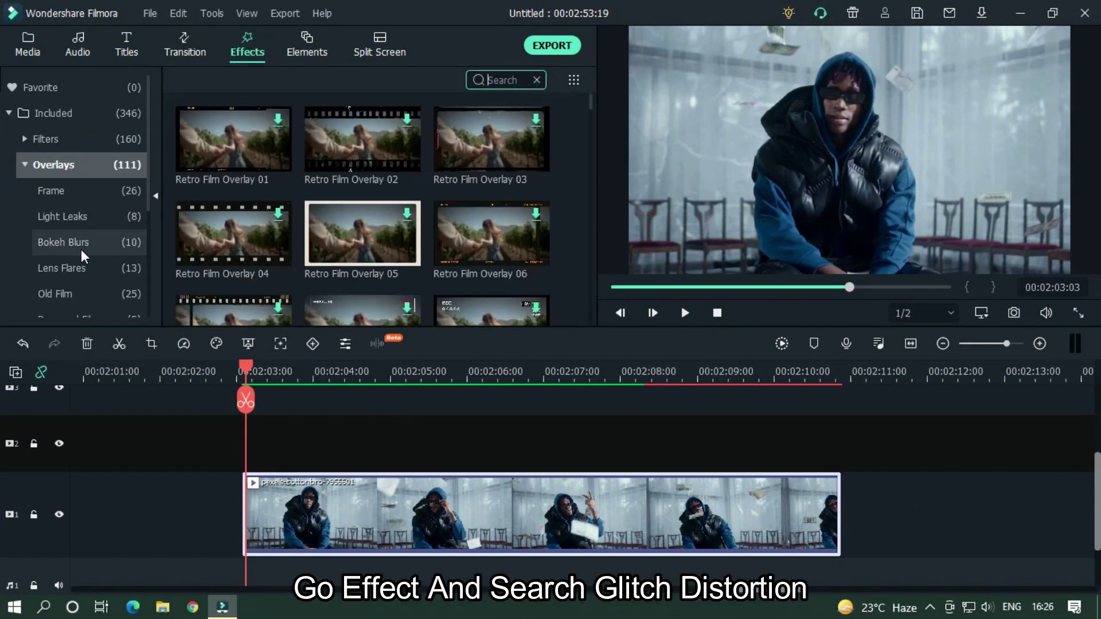
{"action": "scroll", "coordinate": [79, 247], "scroll_direction": "down", "scroll_amount": 3}
{"action": "left_click", "coordinate": [75, 167]}
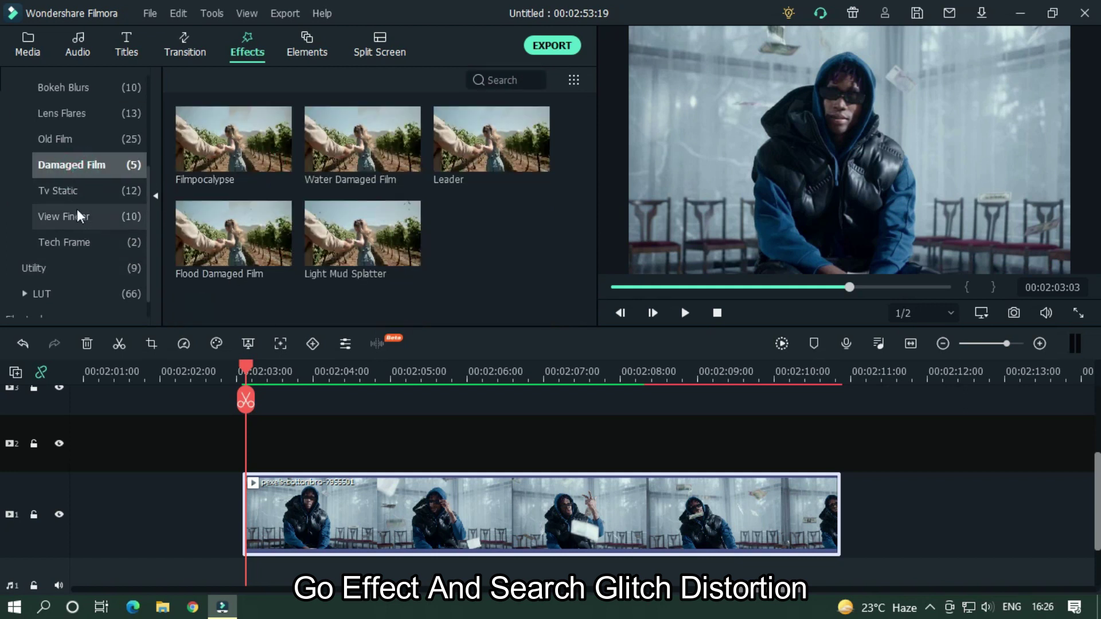
{"action": "left_click", "coordinate": [63, 190]}
{"action": "scroll", "coordinate": [459, 201], "scroll_direction": "down", "scroll_amount": 3}
{"action": "mouse_move", "coordinate": [494, 267]}
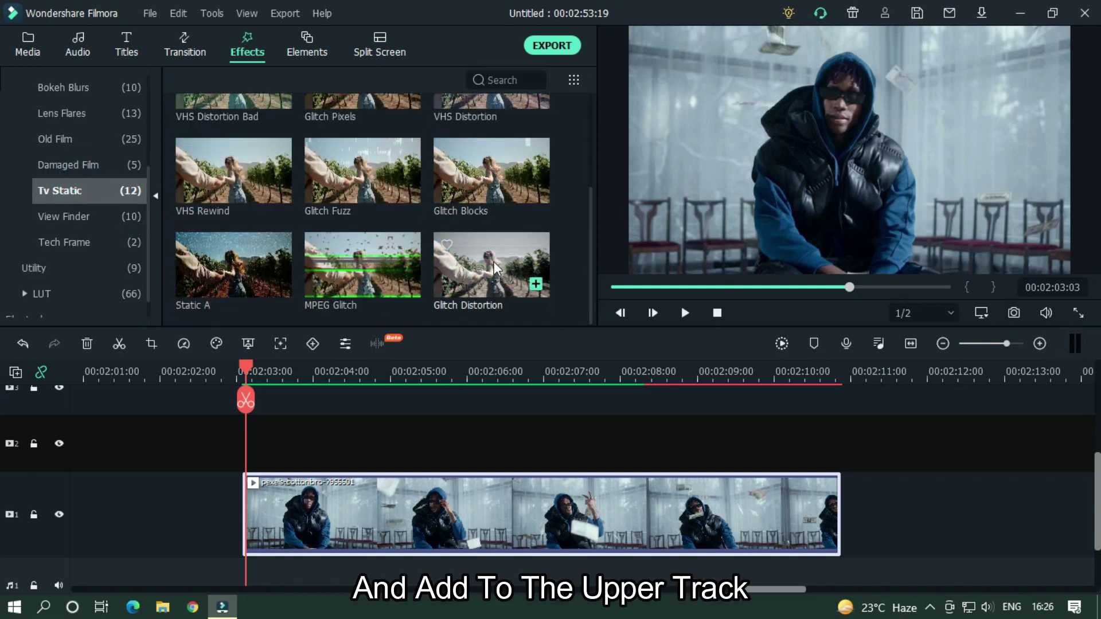
{"action": "left_click_drag", "start_coordinate": [446, 323], "coordinate": [316, 442]}
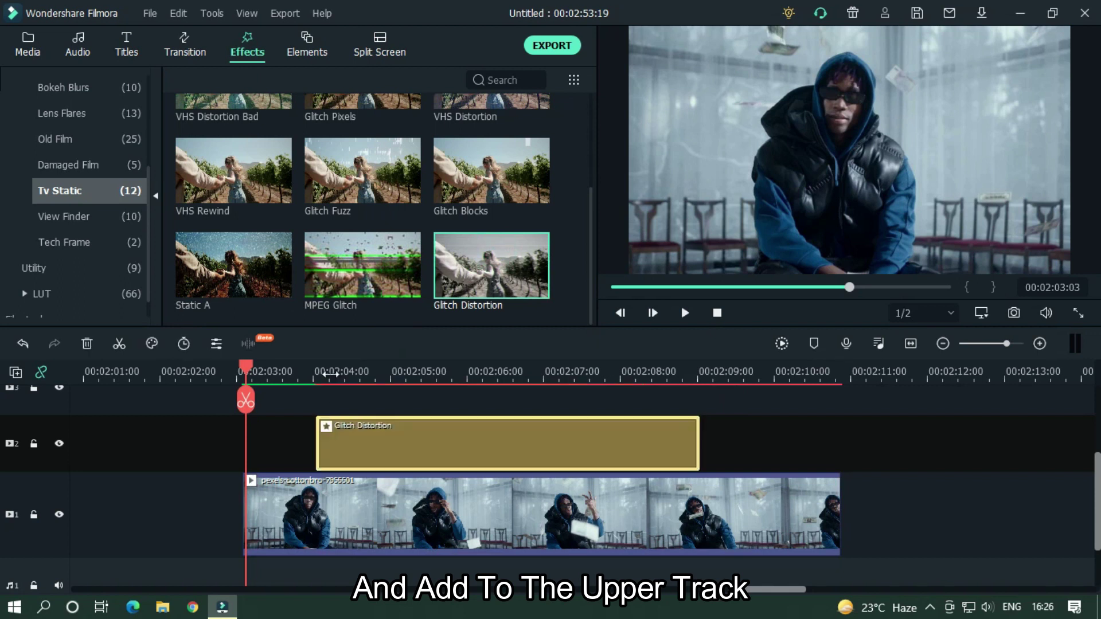
Step: Trim Glitch Distortion to five frames, 00:02:04:00 to 00:02:04:05
{"action": "left_click", "coordinate": [315, 370]}
{"action": "scroll", "coordinate": [386, 369], "scroll_direction": "up", "scroll_amount": 3}
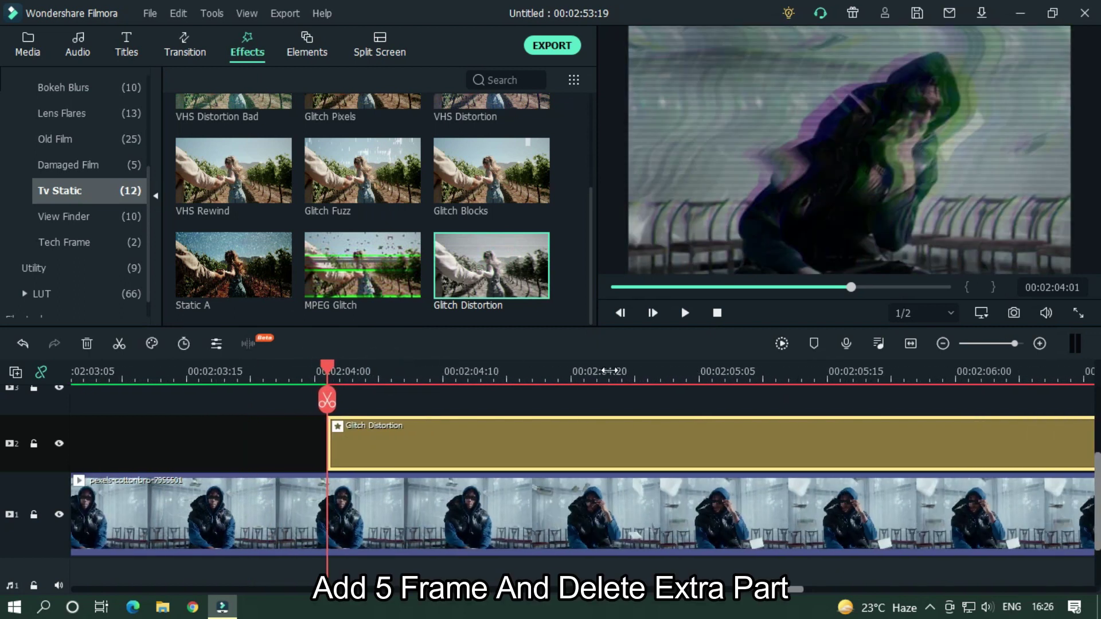
{"action": "left_click_drag", "start_coordinate": [335, 435], "coordinate": [323, 435]}
{"action": "left_click", "coordinate": [378, 370]}
{"action": "left_click", "coordinate": [378, 399]}
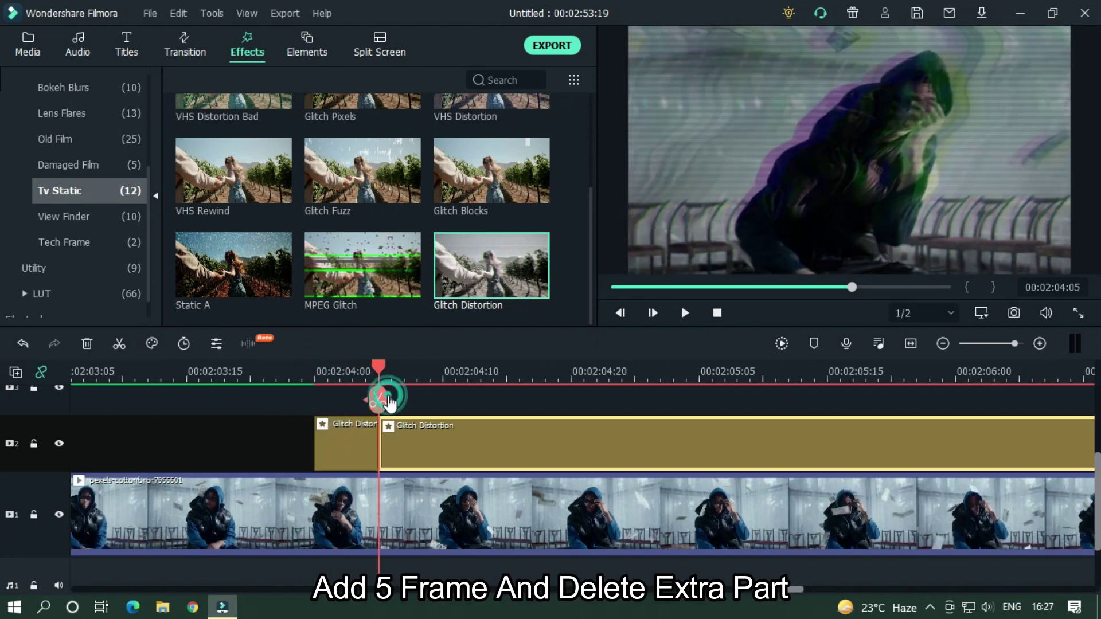
{"action": "left_click", "coordinate": [425, 436]}
{"action": "key", "text": "Delete"}
Step: Place Static A on track 3, trim it to the same five frames, and set Alpha 70
{"action": "scroll", "coordinate": [425, 433], "scroll_direction": "up", "scroll_amount": 1}
{"action": "left_click_drag", "start_coordinate": [235, 259], "coordinate": [322, 449]}
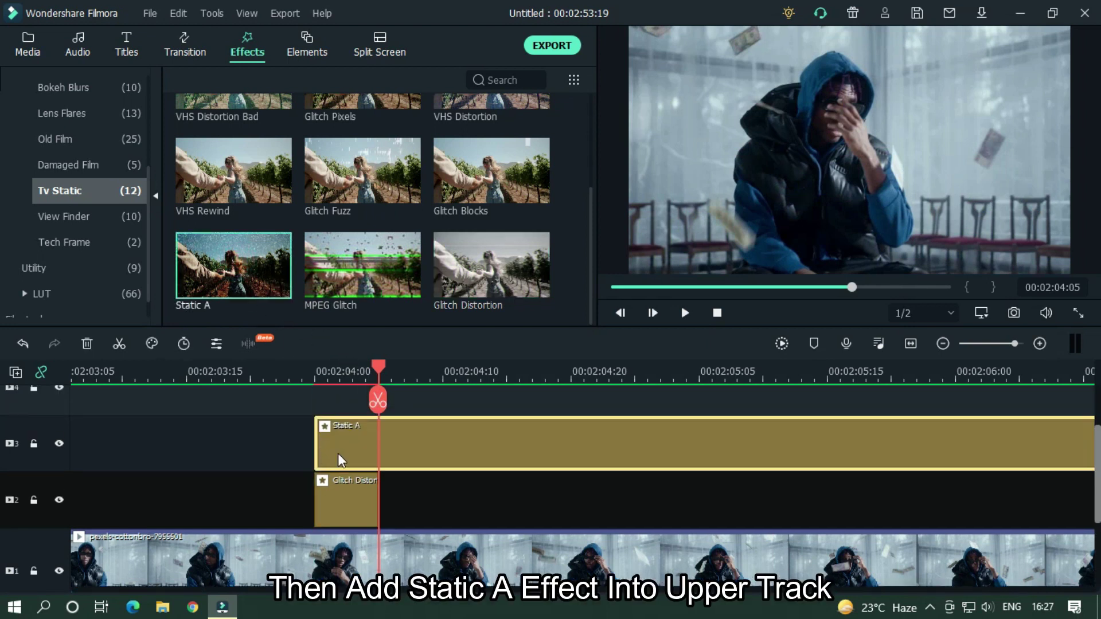
{"action": "left_click", "coordinate": [377, 400]}
{"action": "key", "text": "Delete"}
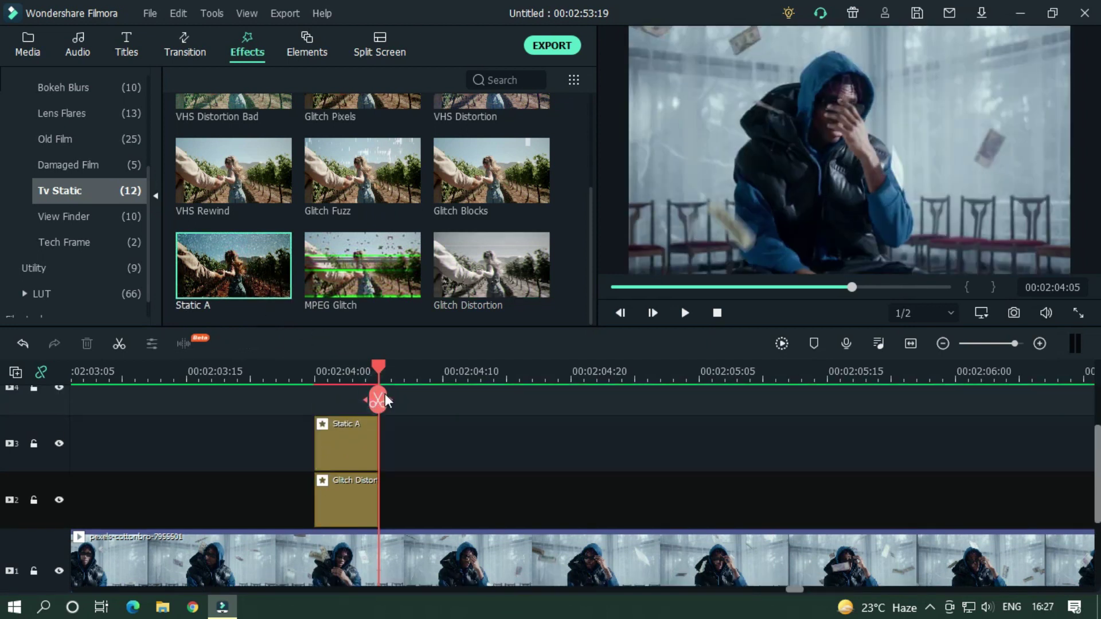
{"action": "double_click", "coordinate": [356, 432]}
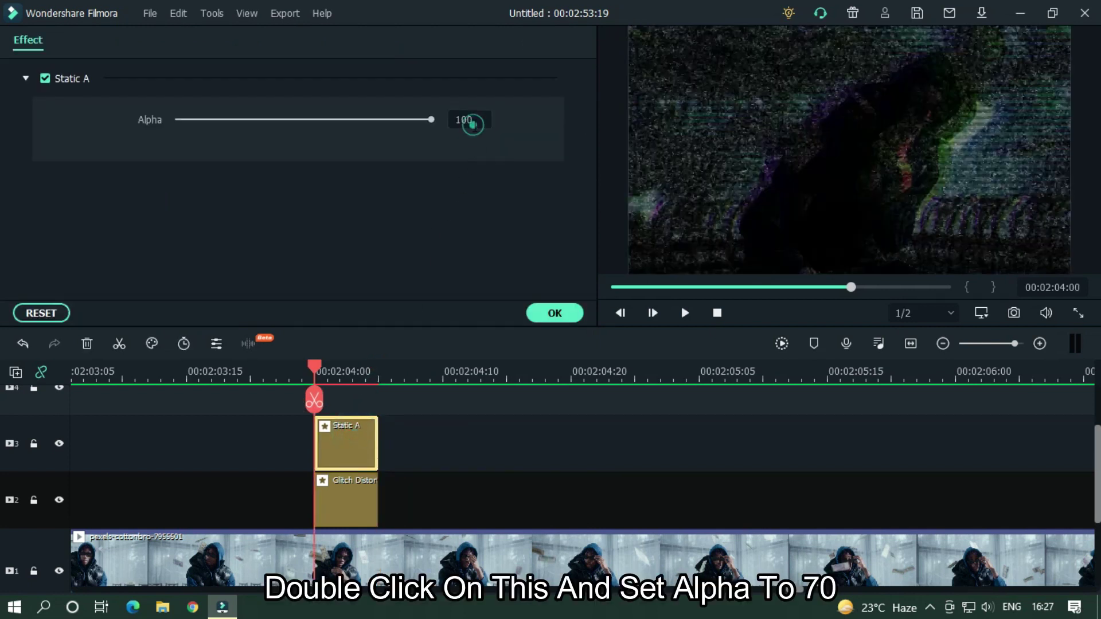
{"action": "type", "text": "70"}
{"action": "key", "text": "Return"}
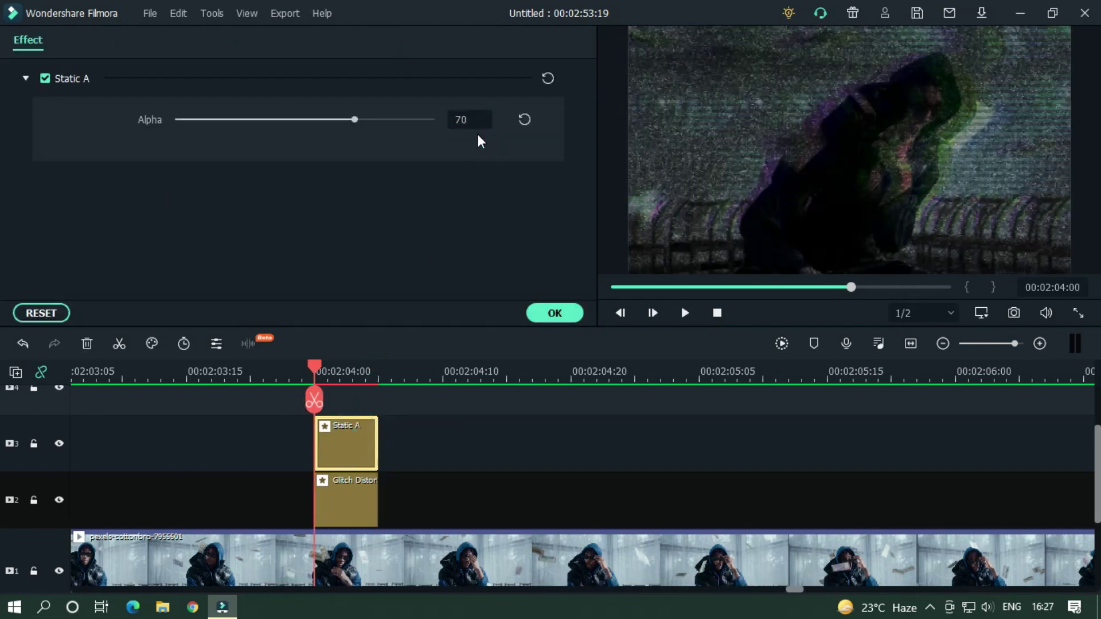
{"action": "left_click", "coordinate": [555, 314]}
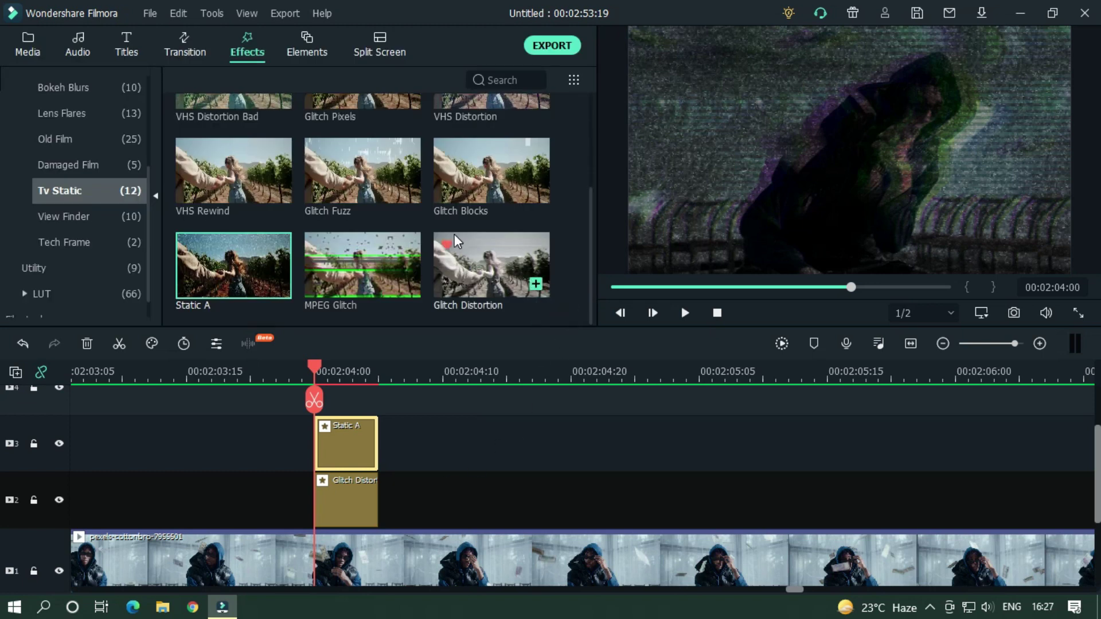
Step: Add Glitch Lines above and trim it at 00:02:04:05
{"action": "scroll", "coordinate": [454, 234], "scroll_direction": "up", "scroll_amount": 3}
{"action": "left_click_drag", "start_coordinate": [364, 150], "coordinate": [405, 393]}
{"action": "left_click", "coordinate": [380, 378]}
{"action": "scroll", "coordinate": [440, 439], "scroll_direction": "up", "scroll_amount": 1}
{"action": "left_click", "coordinate": [379, 401]}
{"action": "key", "text": "Delete"}
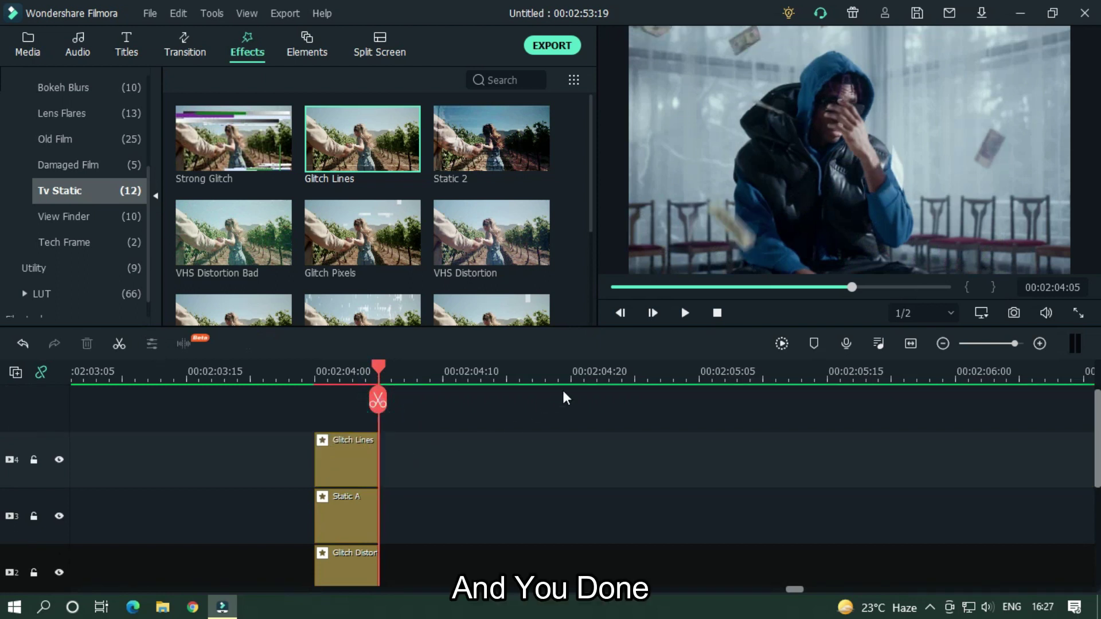
Step: Select the three stacked effect clips and paste three copies further along the timeline
{"action": "scroll", "coordinate": [564, 393], "scroll_direction": "down", "scroll_amount": 1}
{"action": "left_click_drag", "start_coordinate": [415, 493], "coordinate": [315, 382]}
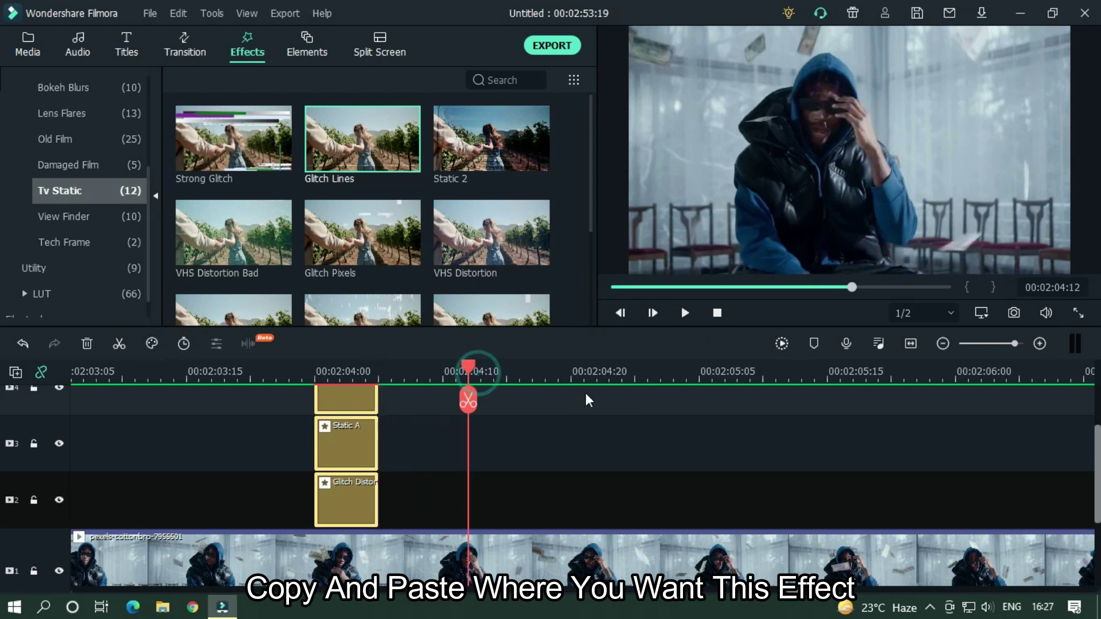
{"action": "key", "text": "ctrl+v"}
{"action": "left_click", "coordinate": [660, 371]}
{"action": "key", "text": "ctrl+v"}
{"action": "left_click", "coordinate": [829, 372]}
{"action": "key", "text": "ctrl+v"}
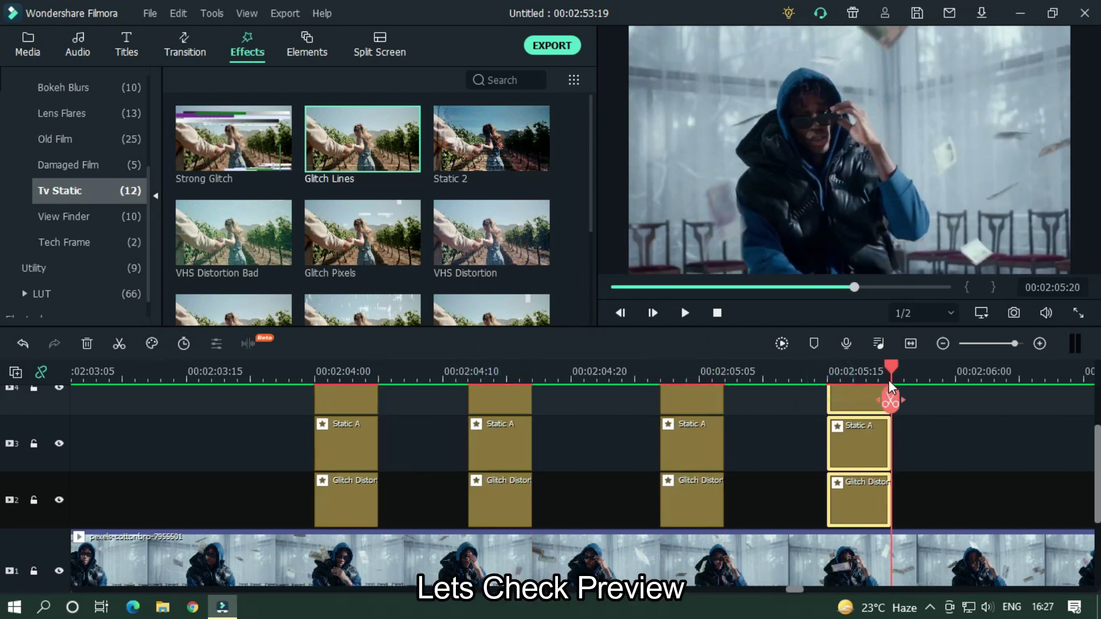
Step: Zoom out to view all effect groups and play back the result
{"action": "left_click", "coordinate": [943, 344]}
{"action": "left_click", "coordinate": [782, 344]}
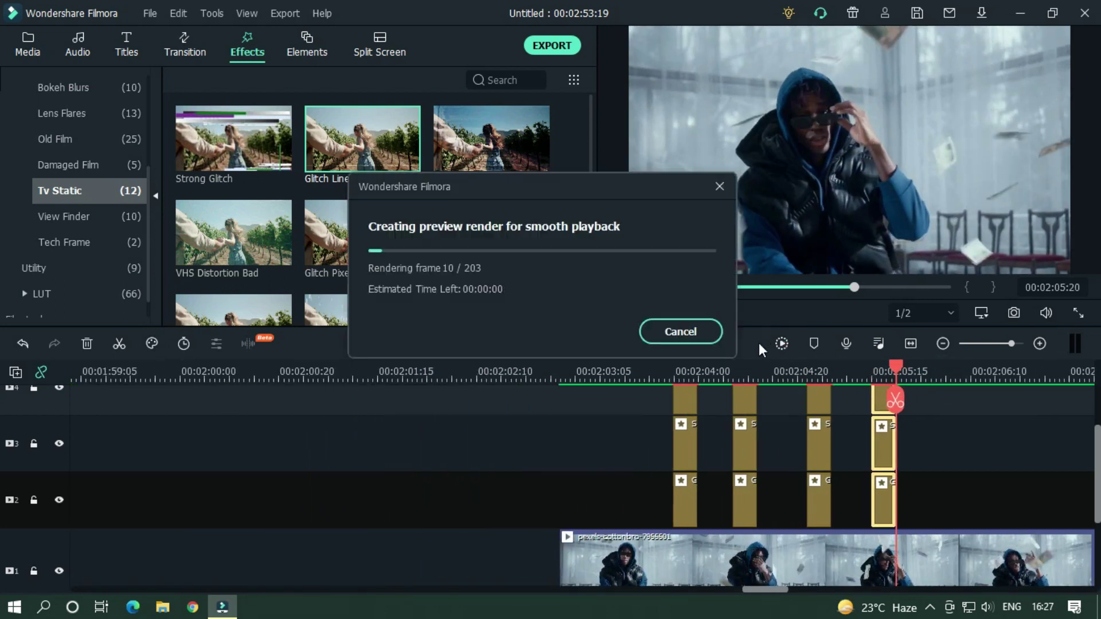
{"action": "left_click", "coordinate": [702, 337]}
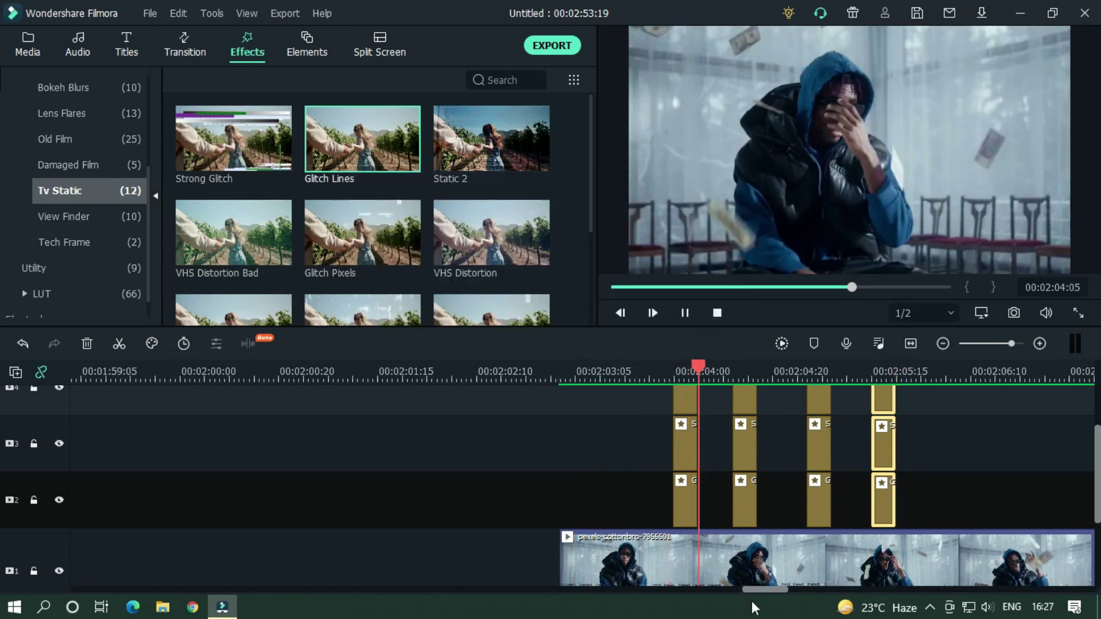
{"action": "left_click_drag", "start_coordinate": [753, 596], "coordinate": [771, 596]}
{"action": "left_click", "coordinate": [279, 370]}
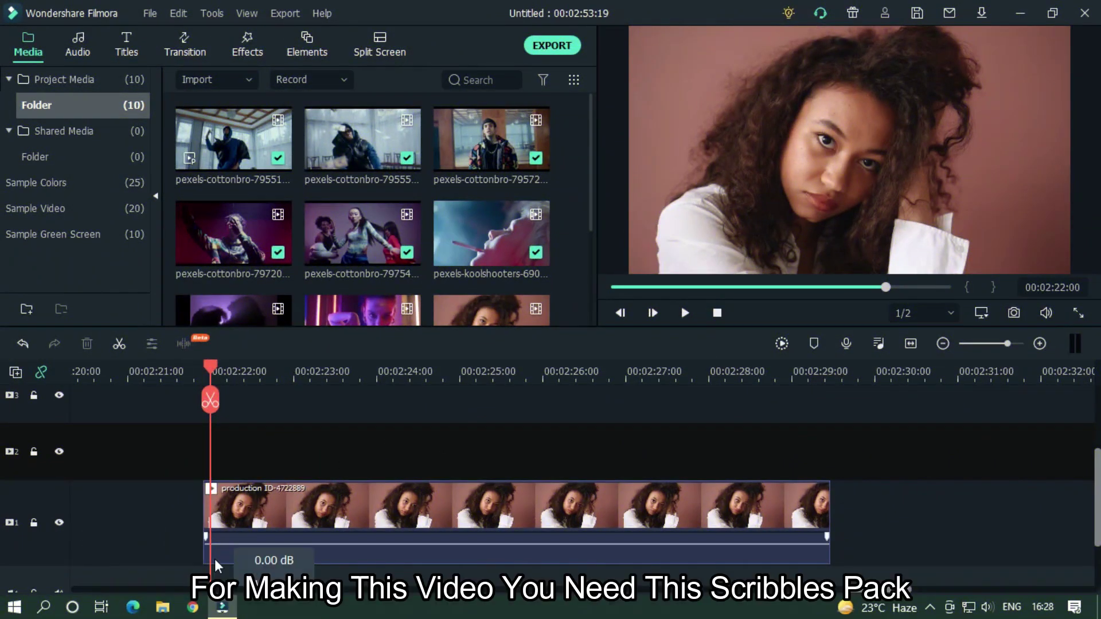
Step: Open the Neon FX Pack folder in File Explorer and bring its window back over Filmora
{"action": "left_click", "coordinate": [165, 609]}
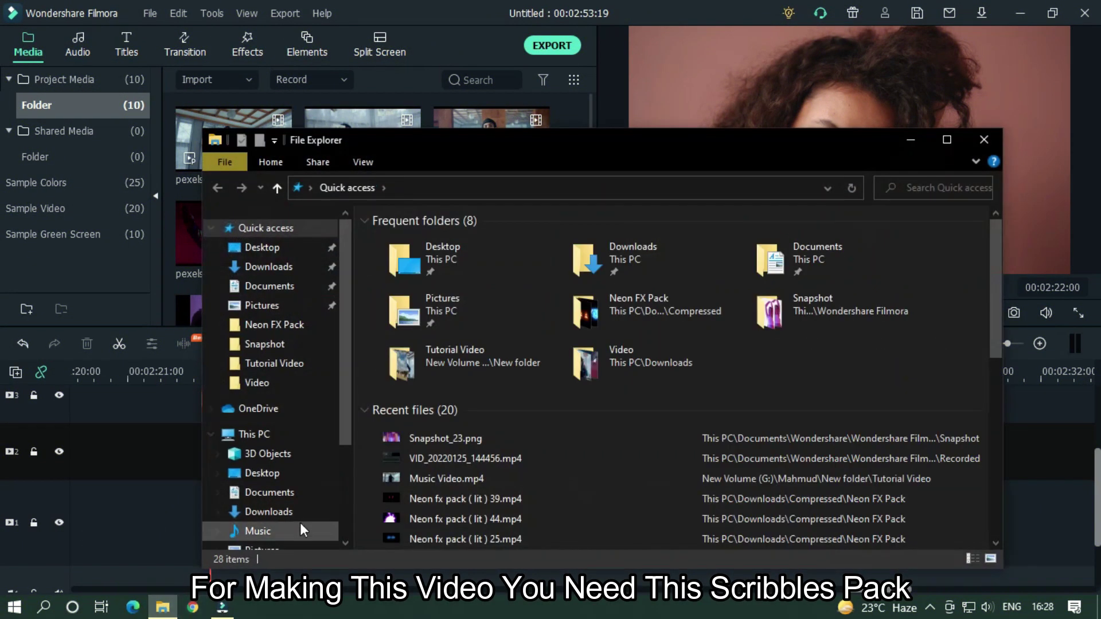
{"action": "left_click", "coordinate": [287, 325]}
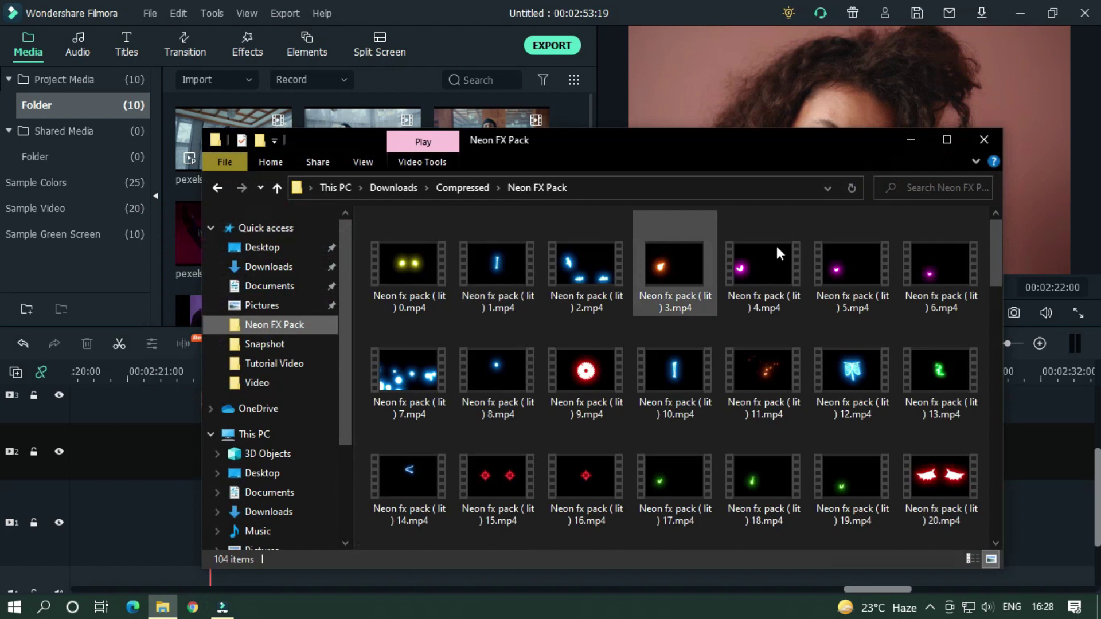
{"action": "left_click", "coordinate": [910, 140]}
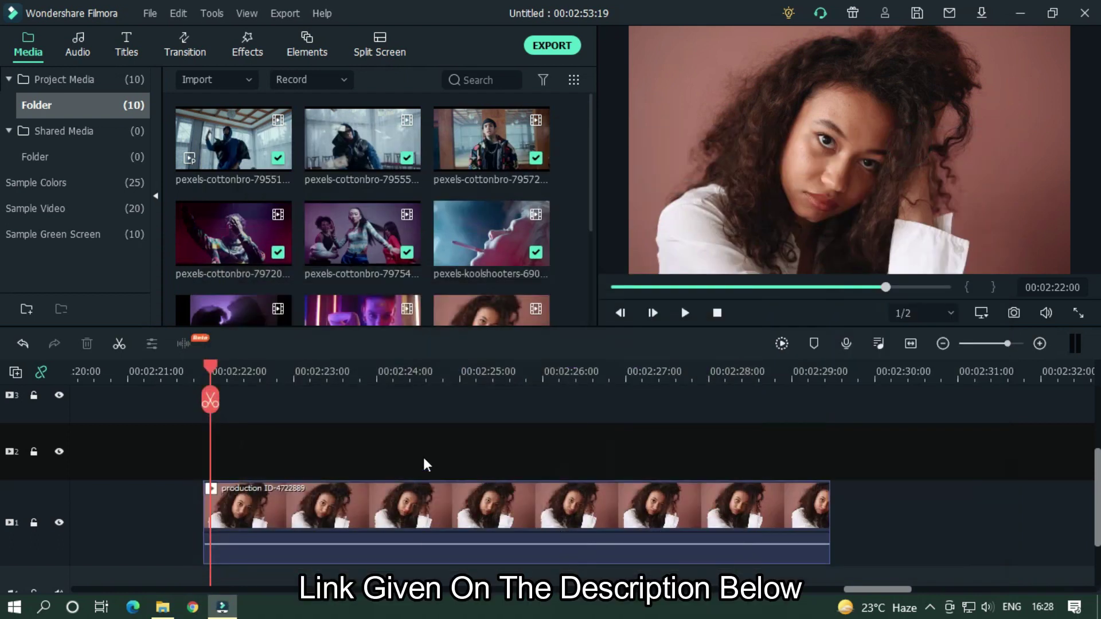
{"action": "left_click", "coordinate": [163, 607]}
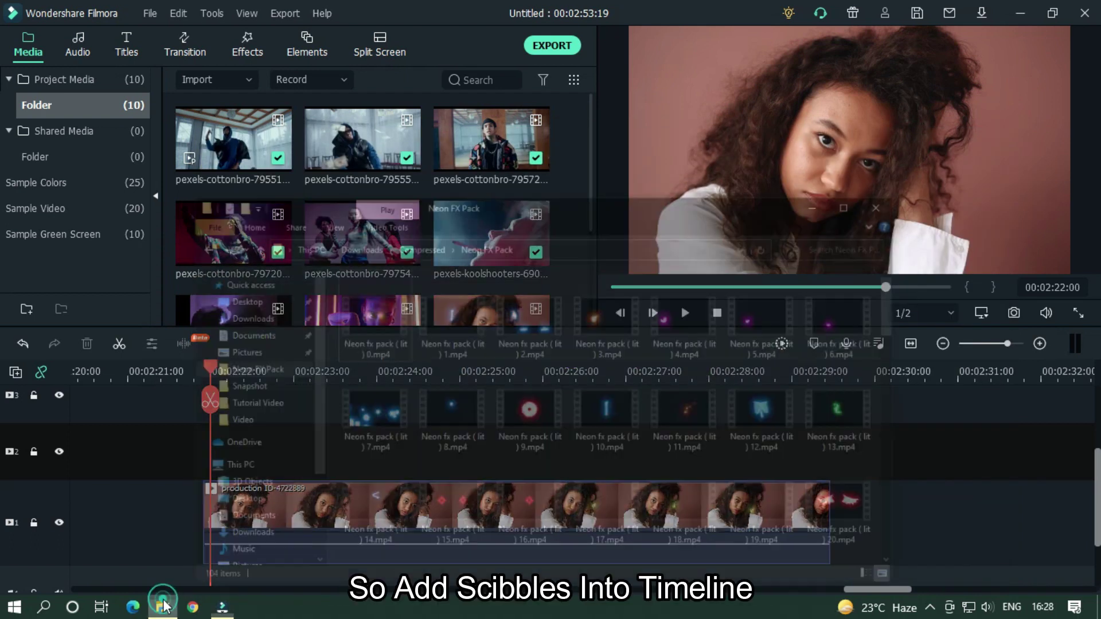
Step: Import Neon fx pack ( lit ) 28.mp4 into the Media bin, preview it, and set the playhead to 00:02:22:01
{"action": "scroll", "coordinate": [697, 370], "scroll_direction": "down", "scroll_amount": 5}
{"action": "scroll", "coordinate": [696, 367], "scroll_direction": "up", "scroll_amount": 7}
{"action": "scroll", "coordinate": [697, 367], "scroll_direction": "down", "scroll_amount": 3}
{"action": "left_click", "coordinate": [421, 401]}
{"action": "left_click_drag", "start_coordinate": [421, 400], "coordinate": [370, 264]}
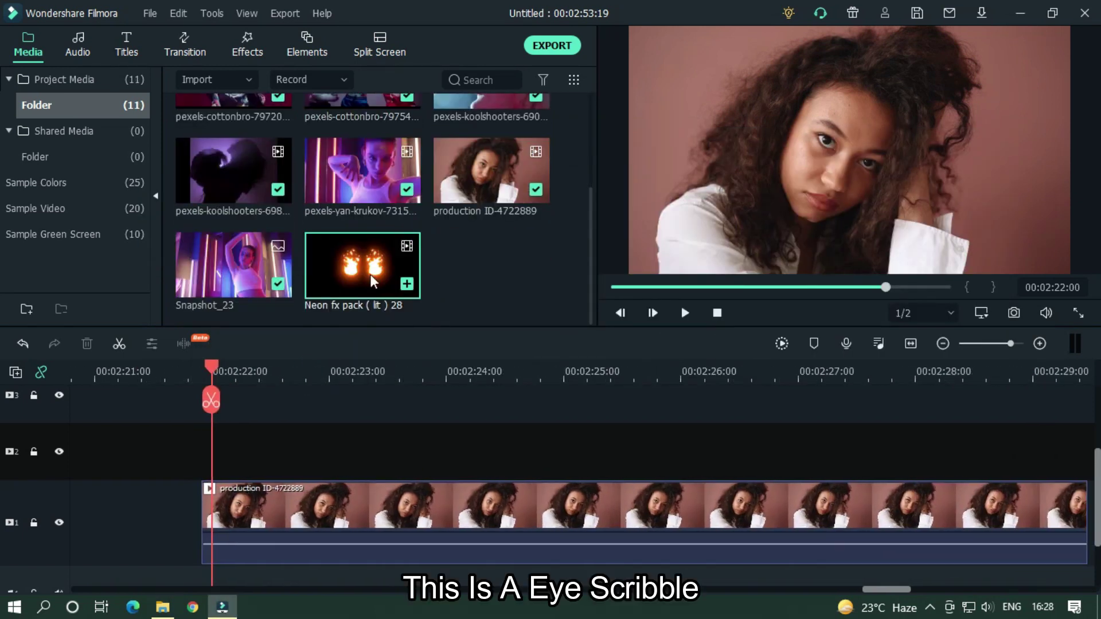
{"action": "left_click", "coordinate": [371, 265]}
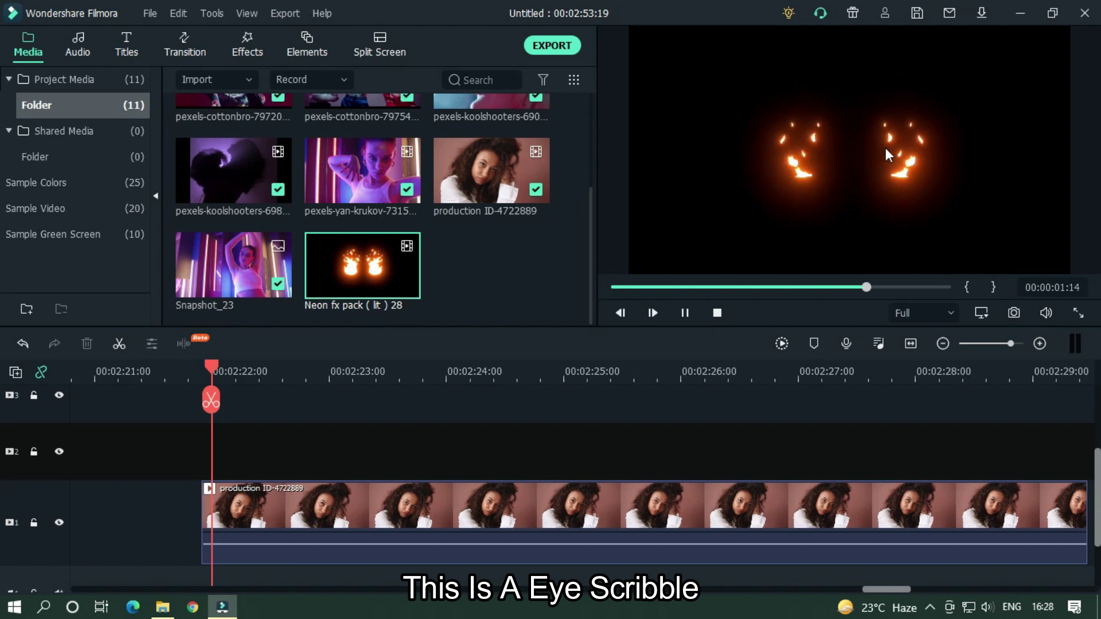
{"action": "left_click", "coordinate": [214, 367]}
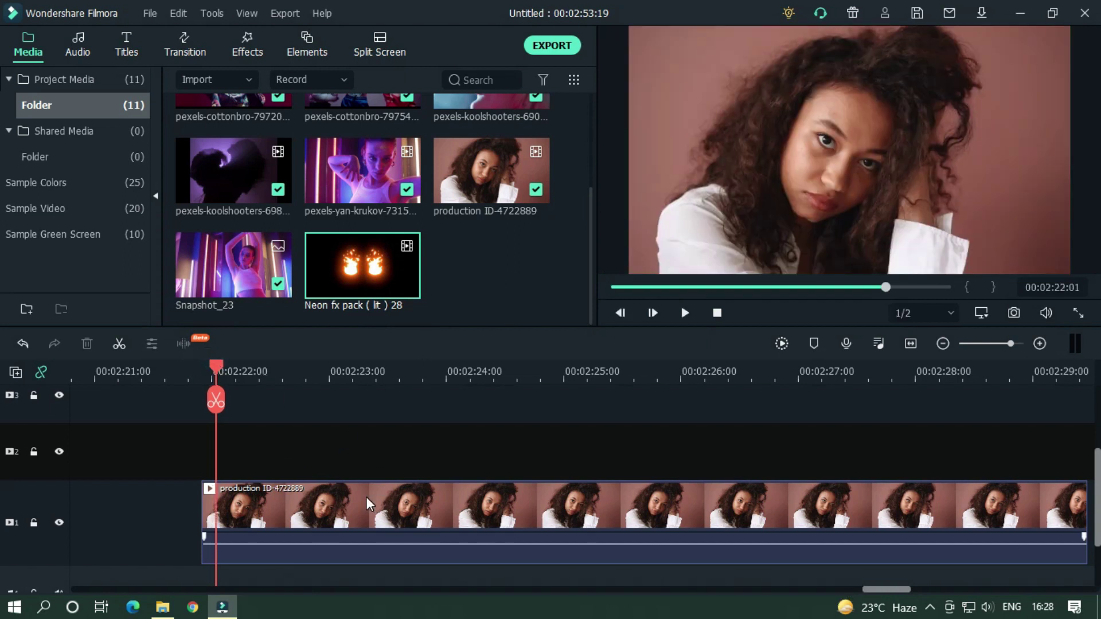
Step: Run motion tracking on the woman clip to follow her eye
{"action": "double_click", "coordinate": [366, 497]}
{"action": "left_click", "coordinate": [22, 139]}
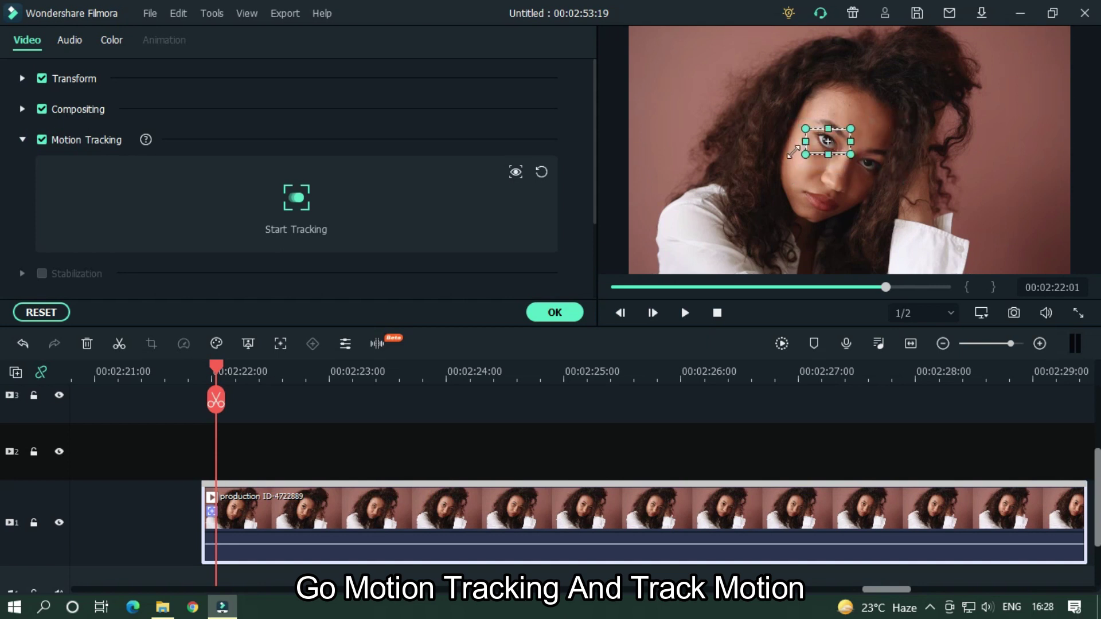
{"action": "left_click", "coordinate": [297, 198]}
{"action": "left_click", "coordinate": [555, 312]}
Step: Place the fire-eye clip on track 2 with Screen blend, rotation 27, scale 60, Y 11
{"action": "left_click_drag", "start_coordinate": [328, 296], "coordinate": [256, 452]}
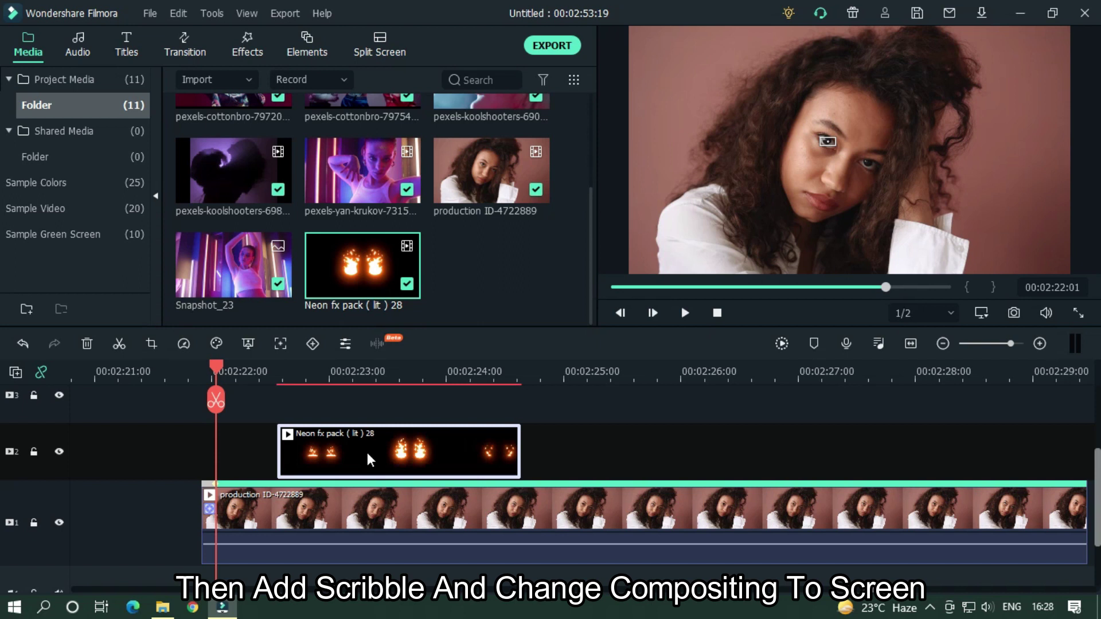
{"action": "double_click", "coordinate": [367, 452]}
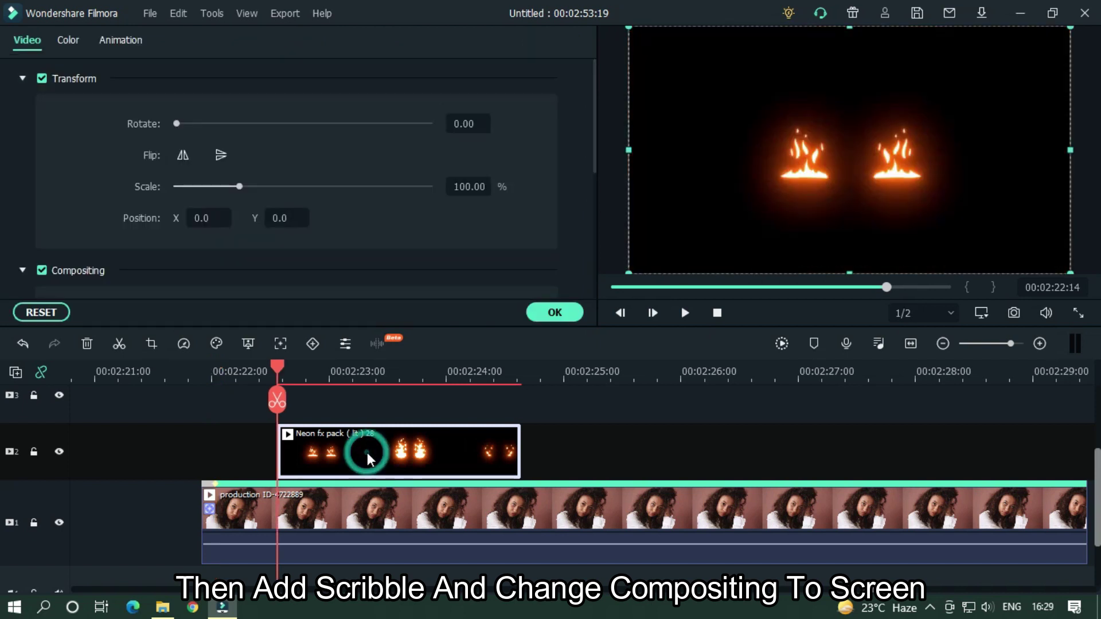
{"action": "left_click", "coordinate": [21, 80]}
{"action": "left_click", "coordinate": [205, 157]}
{"action": "left_click", "coordinate": [212, 346]}
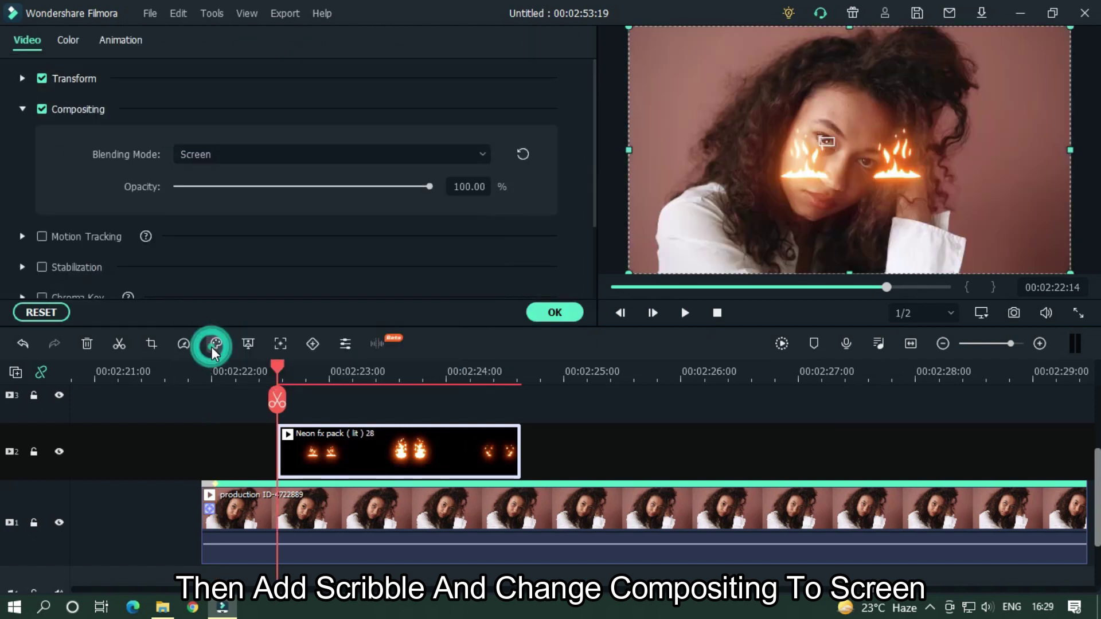
{"action": "left_click", "coordinate": [22, 79]}
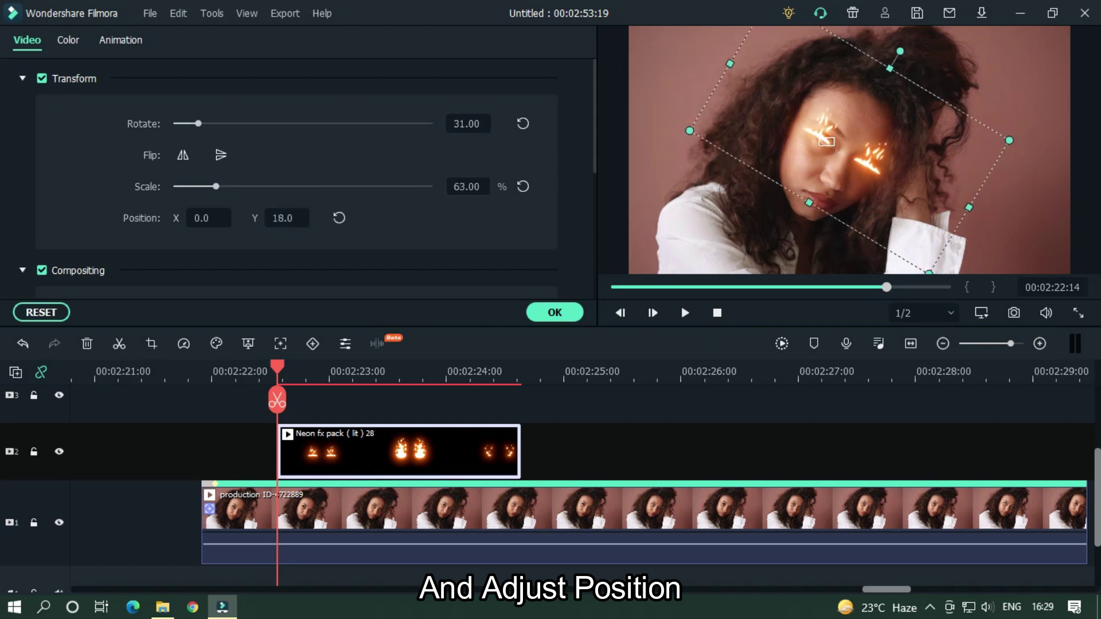
{"action": "left_click", "coordinate": [470, 124]}
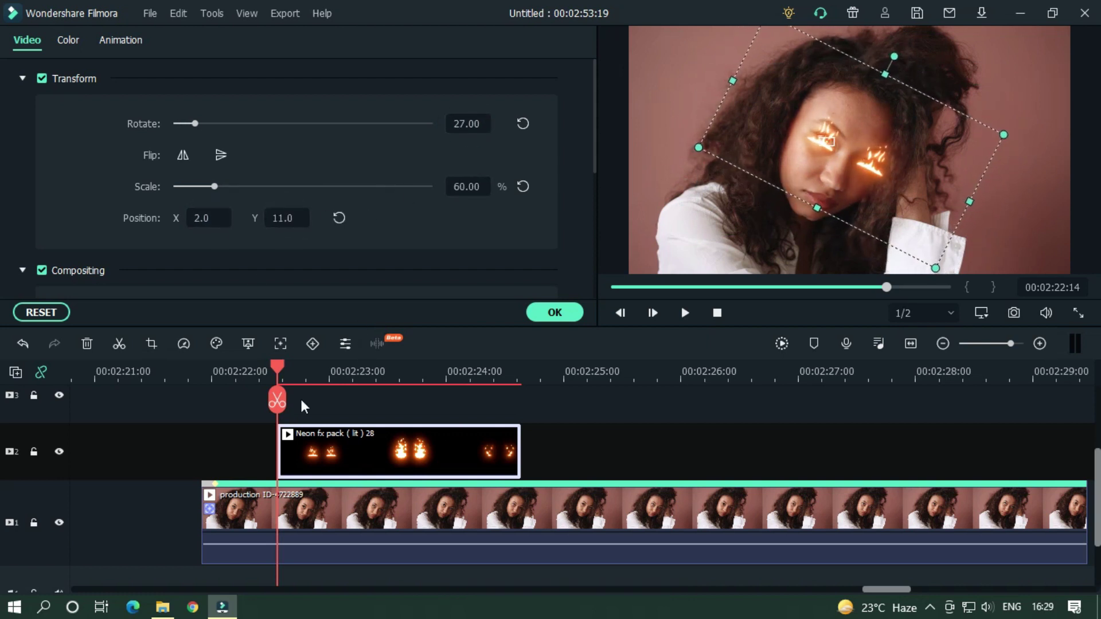
{"action": "double_click", "coordinate": [353, 505]}
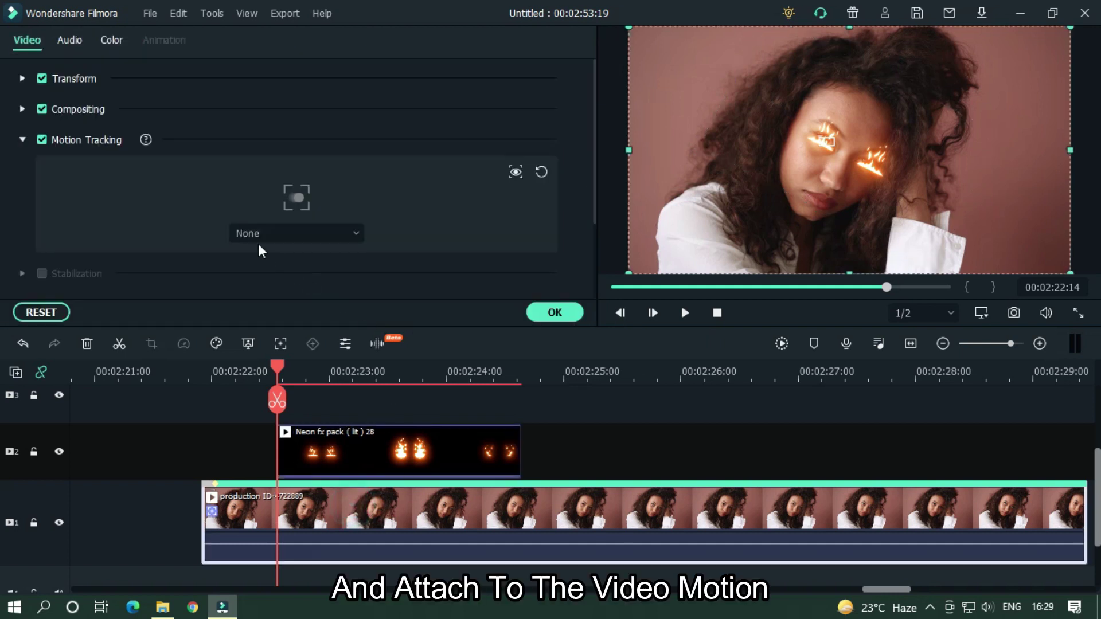
Step: Attach the fire-eye clip to the tracked eye and preview from 00:02:22:02
{"action": "left_click", "coordinate": [256, 230]}
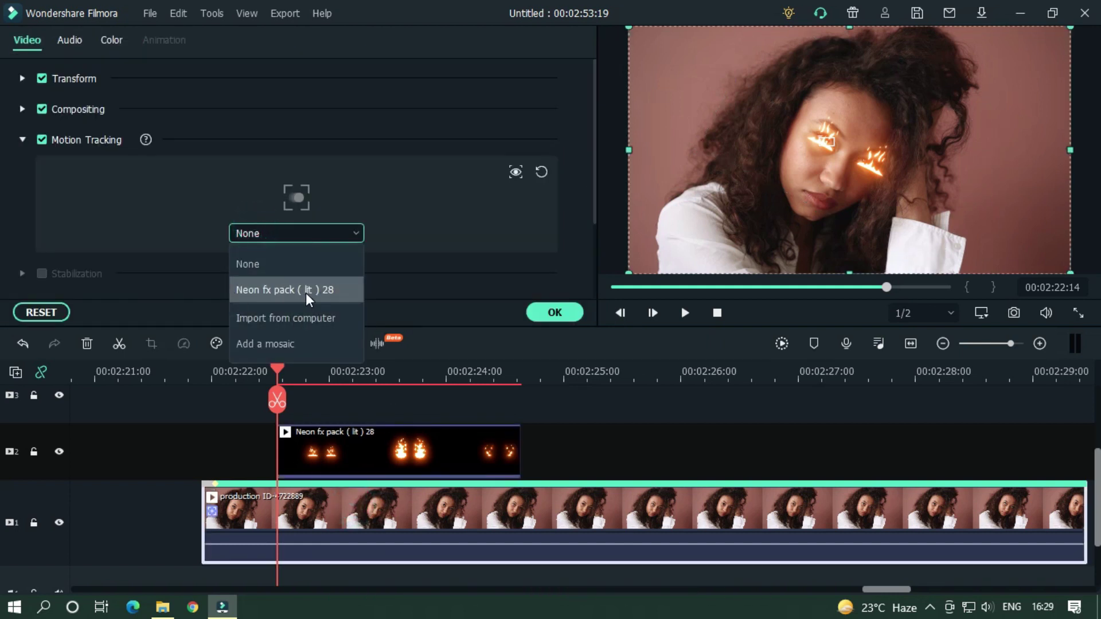
{"action": "left_click", "coordinate": [305, 291]}
{"action": "left_click", "coordinate": [221, 373]}
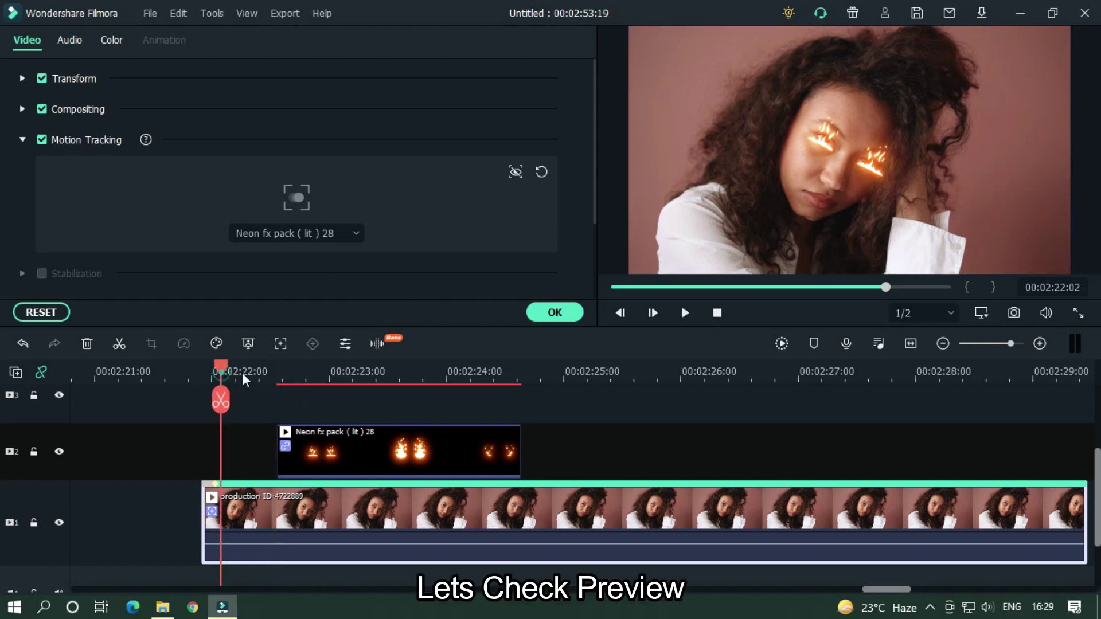
{"action": "left_click", "coordinate": [652, 426]}
{"action": "key", "text": "space"}
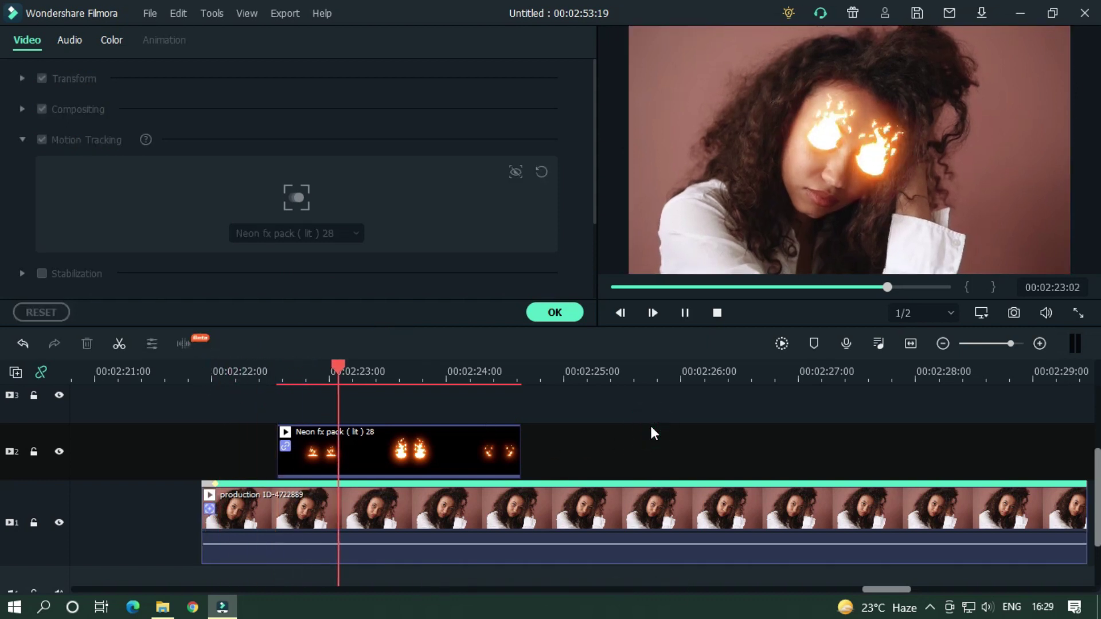
{"action": "key", "text": "space"}
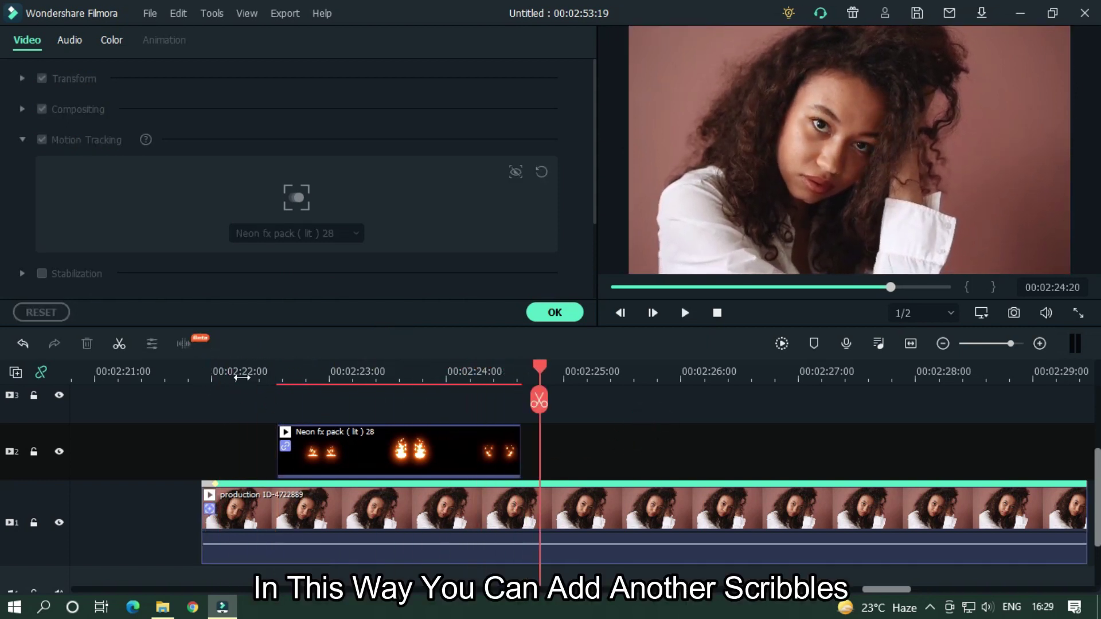
Step: Replay the fire-eye section and close the motion tracking settings
{"action": "left_click", "coordinate": [241, 373]}
{"action": "key", "text": "space"}
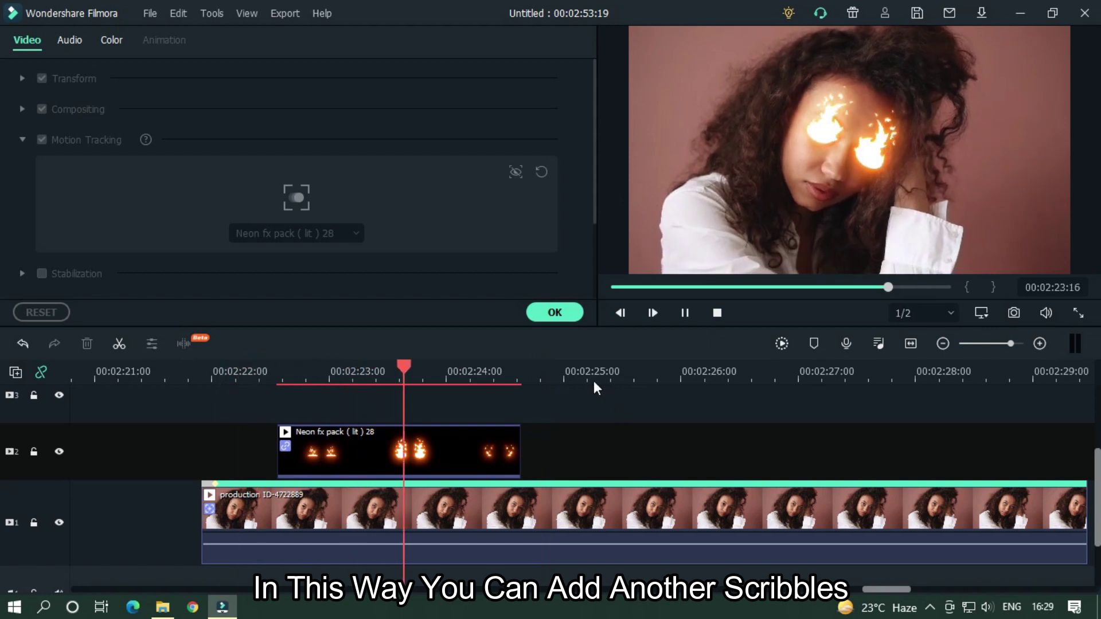
{"action": "left_click", "coordinate": [565, 313]}
{"action": "left_click", "coordinate": [163, 606]}
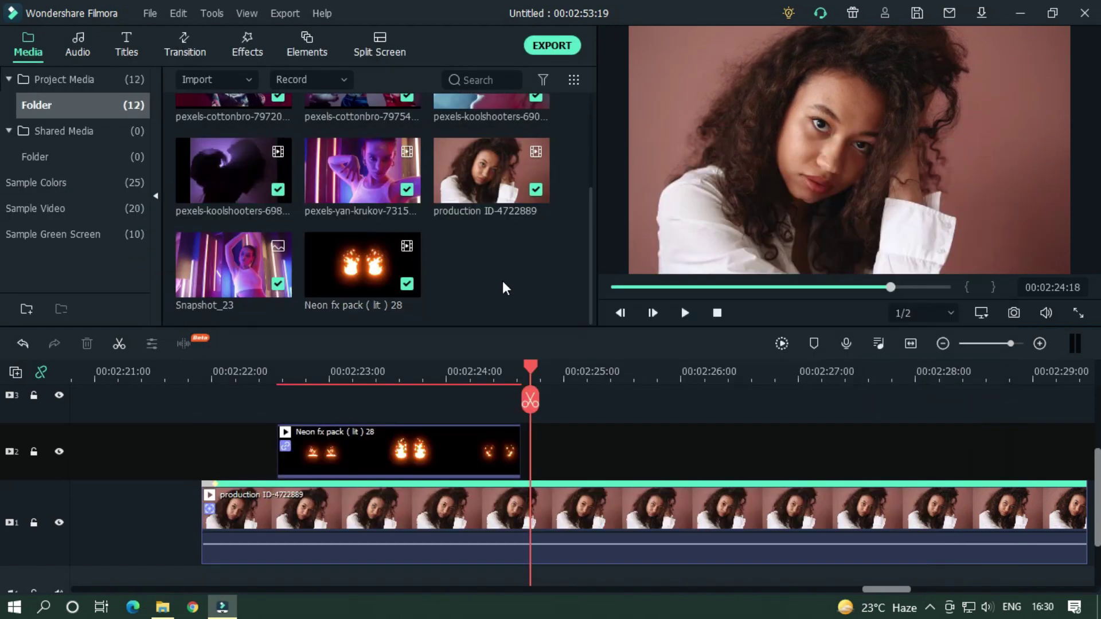
Step: Place the lightning scribble clip on track 3, open its settings, and preview it over the fire eyes
{"action": "left_click_drag", "start_coordinate": [491, 265], "coordinate": [365, 402]}
{"action": "double_click", "coordinate": [366, 419]}
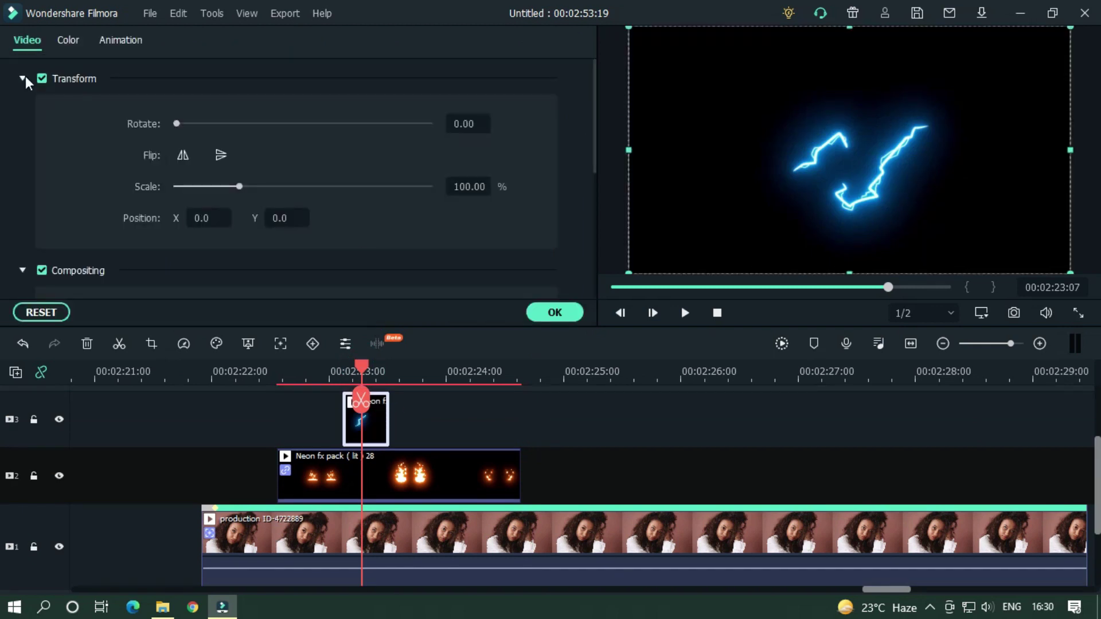
{"action": "left_click", "coordinate": [23, 79]}
{"action": "key", "text": "space"}
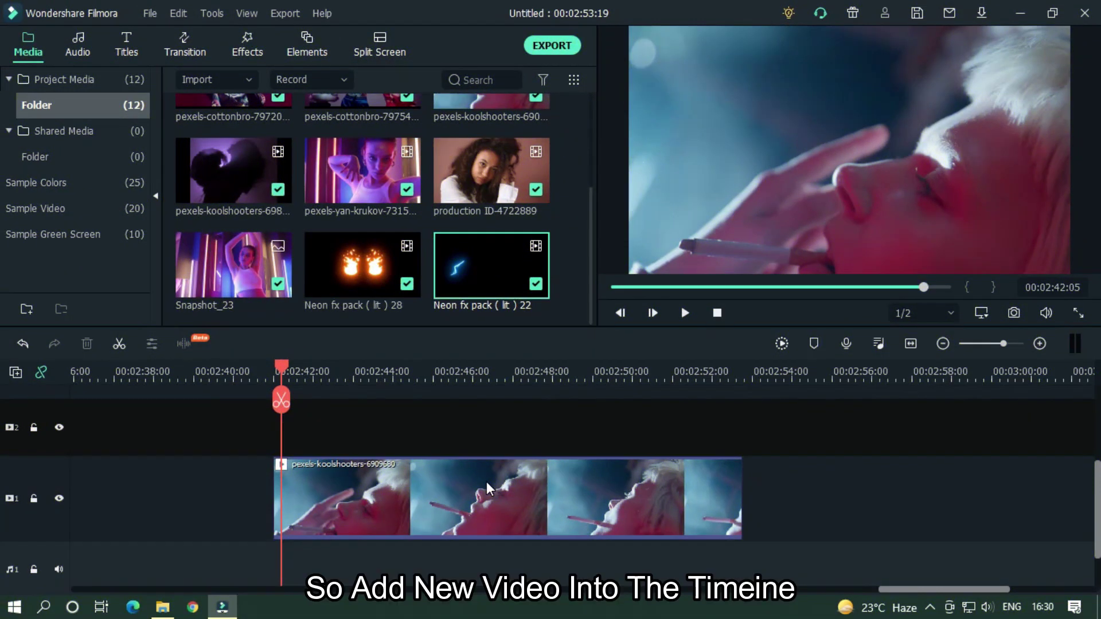
Step: Place the Mild shake filter on track 2 above the pexels-koolshooters-6909680 clip
{"action": "left_click", "coordinate": [487, 483]}
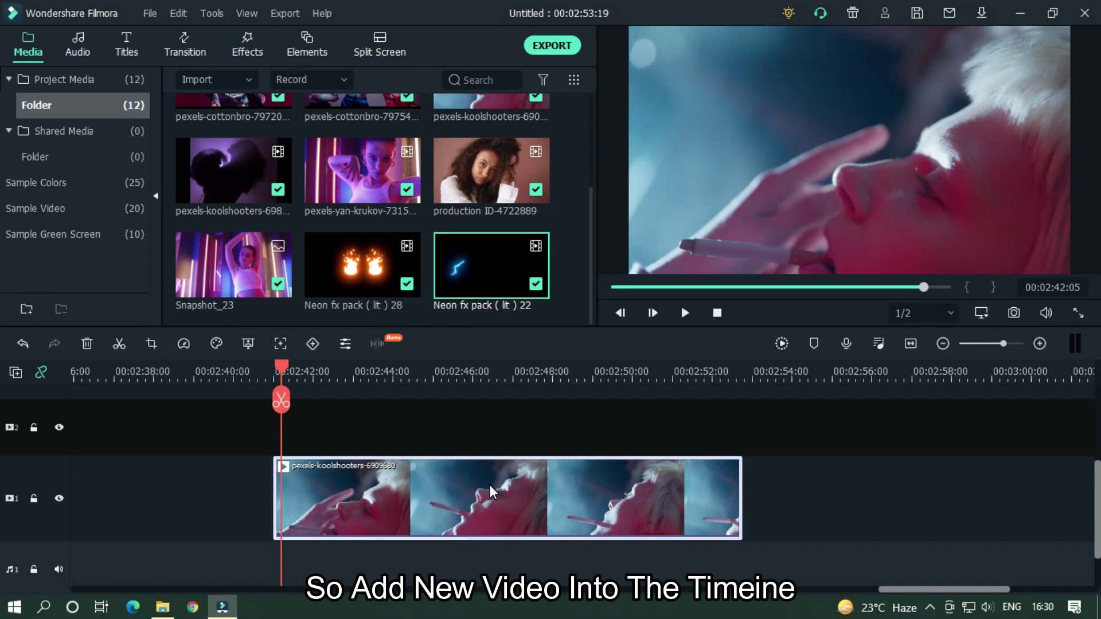
{"action": "left_click", "coordinate": [247, 43]}
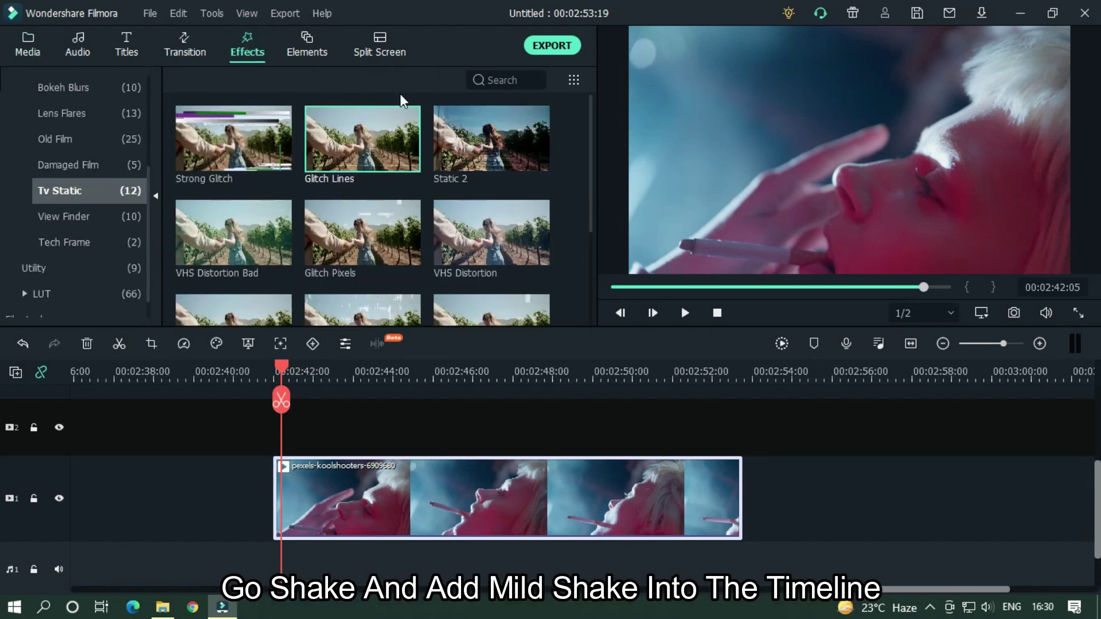
{"action": "scroll", "coordinate": [88, 171], "scroll_direction": "up", "scroll_amount": 3}
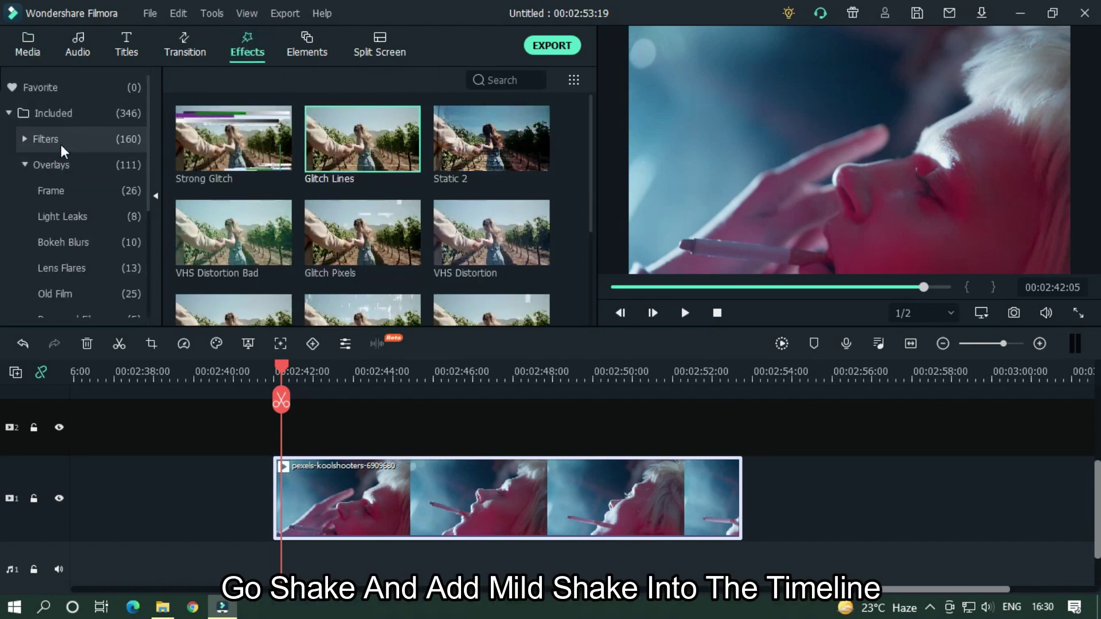
{"action": "left_click", "coordinate": [61, 143]}
{"action": "left_click", "coordinate": [69, 165]}
{"action": "left_click_drag", "start_coordinate": [238, 236], "coordinate": [323, 429]}
Step: Trim the Mild clip to five frames starting at 00:02:43:05 by splitting and deleting the remainder
{"action": "left_click", "coordinate": [324, 371]}
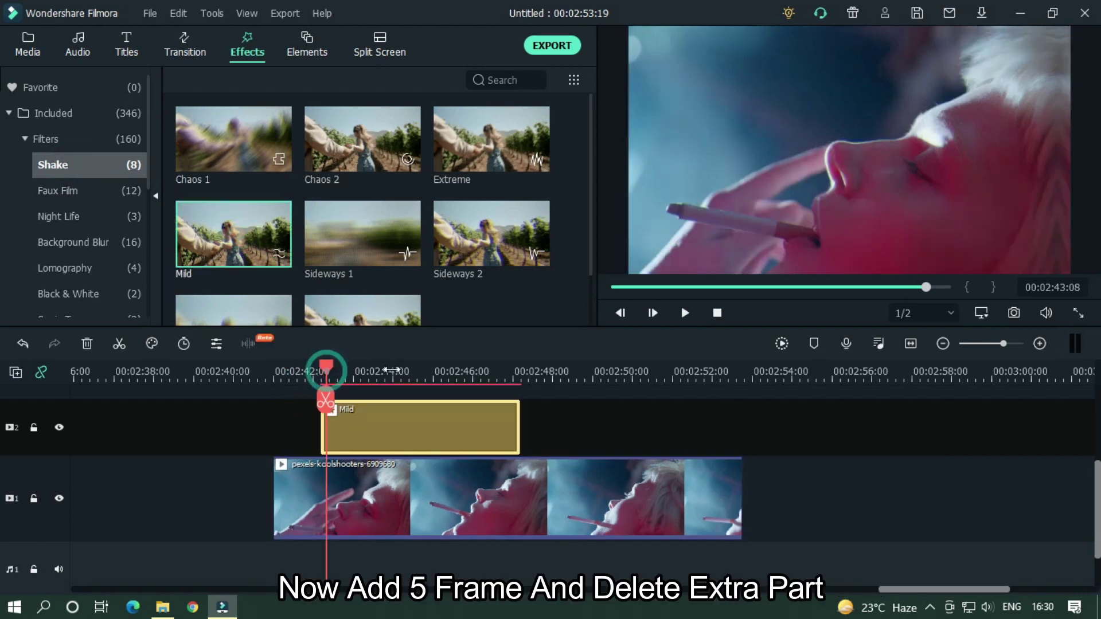
{"action": "scroll", "coordinate": [637, 373], "scroll_direction": "up", "scroll_amount": 2}
{"action": "left_click", "coordinate": [308, 373]}
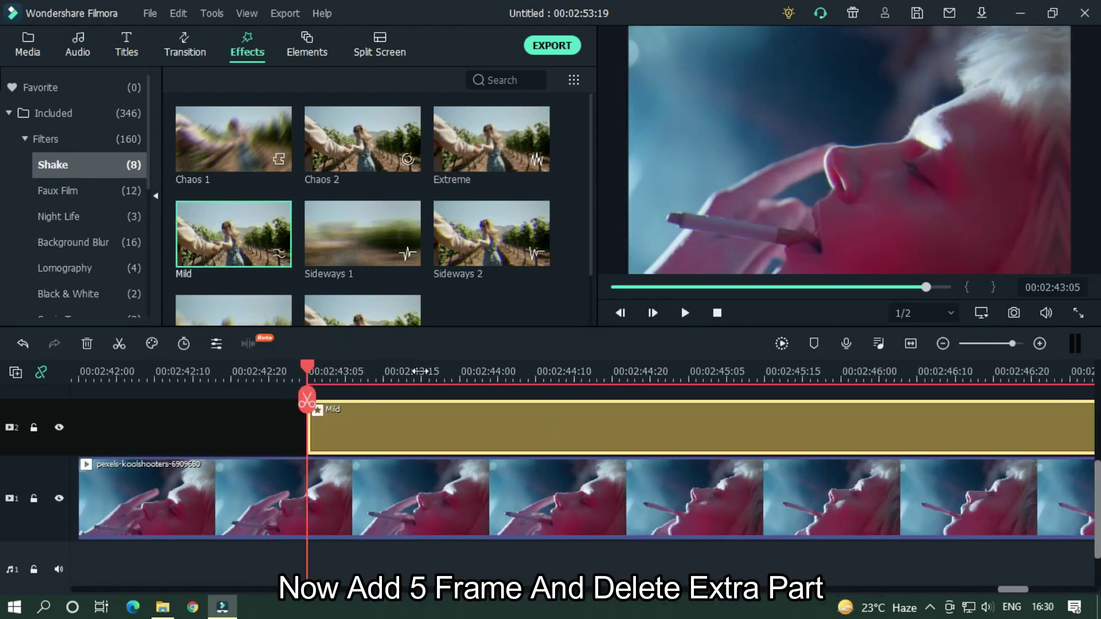
{"action": "scroll", "coordinate": [461, 375], "scroll_direction": "up", "scroll_amount": 3}
{"action": "left_click", "coordinate": [442, 373]}
{"action": "left_click", "coordinate": [434, 401]}
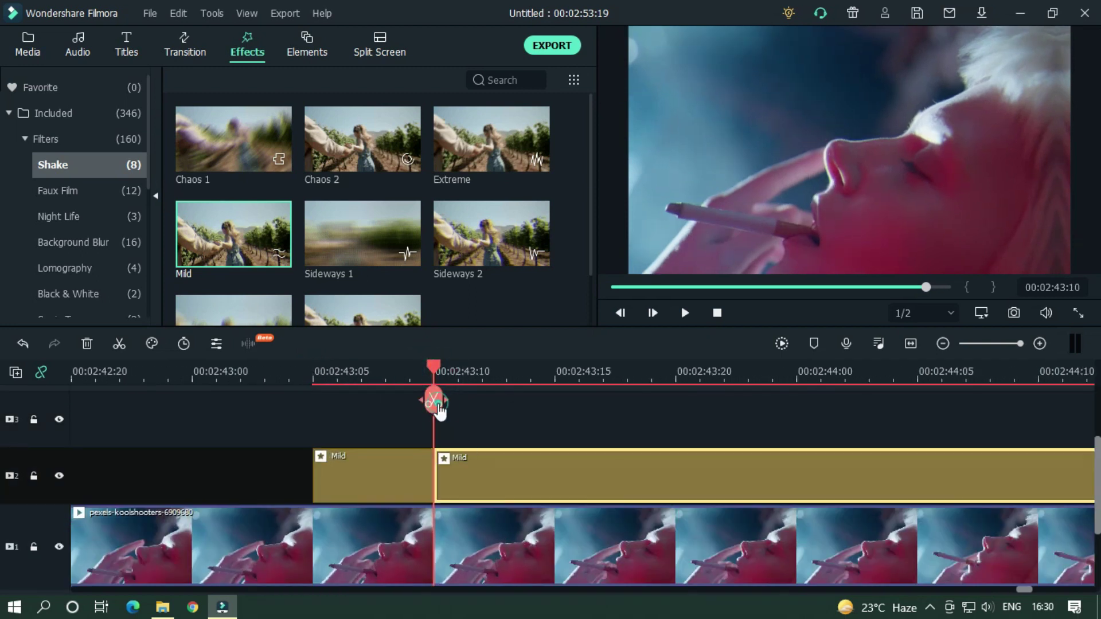
{"action": "left_click", "coordinate": [511, 469]}
{"action": "key", "text": "Delete"}
Step: Set the Mild shake frequency to 2.00
{"action": "double_click", "coordinate": [389, 476]}
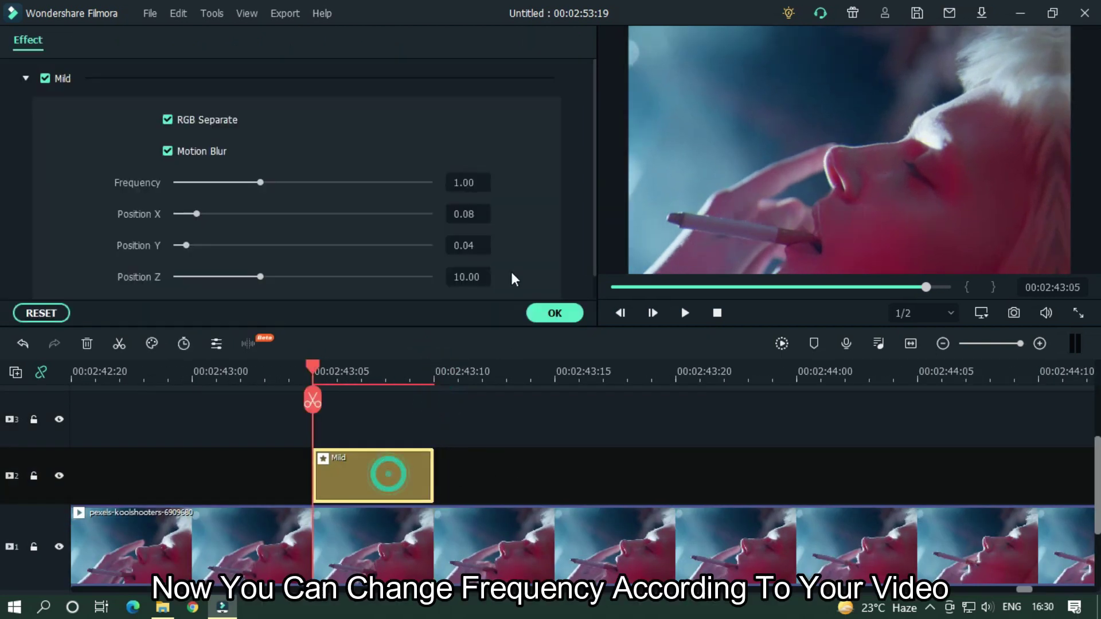
{"action": "left_click", "coordinate": [260, 183]}
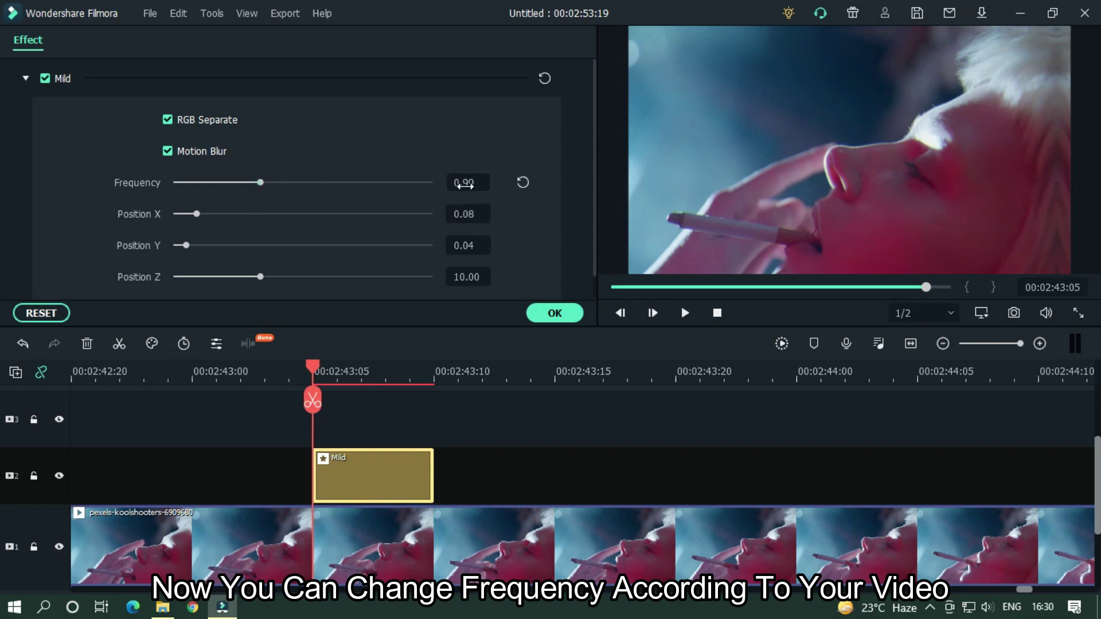
{"action": "double_click", "coordinate": [465, 184]}
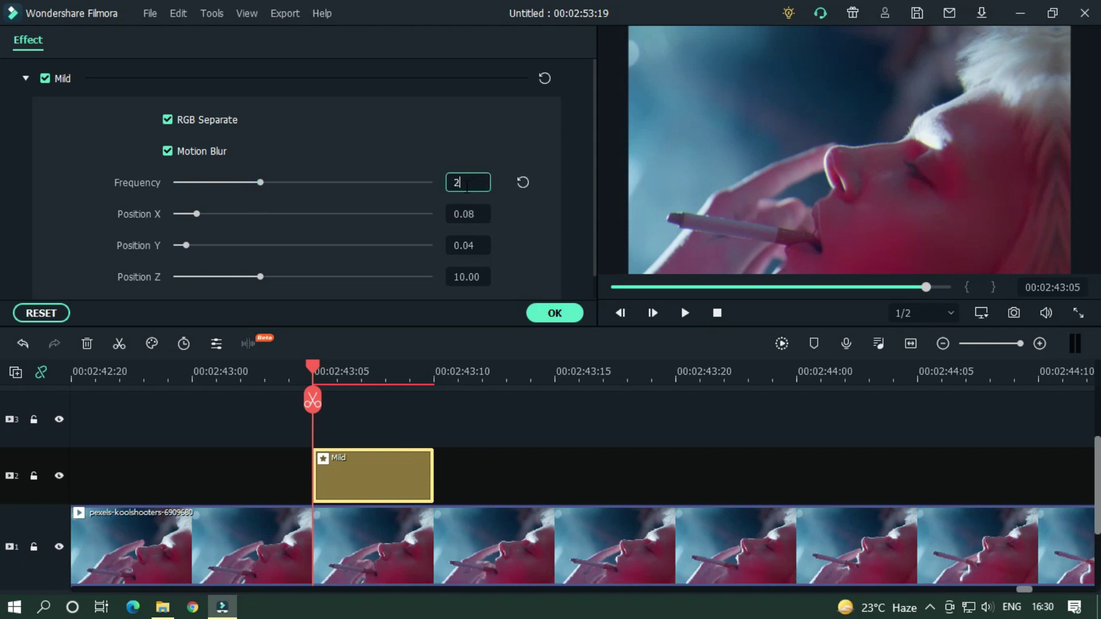
{"action": "key", "text": "Return"}
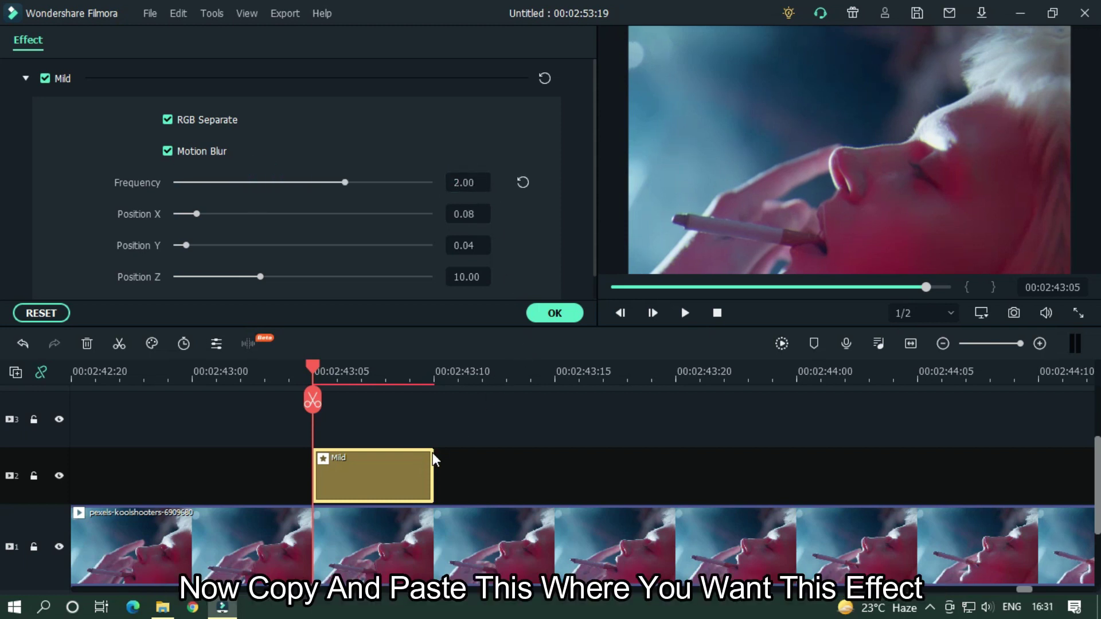
Step: Copy the trimmed Mild clip and paste several copies at spots along track 2
{"action": "key", "text": "ctrl+c"}
{"action": "key", "text": "ctrl+minus"}
{"action": "key", "text": "ctrl+v"}
{"action": "left_click", "coordinate": [529, 373]}
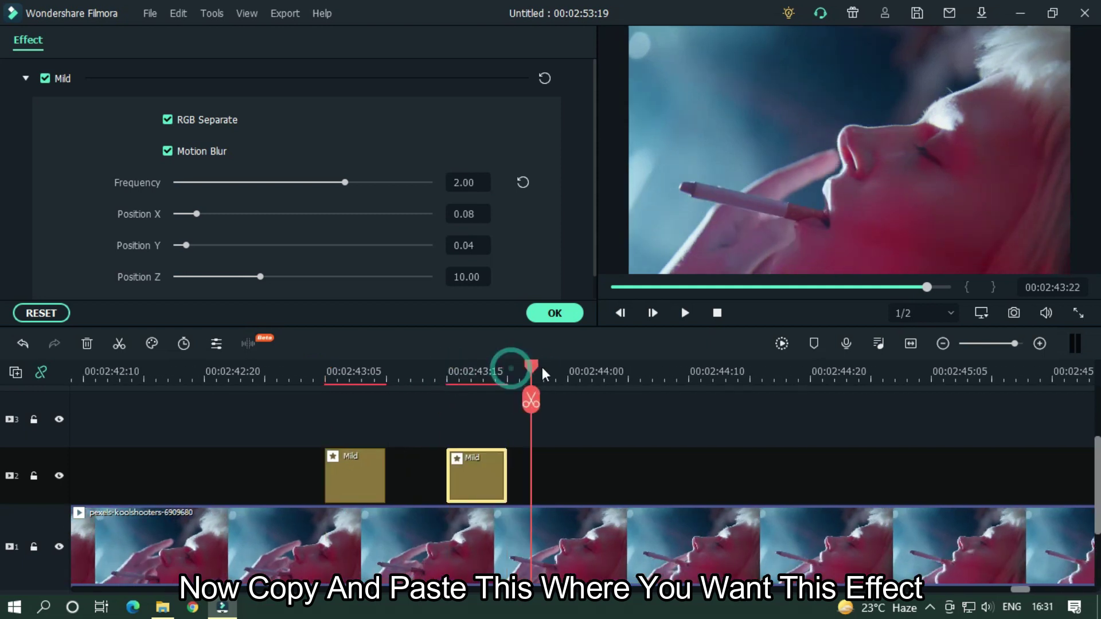
{"action": "key", "text": "ctrl+v"}
{"action": "left_click", "coordinate": [654, 373]}
{"action": "key", "text": "ctrl+v"}
{"action": "key", "text": "ctrl+minus"}
{"action": "left_click", "coordinate": [904, 373]}
{"action": "key", "text": "ctrl+v"}
{"action": "left_click", "coordinate": [996, 373]}
{"action": "key", "text": "ctrl+v"}
{"action": "key", "text": "ctrl+minus"}
{"action": "left_click_drag", "start_coordinate": [969, 590], "coordinate": [988, 594]}
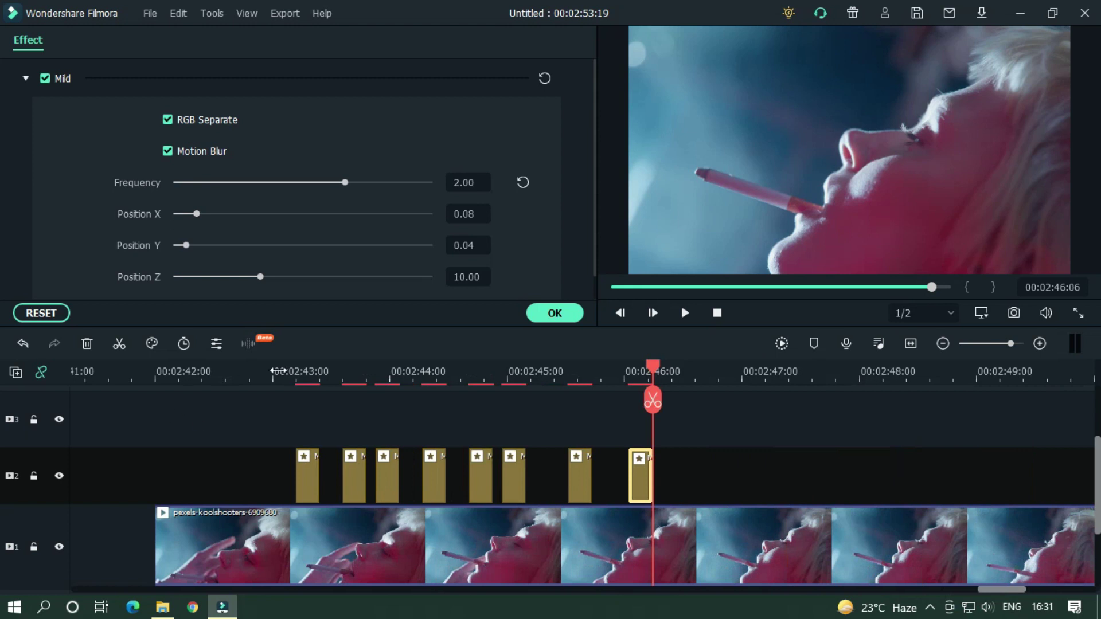
Step: Preview the shakes and delete the two Mild copies placed too close together
{"action": "key", "text": "space"}
{"action": "left_click", "coordinate": [722, 398]}
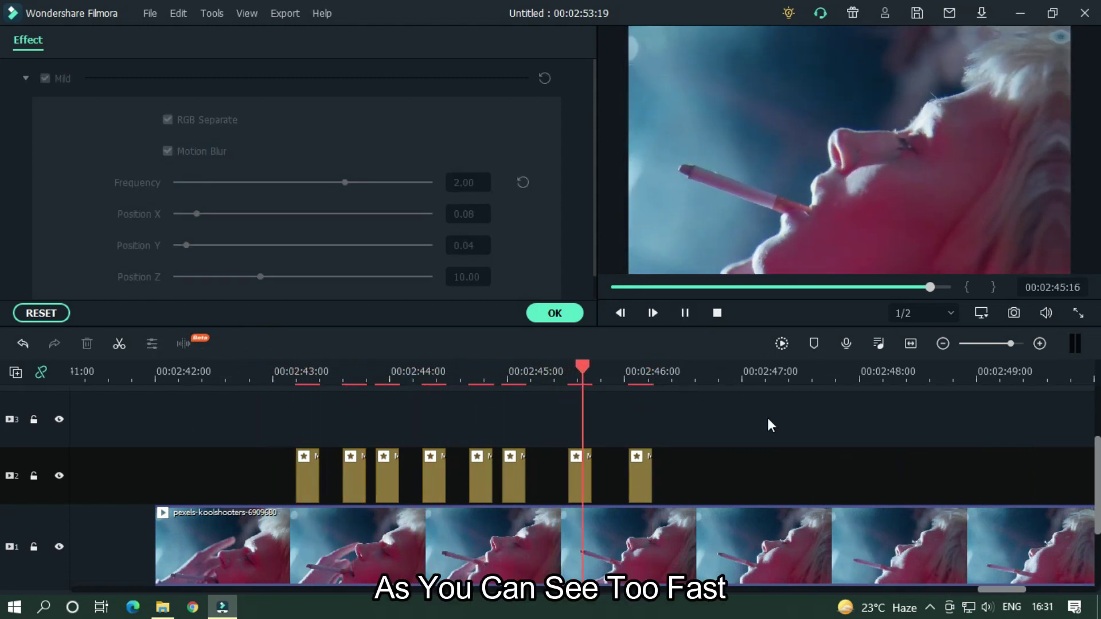
{"action": "key", "text": "space"}
{"action": "left_click", "coordinate": [353, 459]}
{"action": "left_click", "coordinate": [387, 473], "text": "ctrl"}
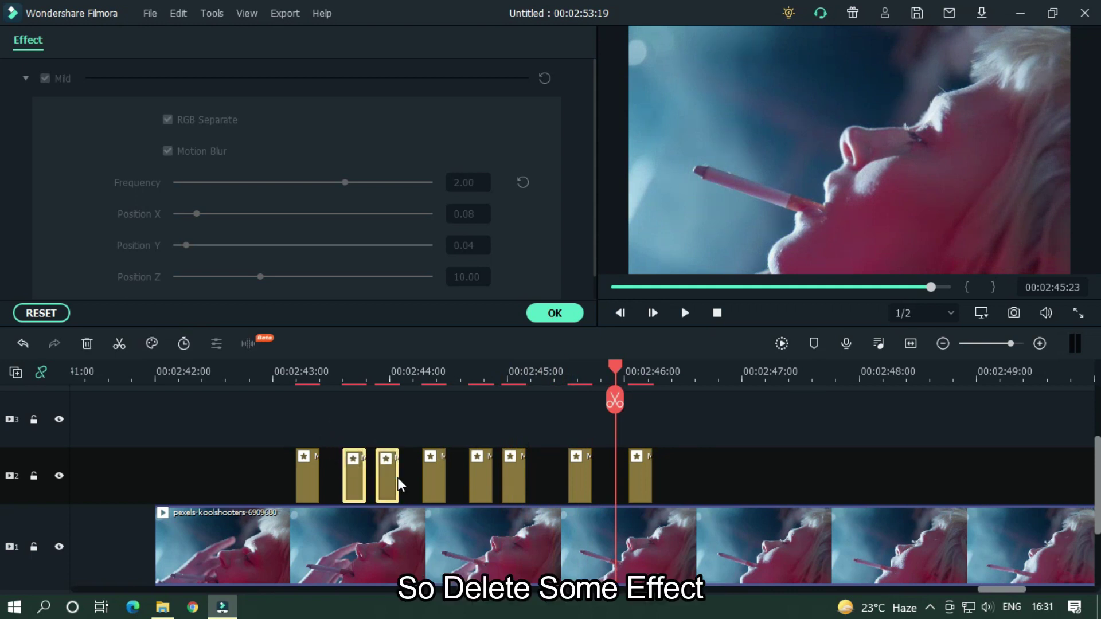
{"action": "key", "text": "Delete"}
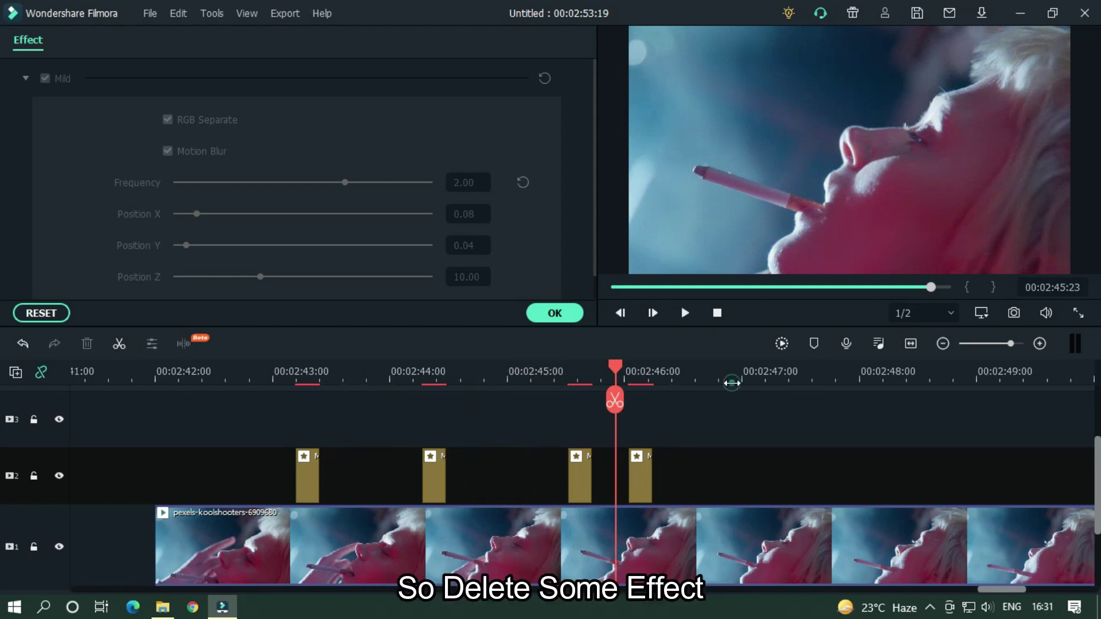
Step: Paste two more Mild copies further along track 2 and play back the spaced shakes
{"action": "left_click", "coordinate": [729, 380]}
{"action": "key", "text": "ctrl+v"}
{"action": "left_click", "coordinate": [878, 379]}
{"action": "key", "text": "ctrl+v"}
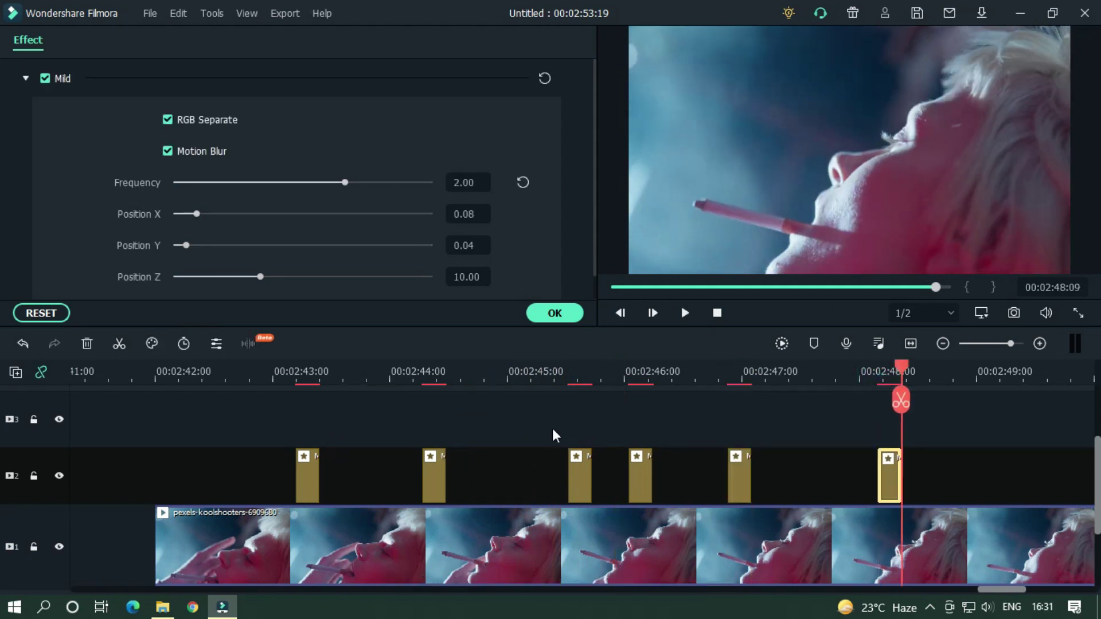
{"action": "left_click", "coordinate": [276, 375]}
{"action": "left_click", "coordinate": [968, 422]}
{"action": "key", "text": "space"}
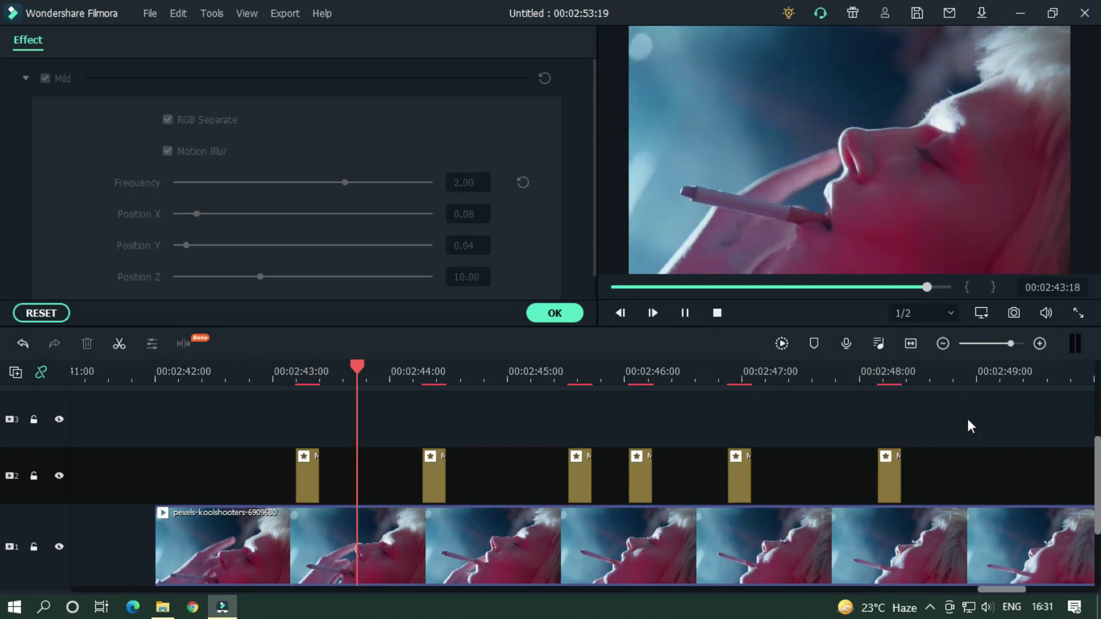